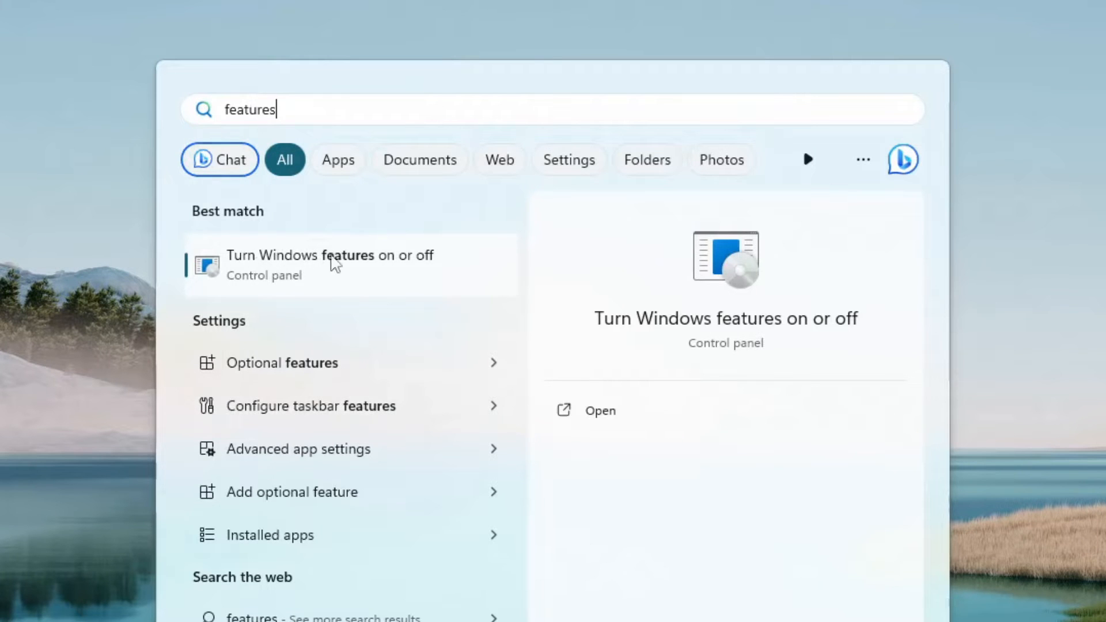
Step: Turn off the Hyper-V and Windows Hypervisor Platform features of Windows and apply the changes
left_click(334, 261)
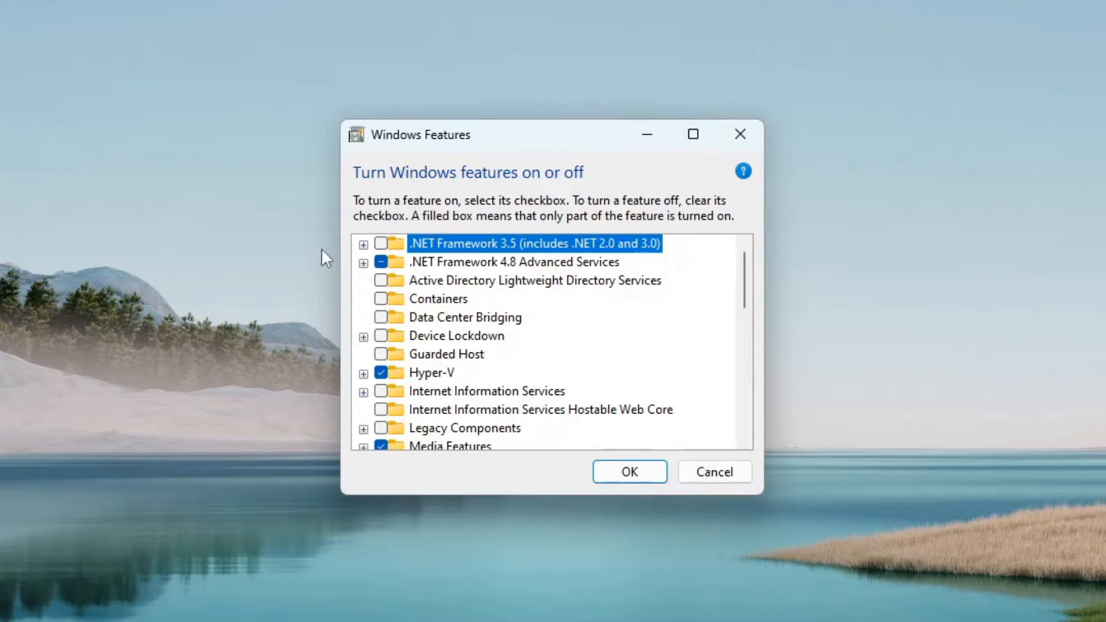
left_click(396, 376)
scroll(502, 371, "down", 2)
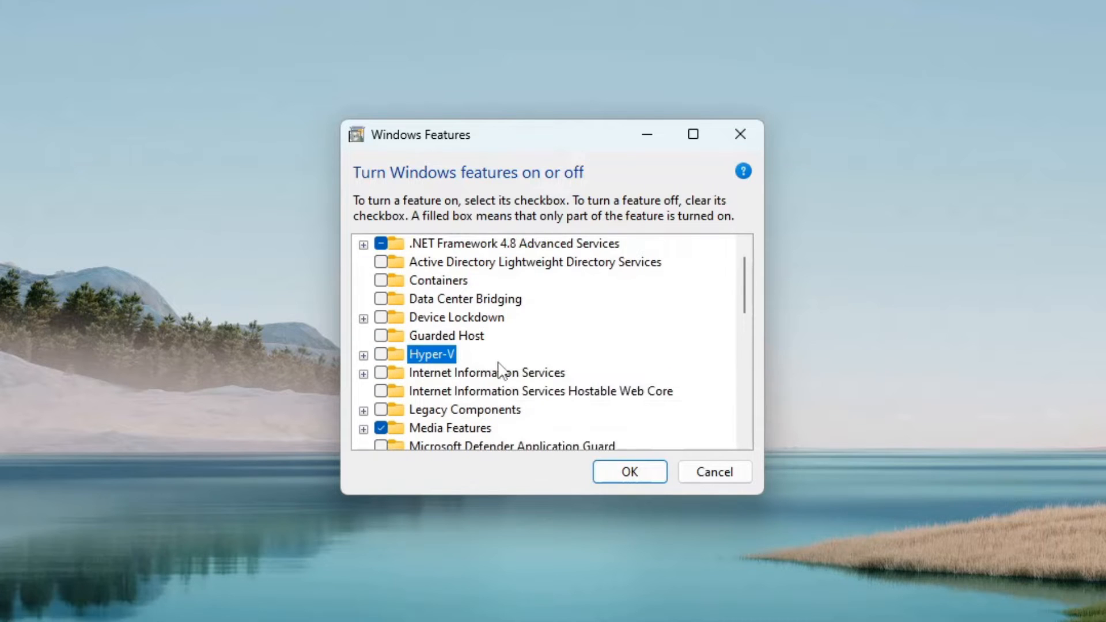
scroll(522, 381, "down", 4)
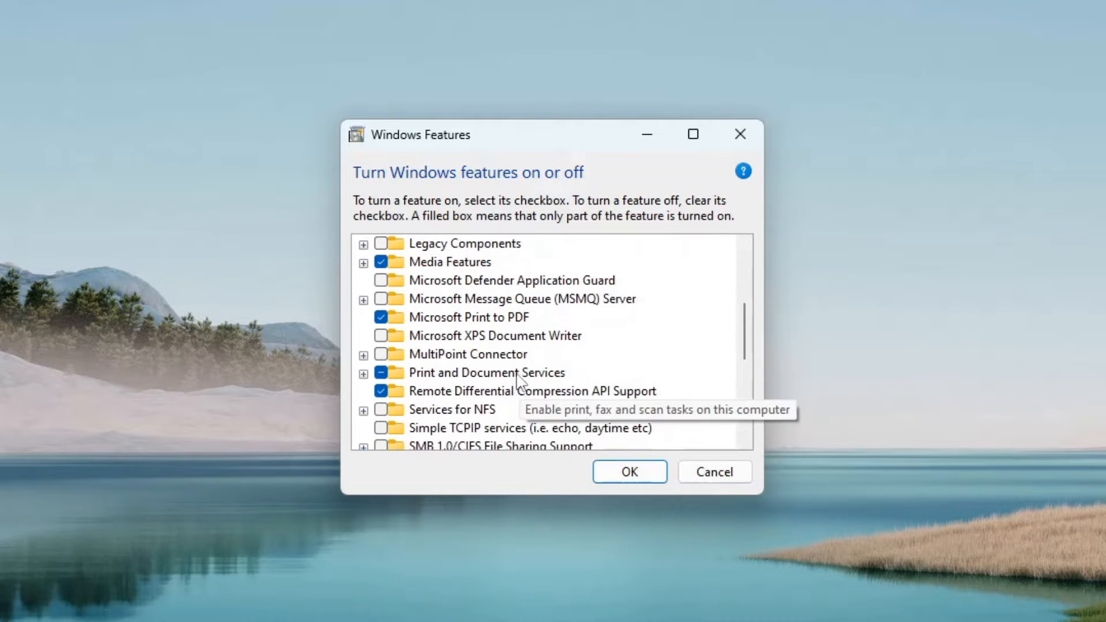
scroll(501, 389, "down", 2)
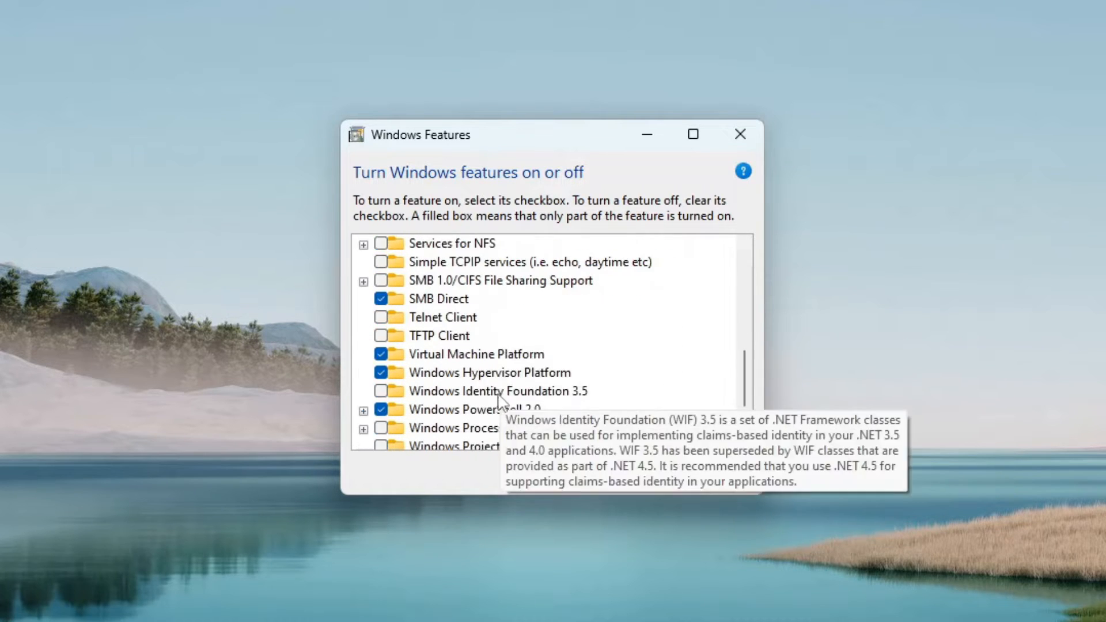
left_click(381, 354)
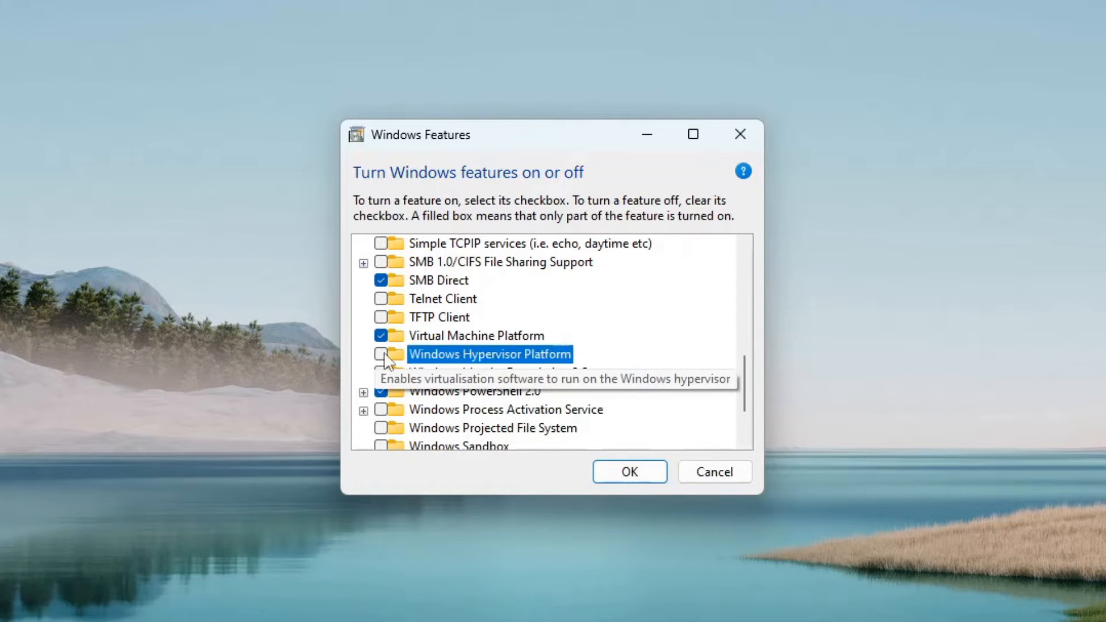
left_click(433, 340)
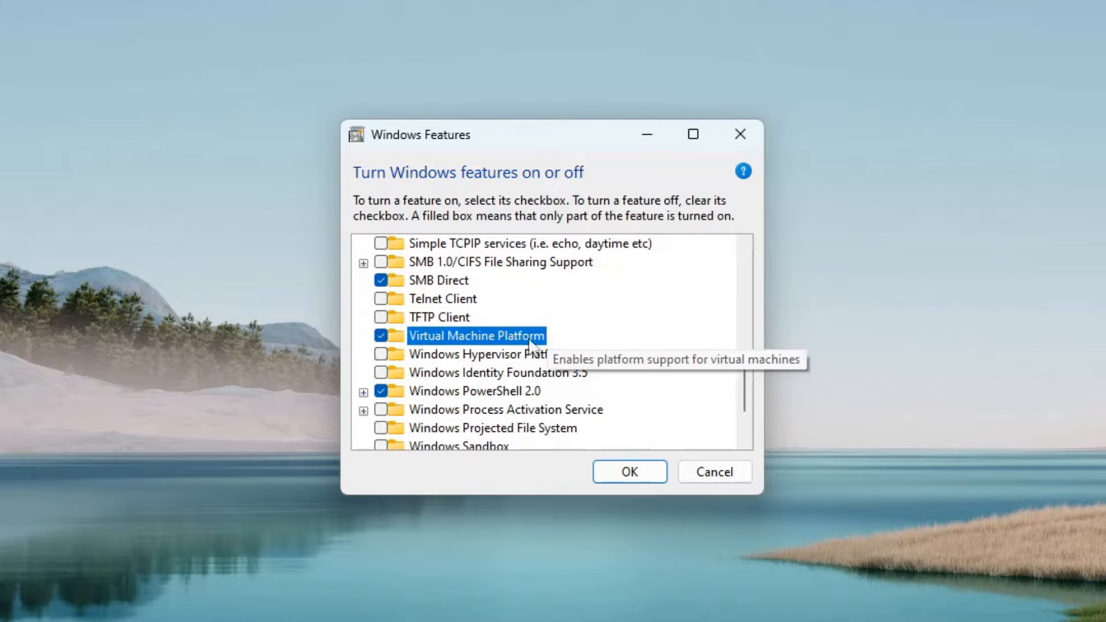
left_click(614, 471)
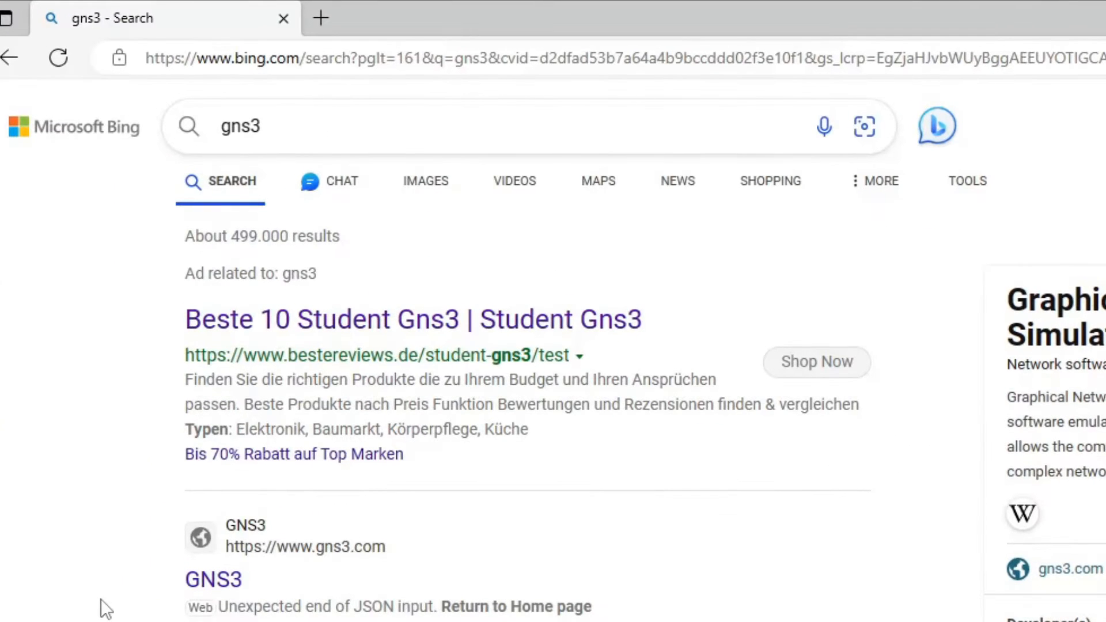
Step: Open the GNS3 website, log in to the account and download the Windows installer, version 2.2.44.1
left_click(214, 549)
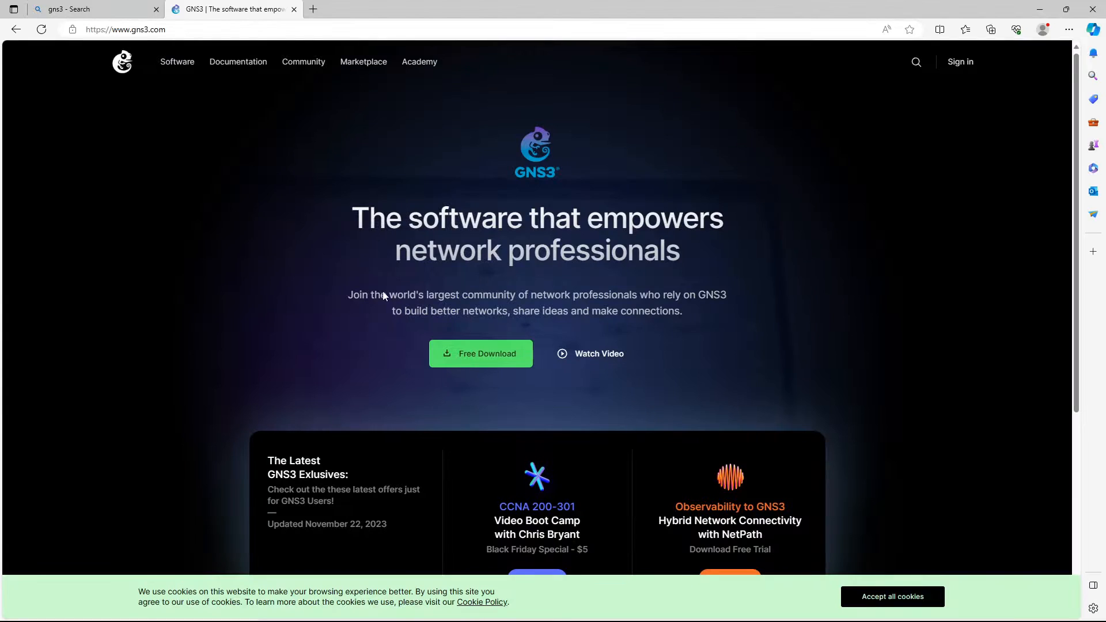
left_click(455, 354)
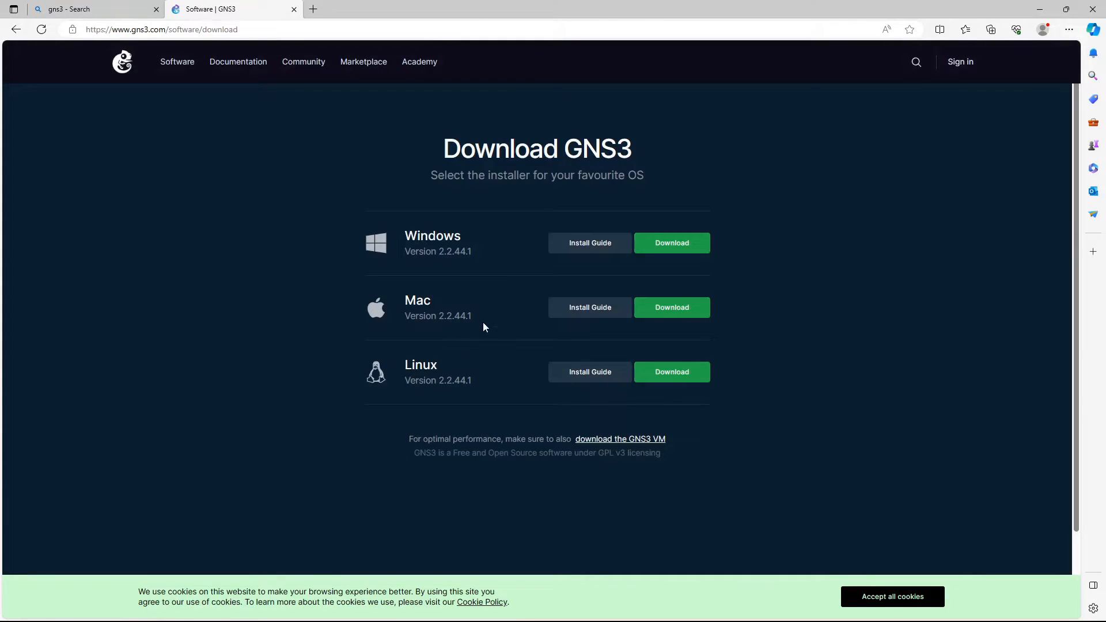
left_click(671, 241)
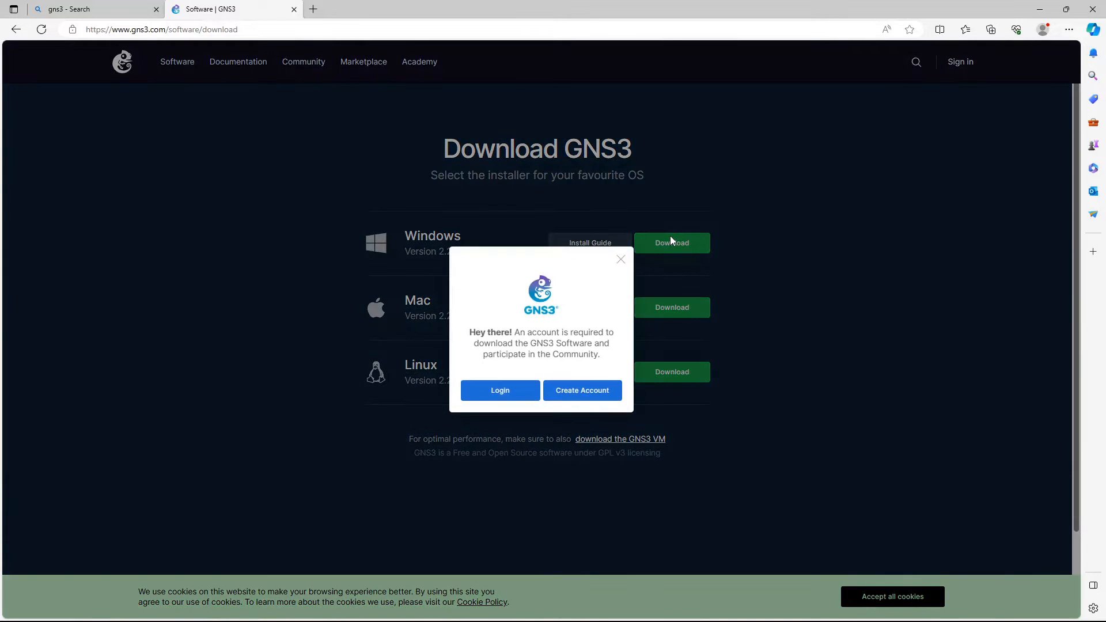
left_click(516, 390)
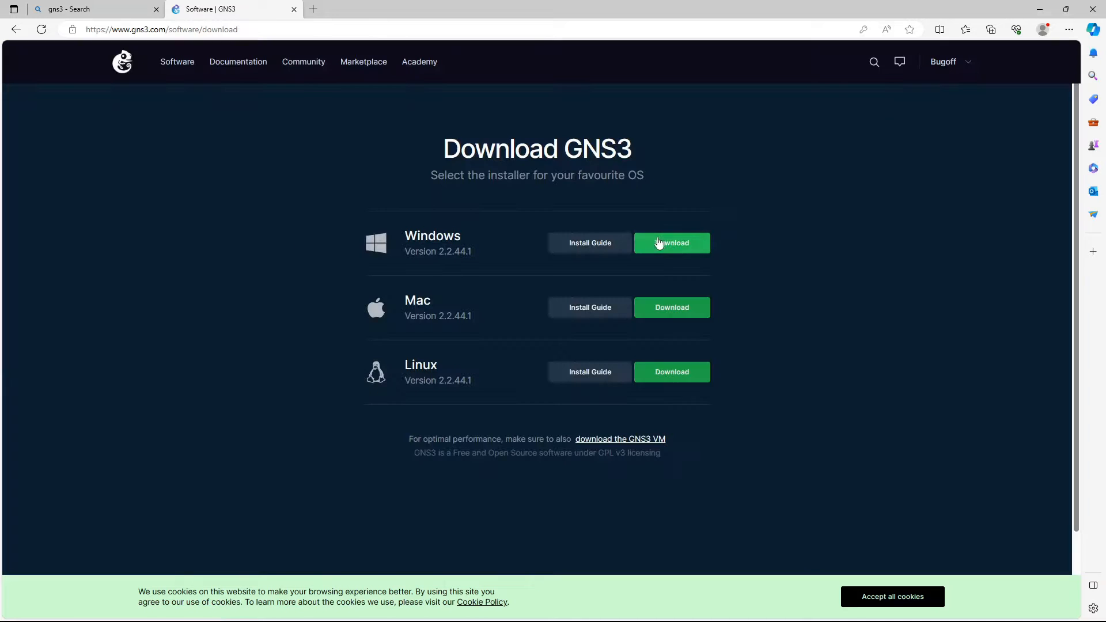
left_click(659, 240)
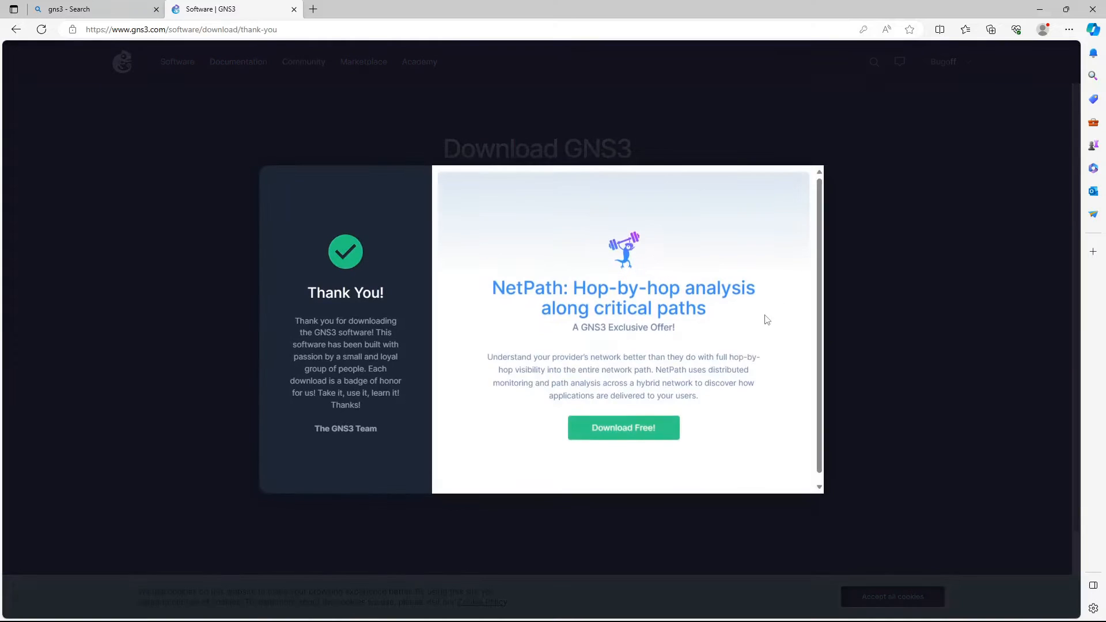
Step: Dismiss the thank-you offer and download the GNS3 VM for VirtualBox, version 2.2.44.1
left_click(797, 182)
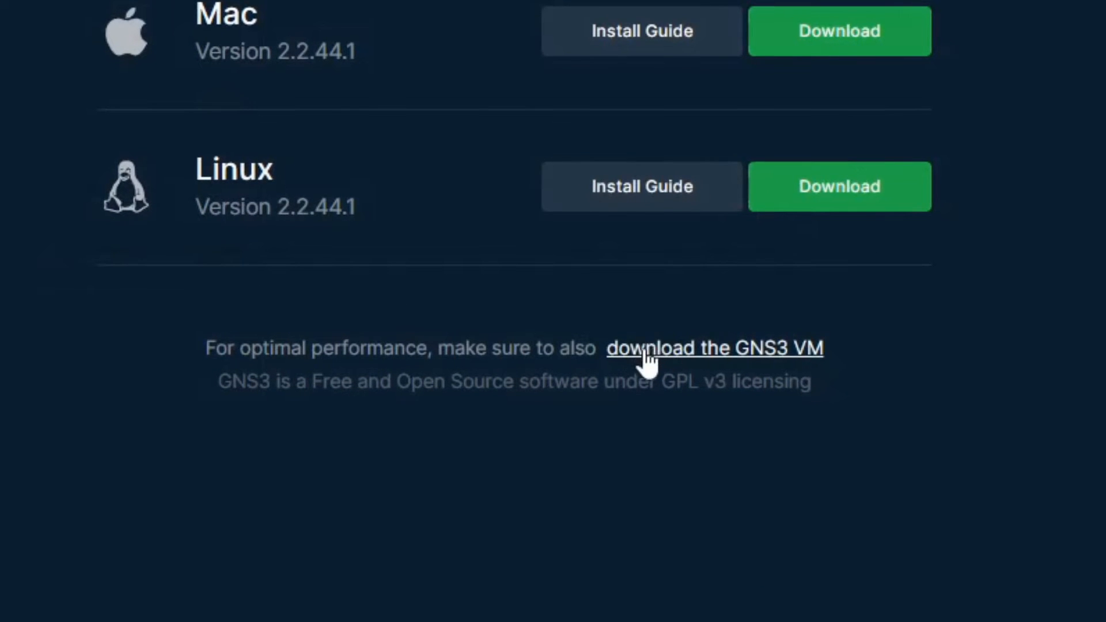
left_click(639, 361)
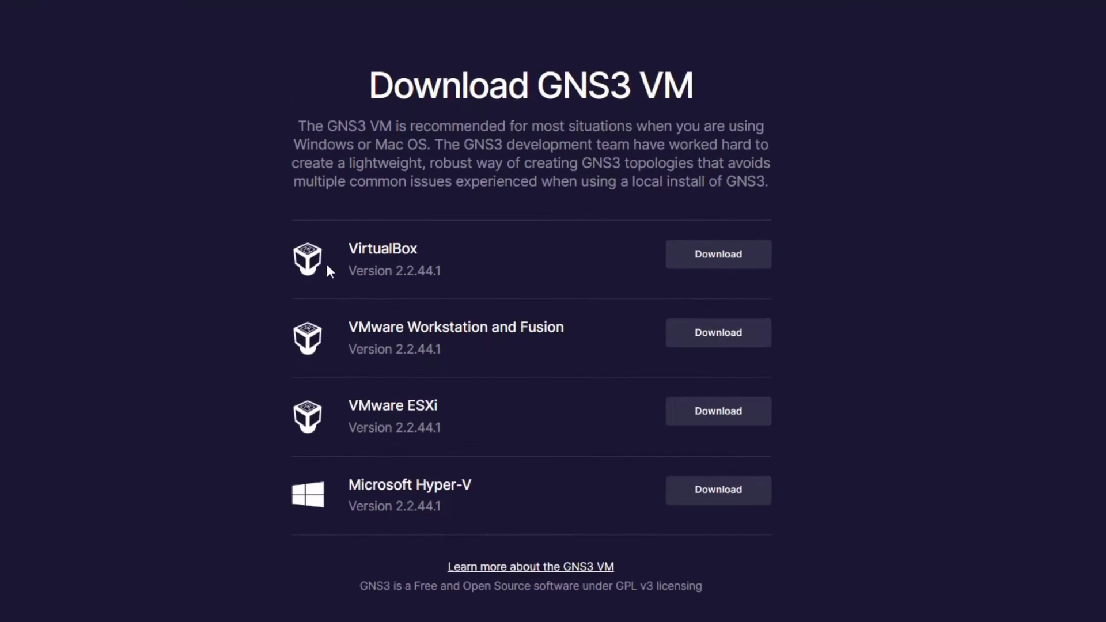
left_click(692, 265)
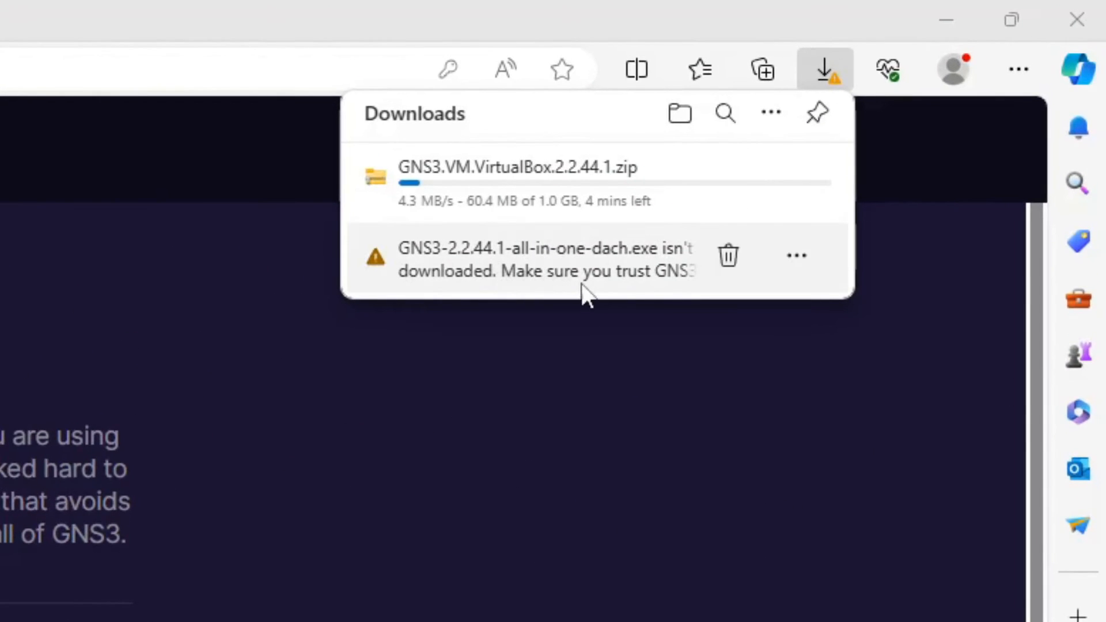
Step: Keep the blocked download GNS3-2.2.44.1-all-in-one-dach.exe despite the SmartScreen warning
left_click(800, 256)
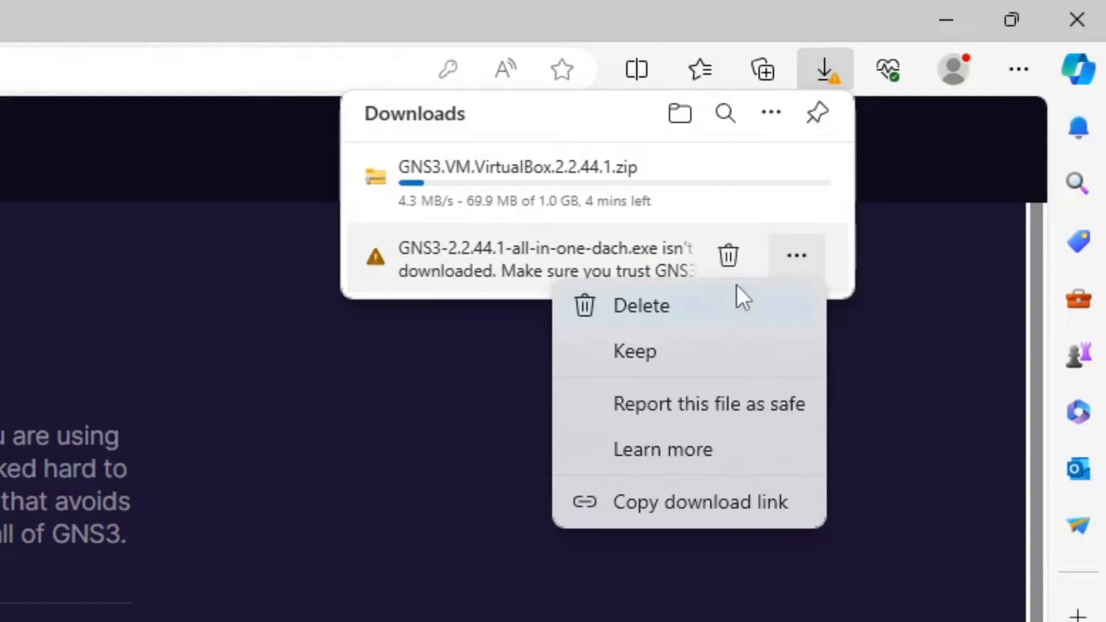
left_click(694, 350)
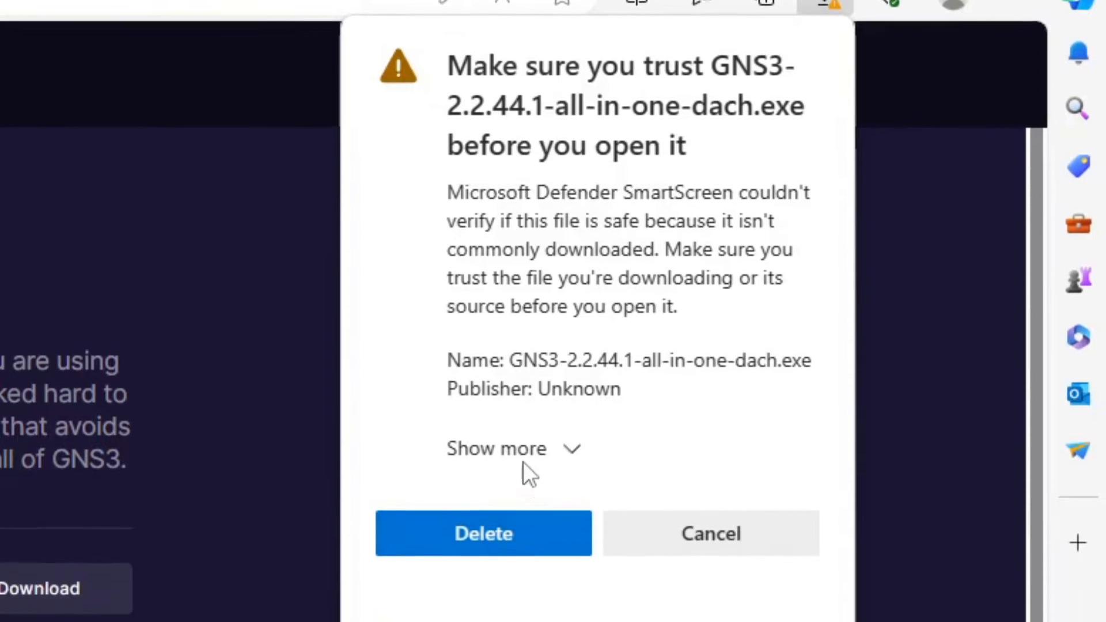
left_click(582, 449)
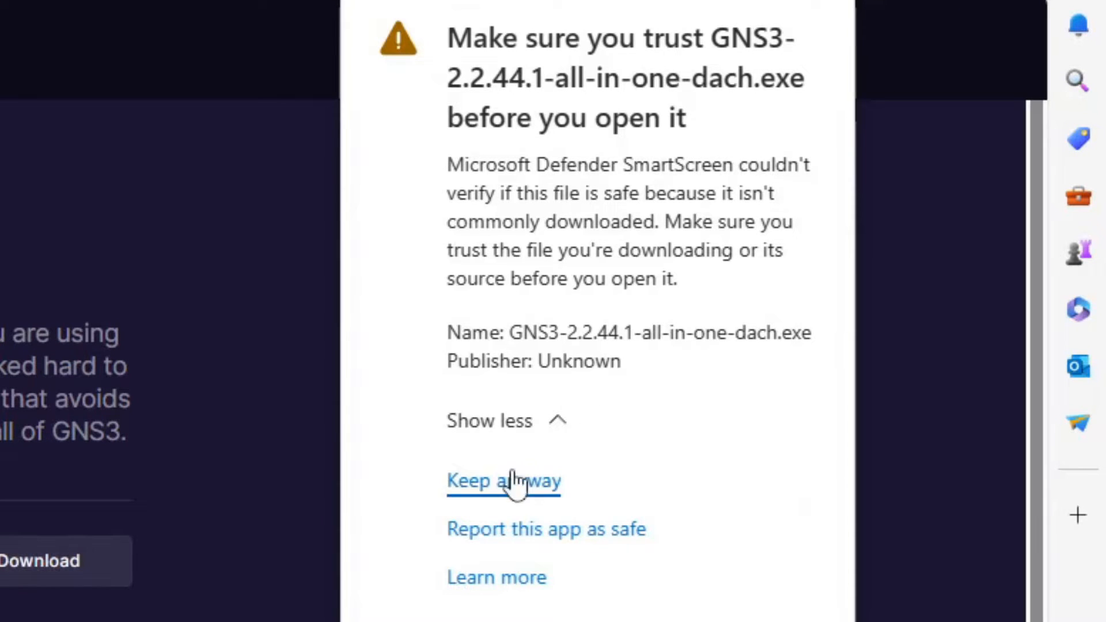
left_click(514, 481)
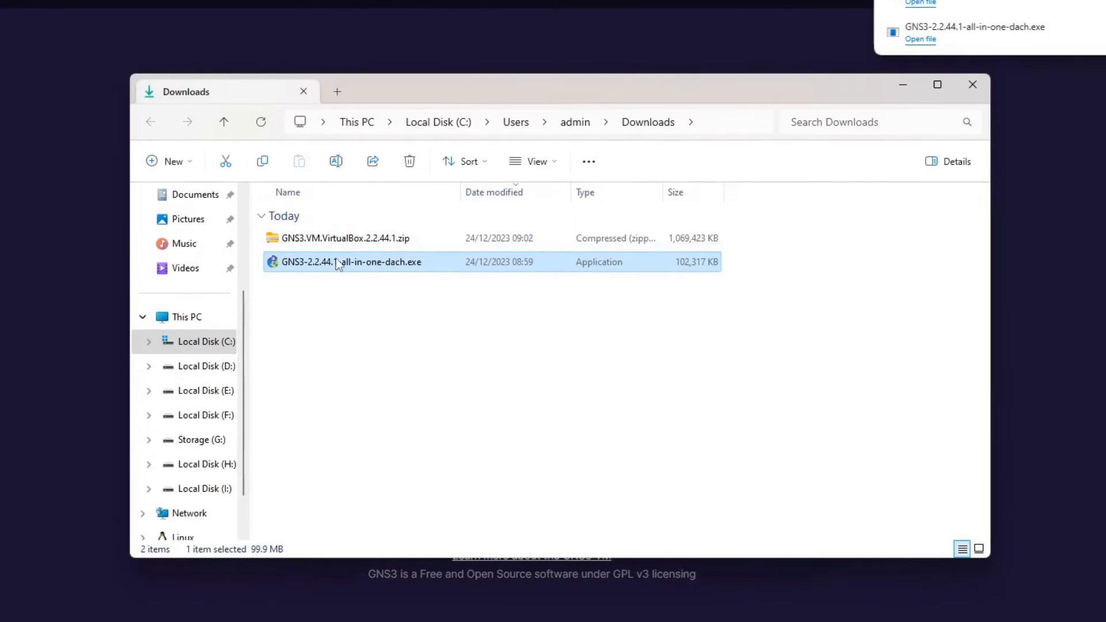
Step: Run GNS3-2.2.44.1-all-in-one-dach.exe with permission to make changes, accept its license and start installing the preselected components
double_click(340, 262)
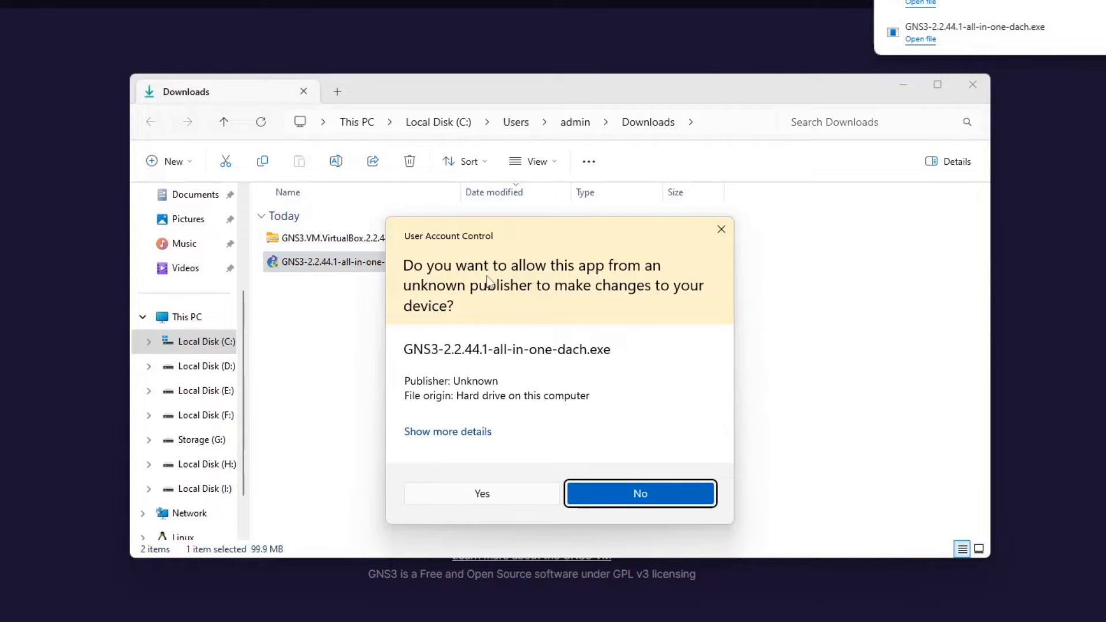
left_click(449, 485)
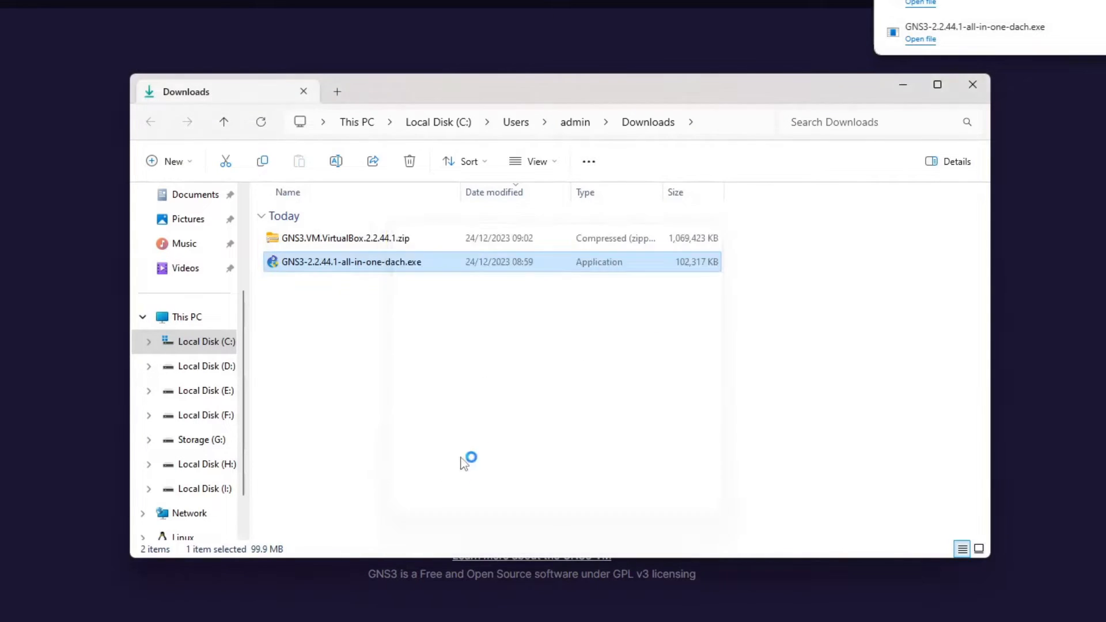
left_click(629, 444)
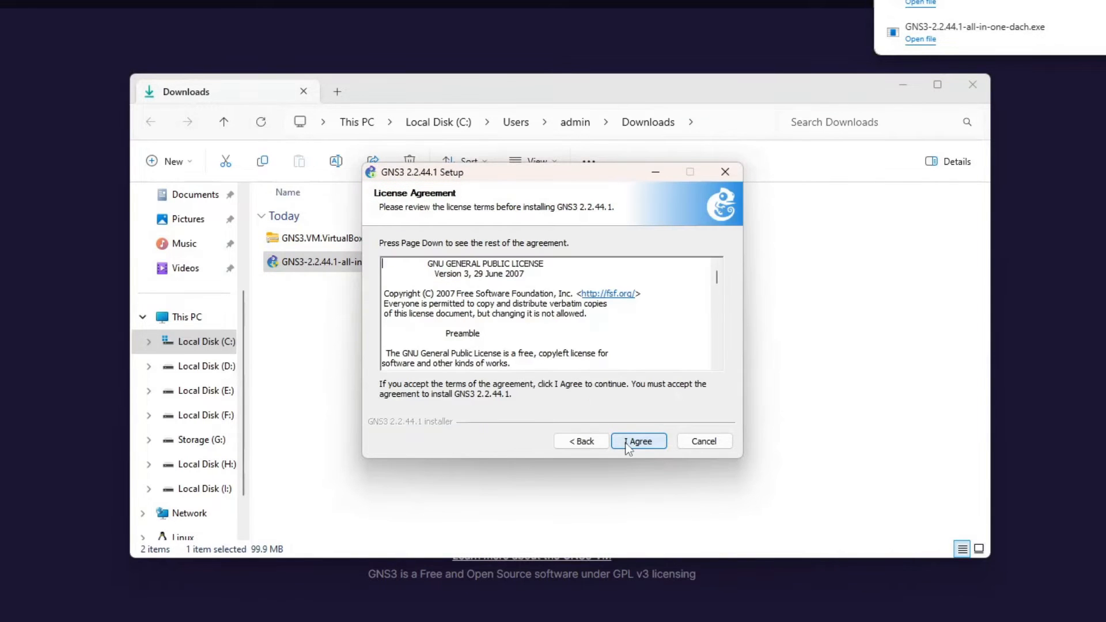
left_click(629, 445)
left_click(629, 444)
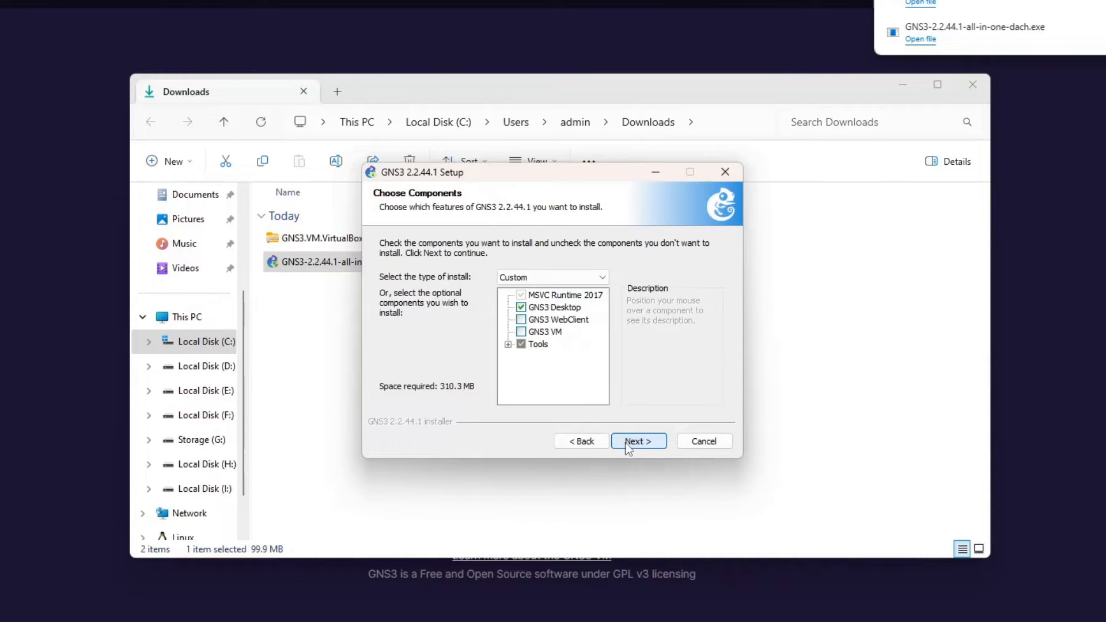
left_click(629, 444)
left_click(628, 444)
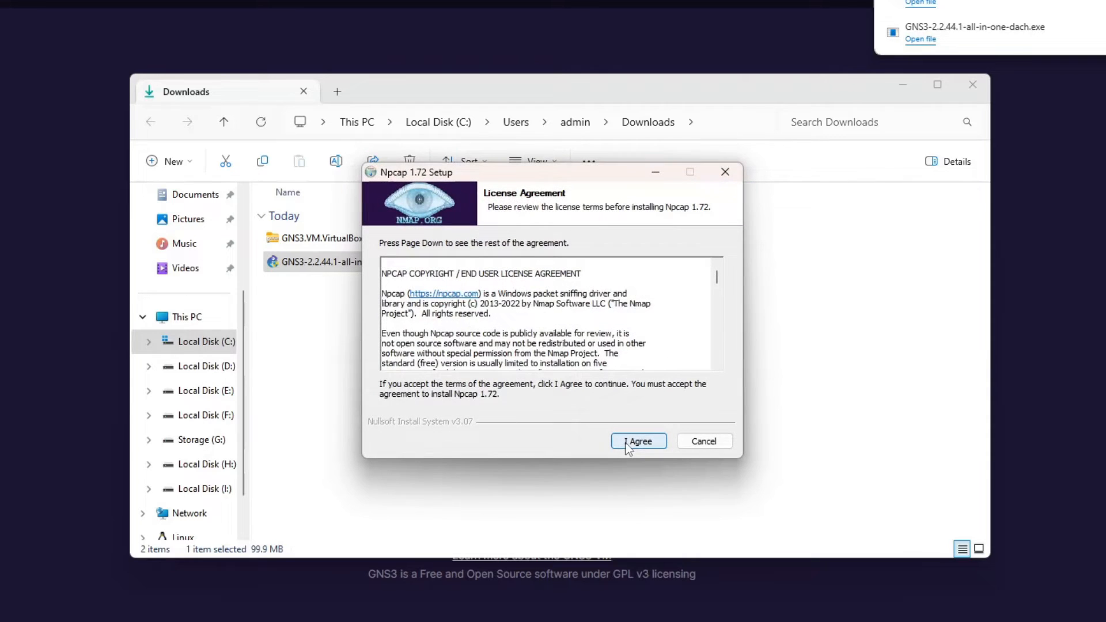
Step: Agree to the Npcap 1.72 license and install it, and accept the Solar-PuTTY license and privacy notice without requesting e-mail tips
left_click(614, 442)
left_click(615, 442)
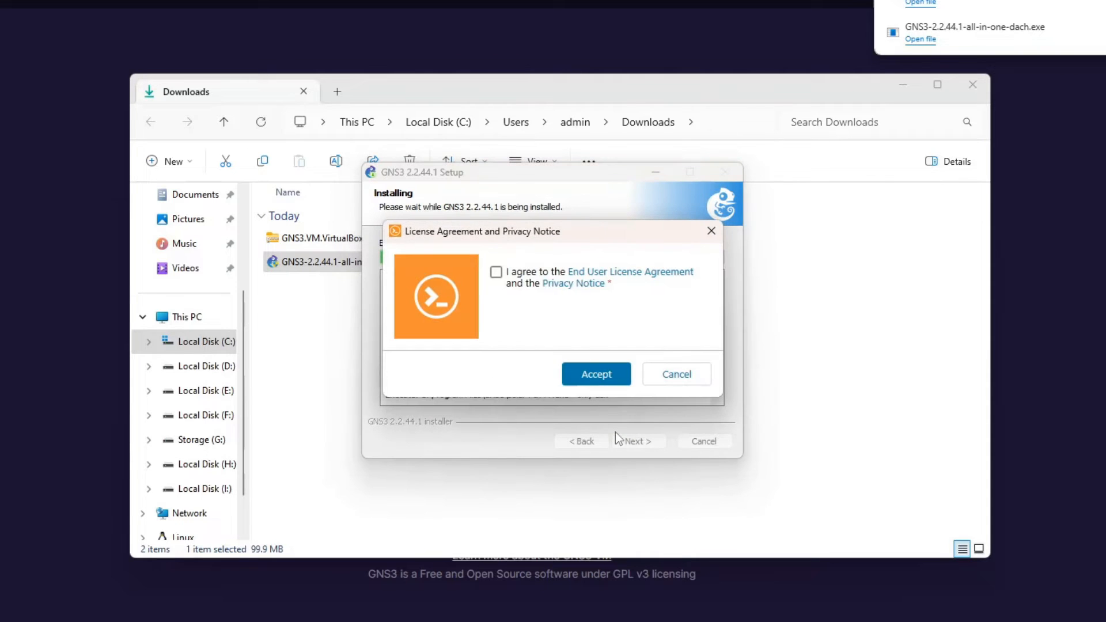
left_click(504, 278)
left_click(580, 379)
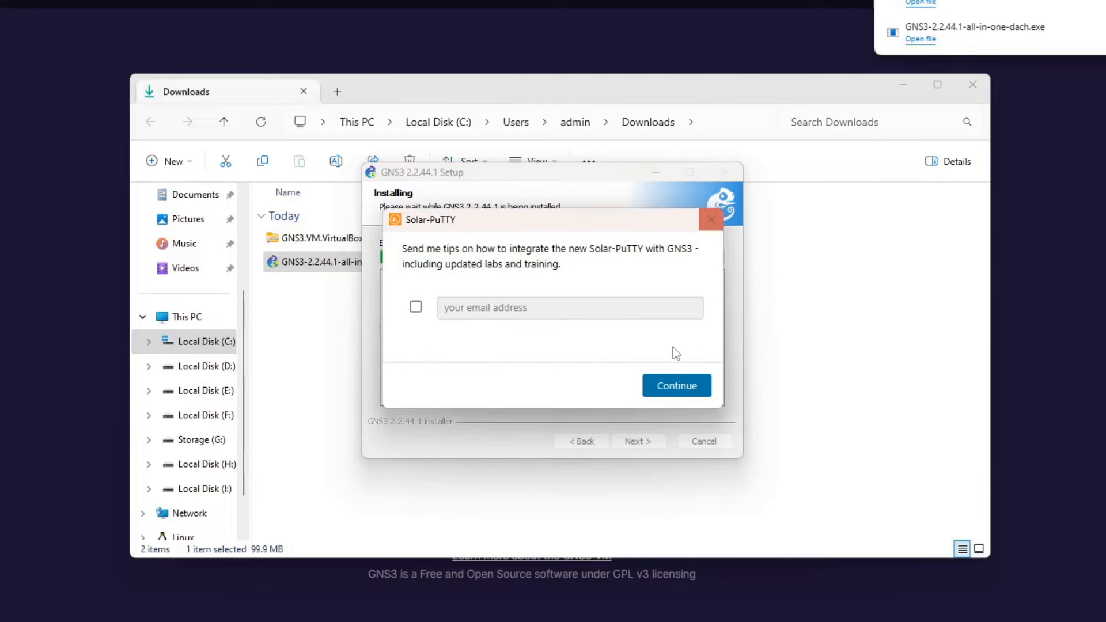
left_click(667, 382)
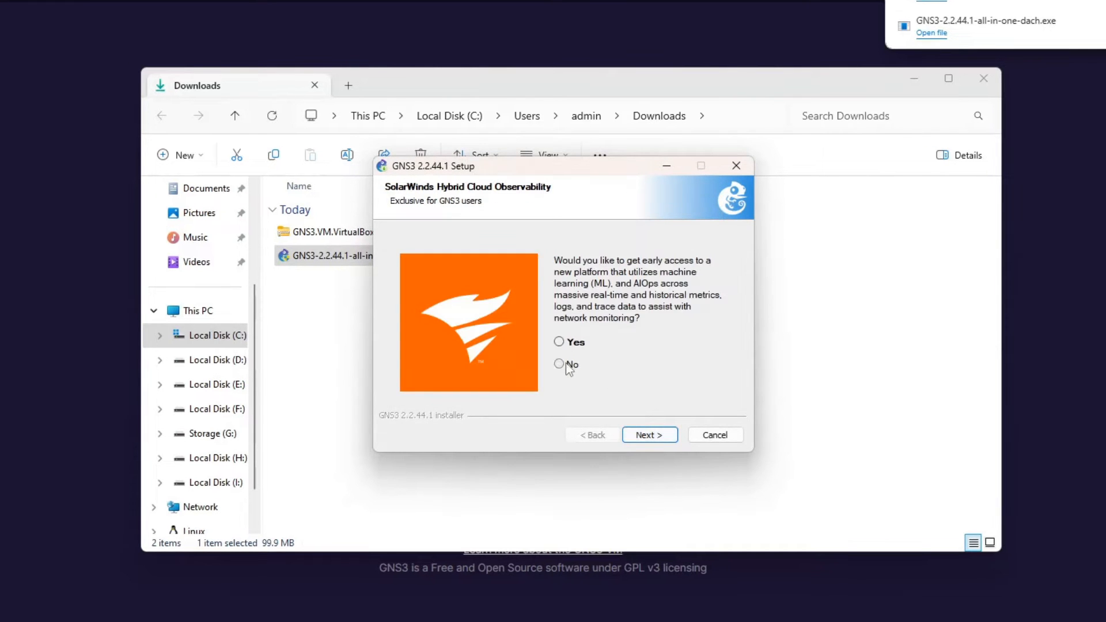
Step: Decline the SolarWinds Hybrid Cloud Observability offer and finish the GNS3 setup
left_click(641, 442)
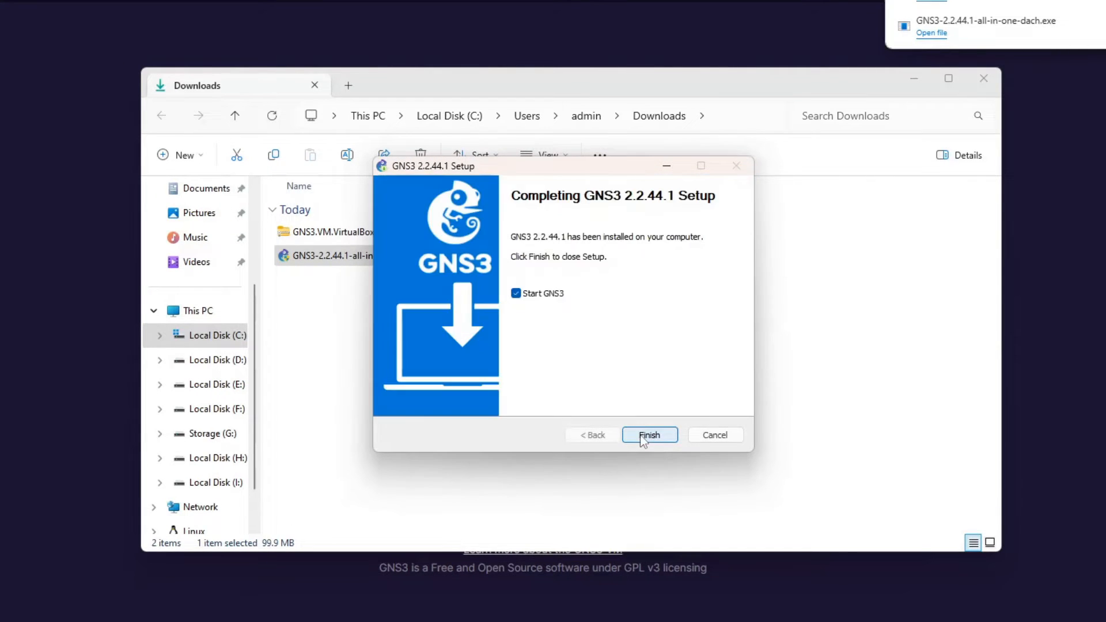
left_click(650, 435)
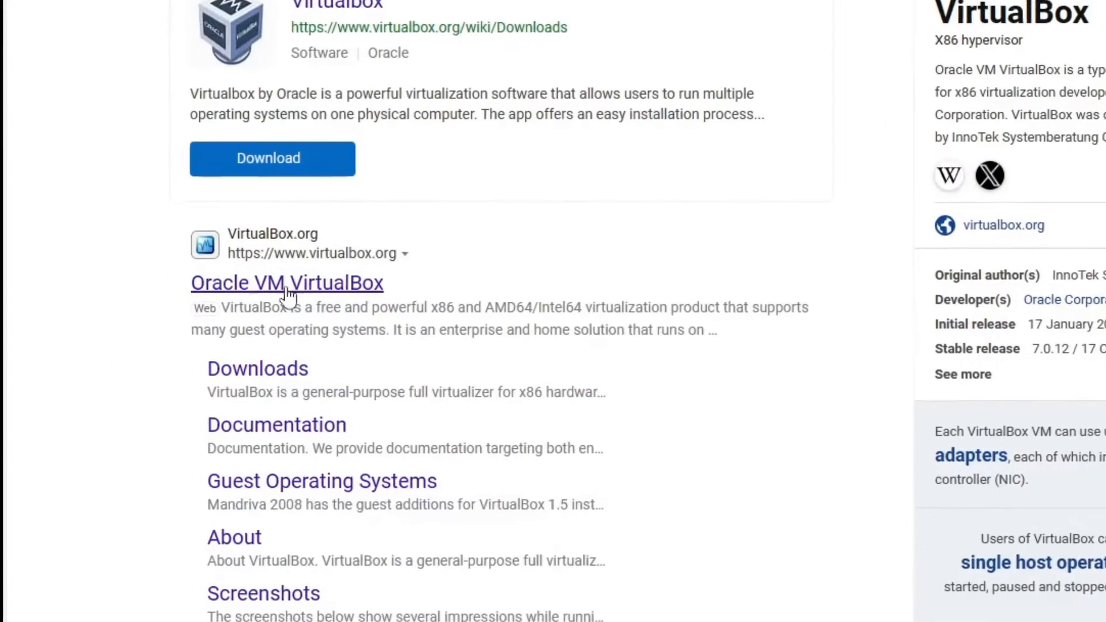
Step: Open the Oracle VM VirtualBox website and download the VirtualBox 7.0.12 package for Windows hosts
left_click(266, 279)
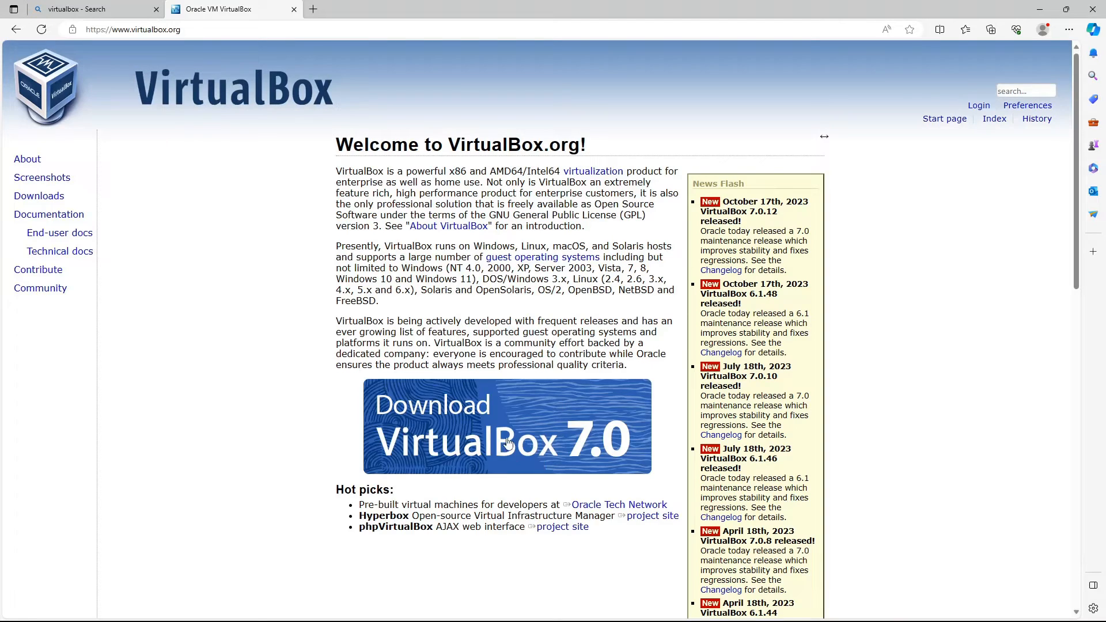
left_click(508, 441)
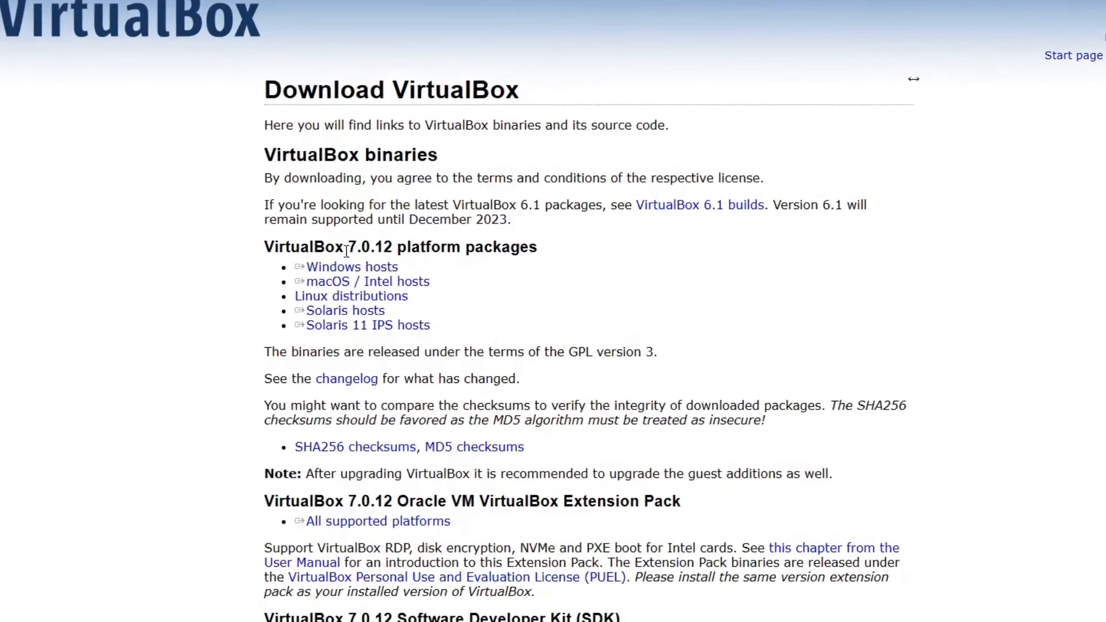
left_click(390, 280)
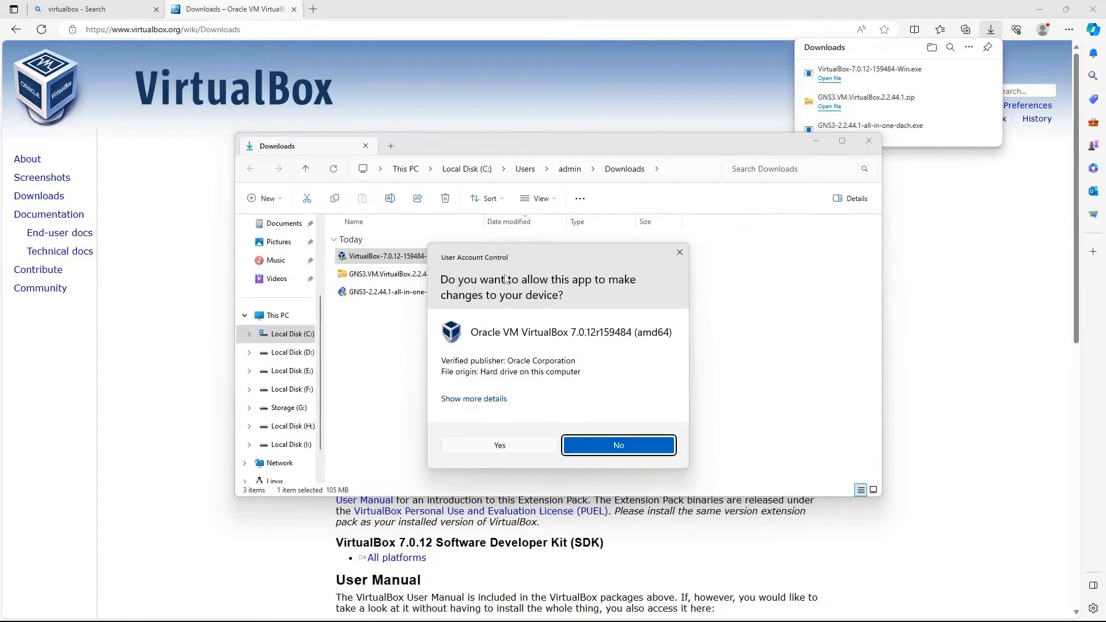
Step: Allow the VirtualBox 7.0.12 installer to make changes, install it with the default features and location, and finish the setup
left_click(478, 449)
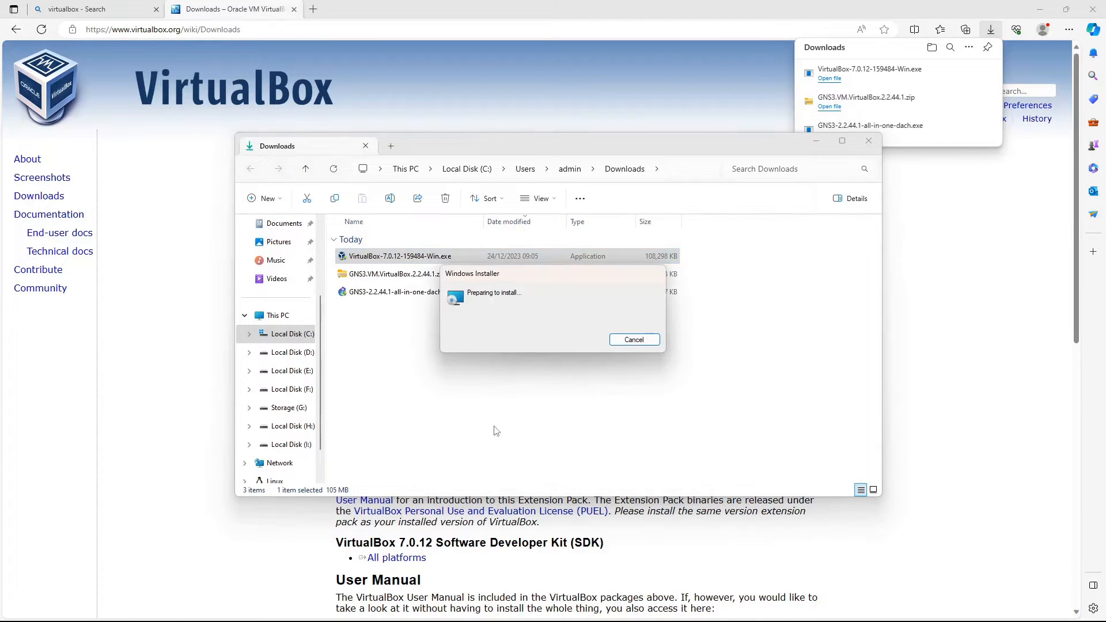
left_click(610, 407)
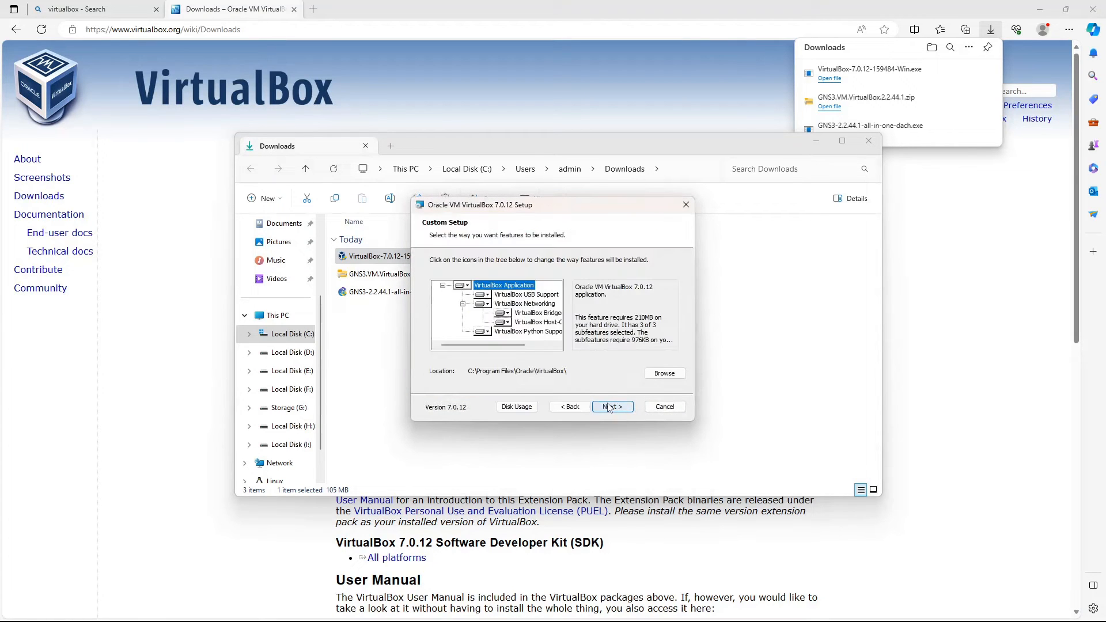
left_click(609, 407)
left_click(611, 407)
left_click(611, 407)
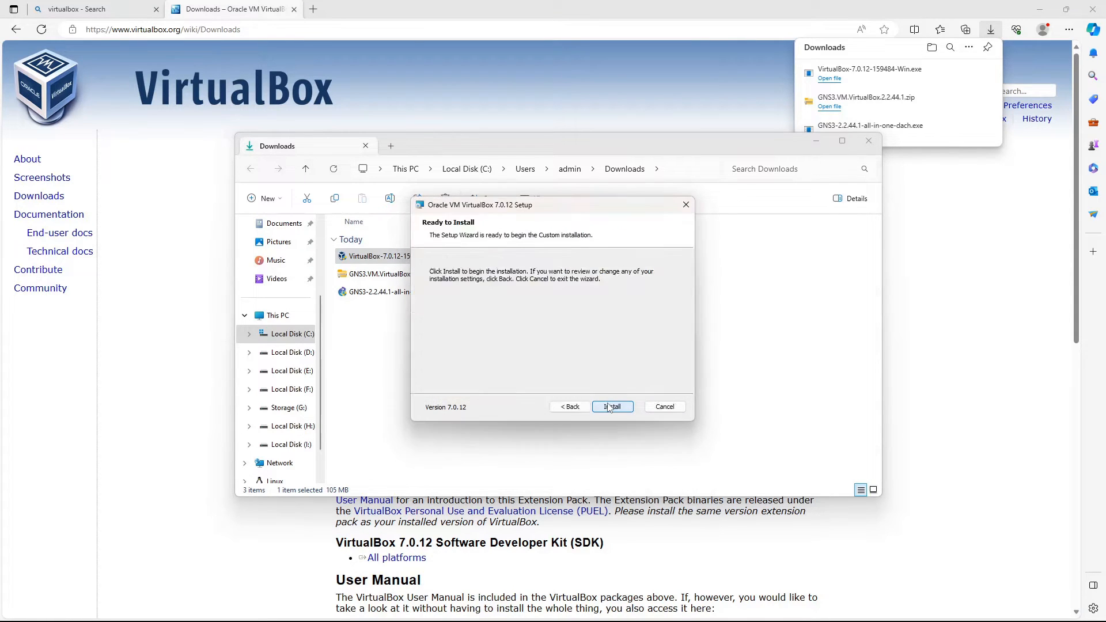
left_click(610, 407)
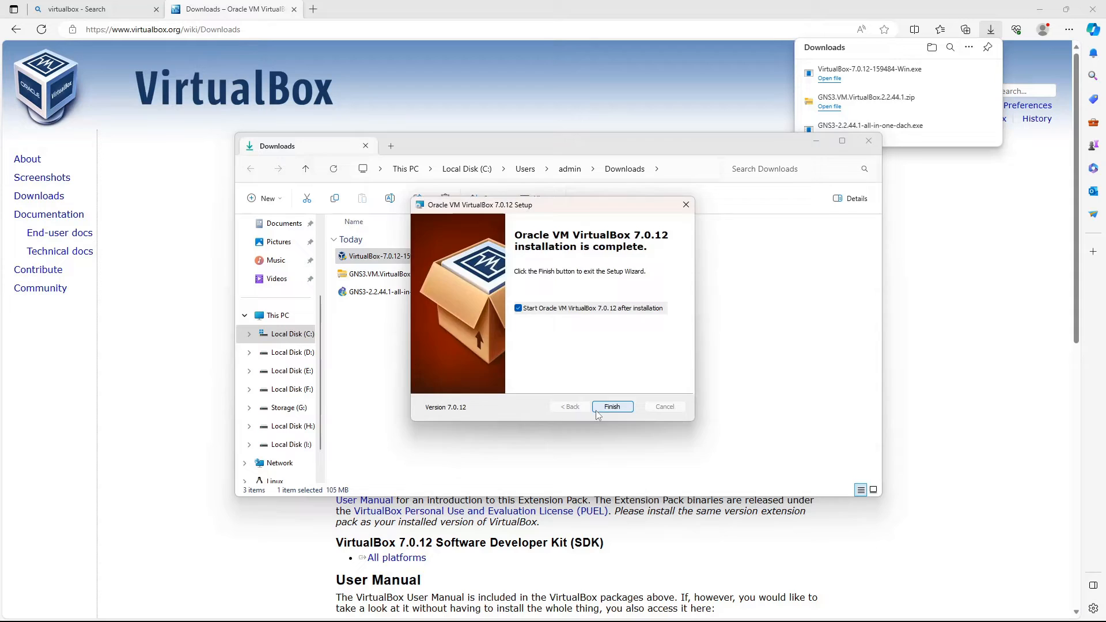
left_click(611, 406)
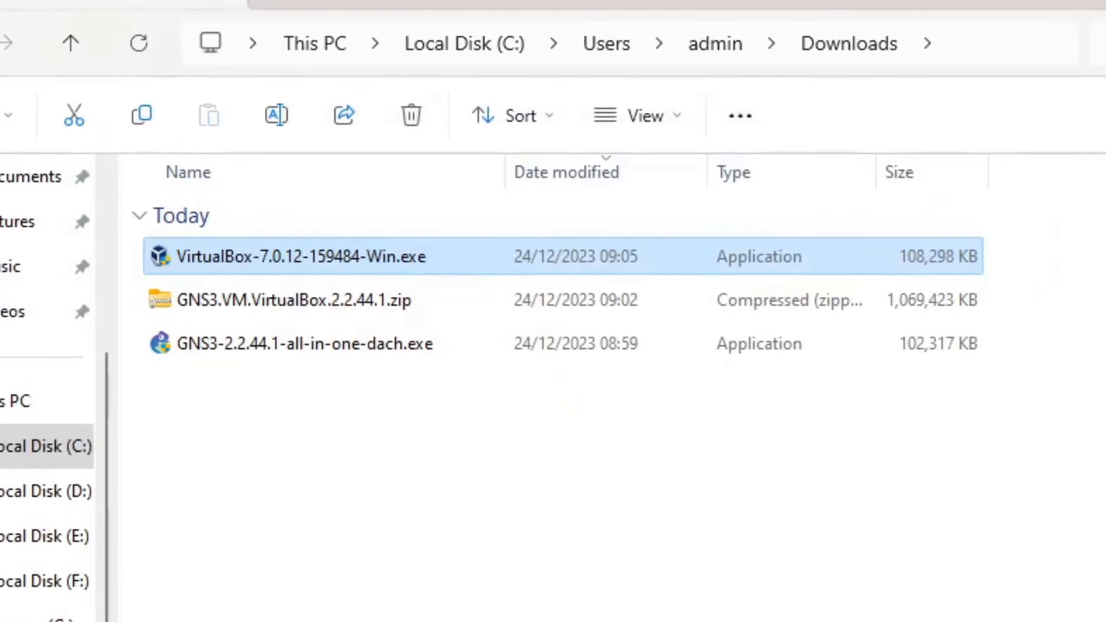
Step: Extract GNS3.VM.VirtualBox.2.2.44.1.zip directly into the Downloads folder instead of its own subfolder
left_click(513, 310)
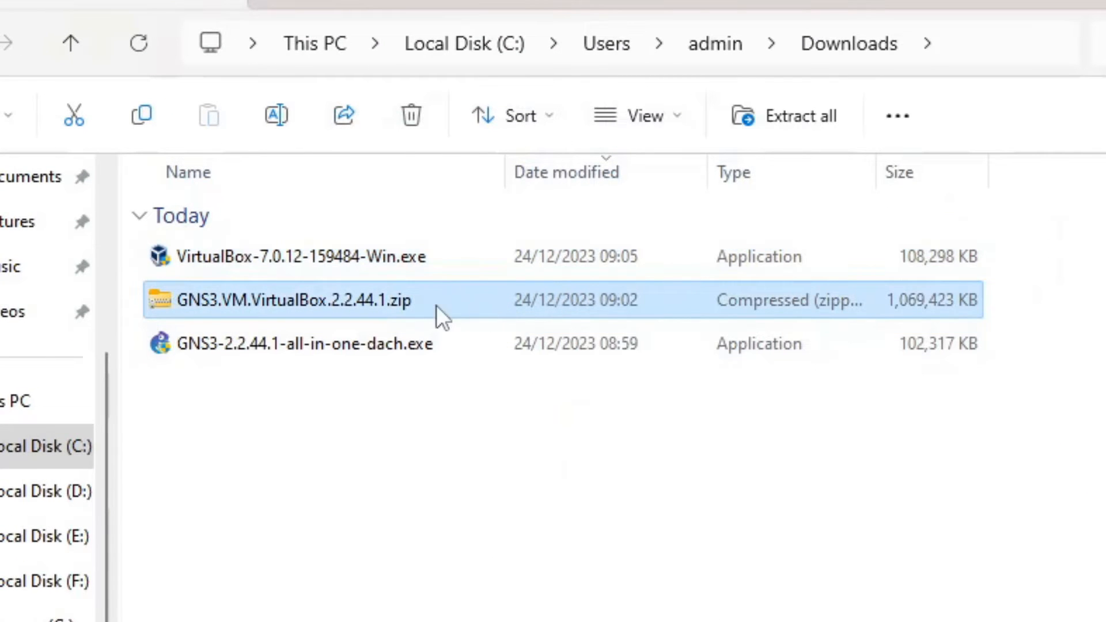
right_click(509, 301)
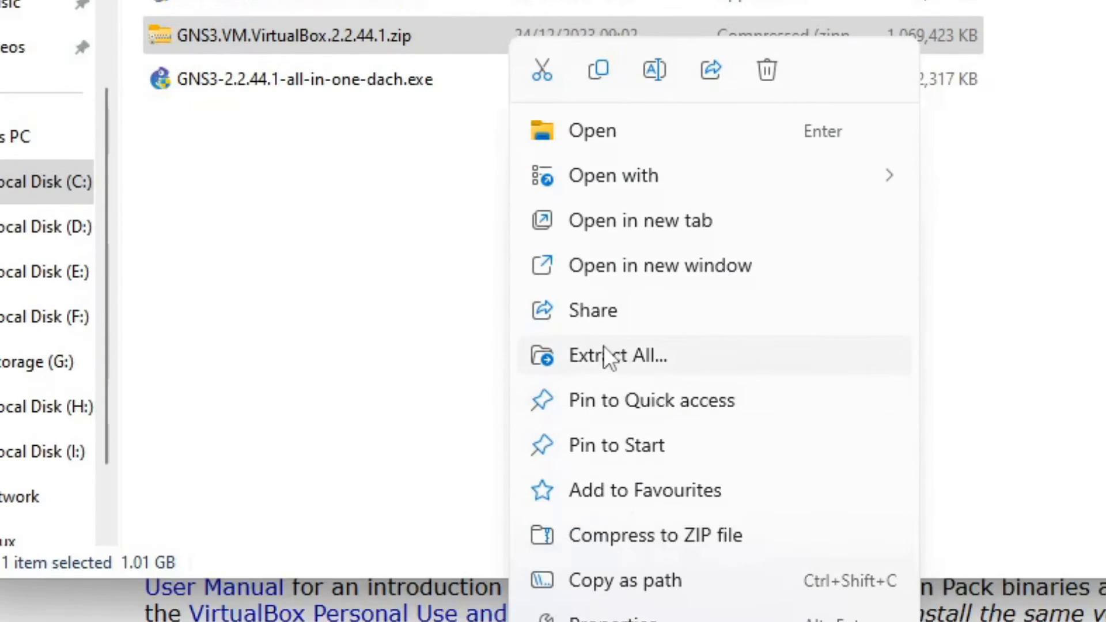
left_click(605, 348)
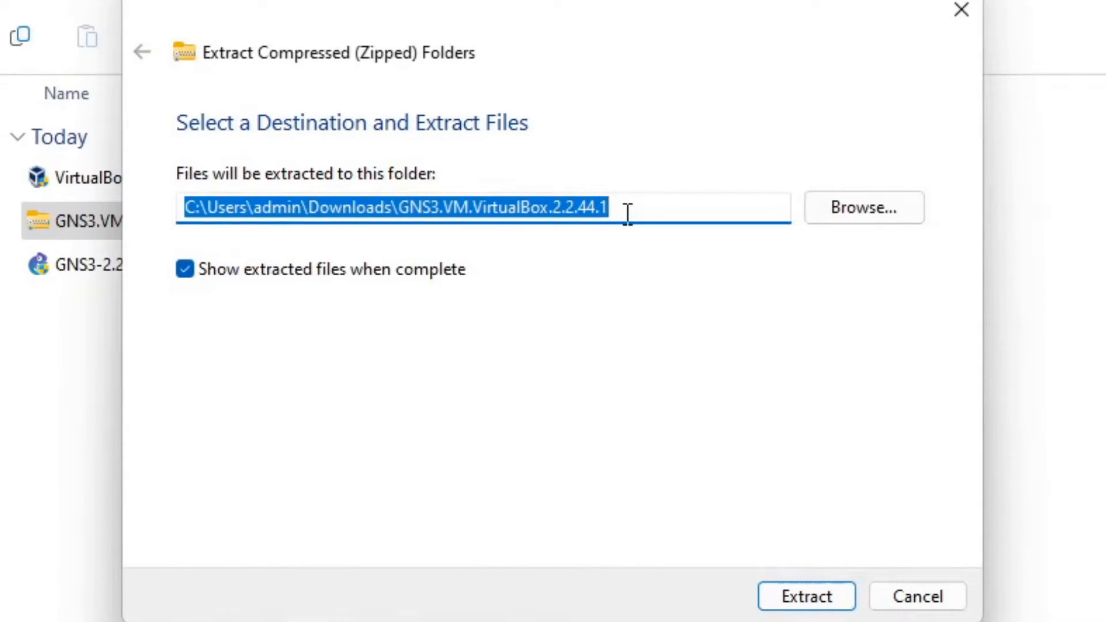
left_click_drag(628, 213, 400, 228)
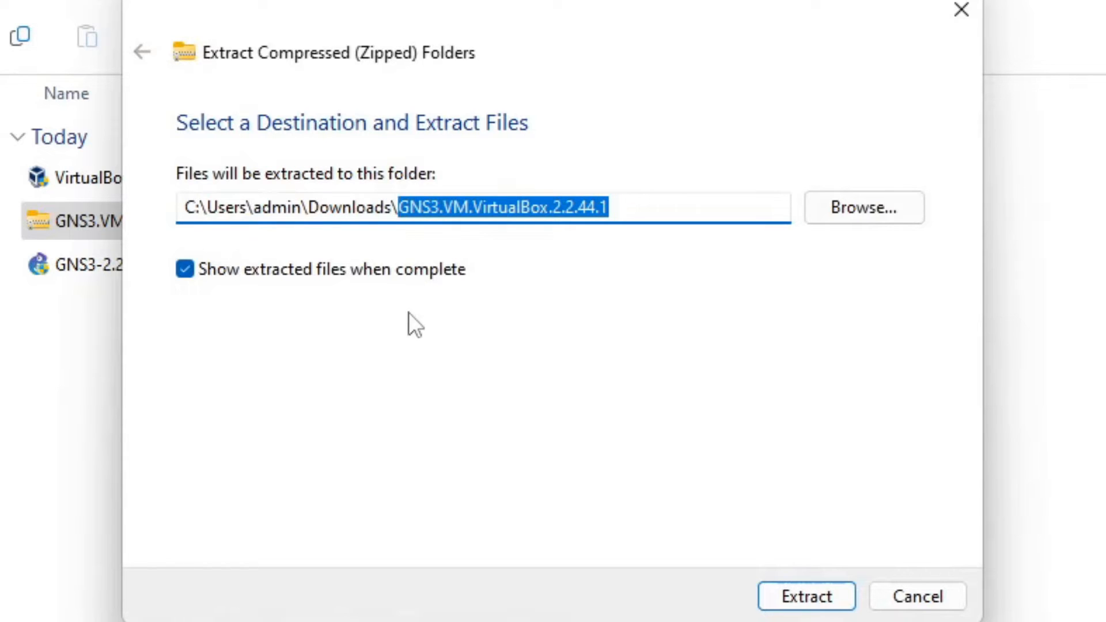
key("BackSpace")
key("Escape")
left_click(781, 599)
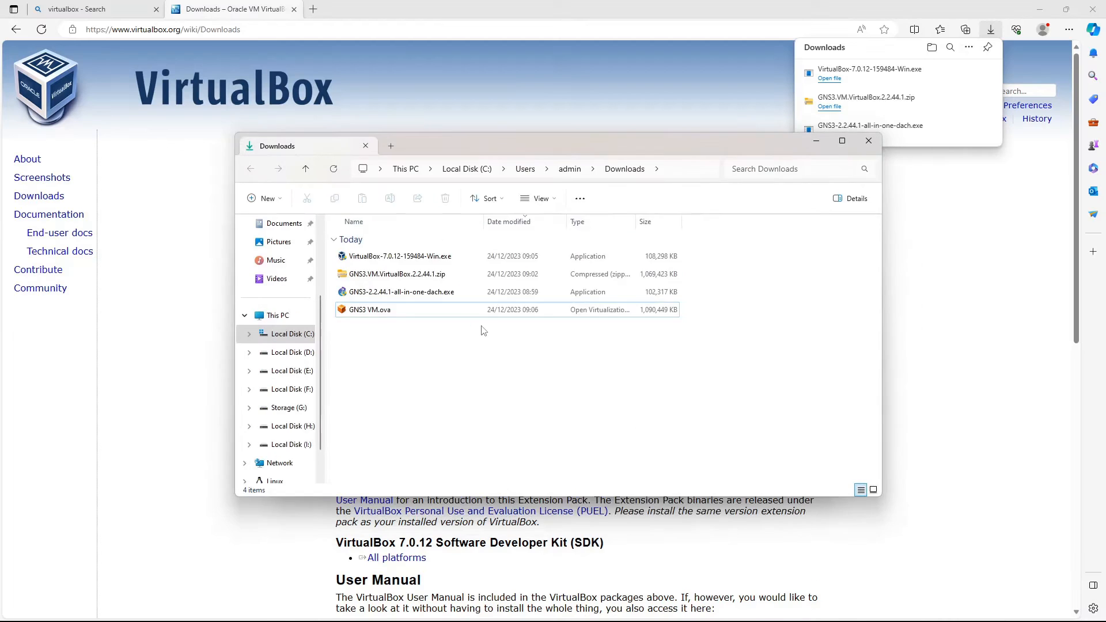
Step: Open Oracle VM VirtualBox and choose GNS3 VM.ova from the Downloads folder as the appliance to import
key("super")
type("virtual")
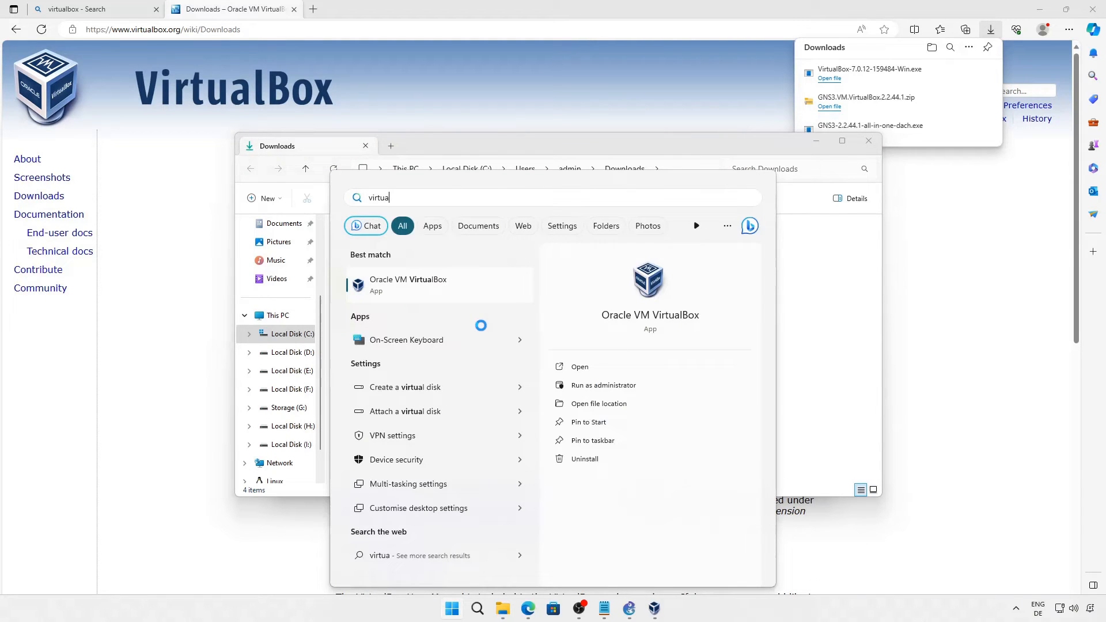
key("Return")
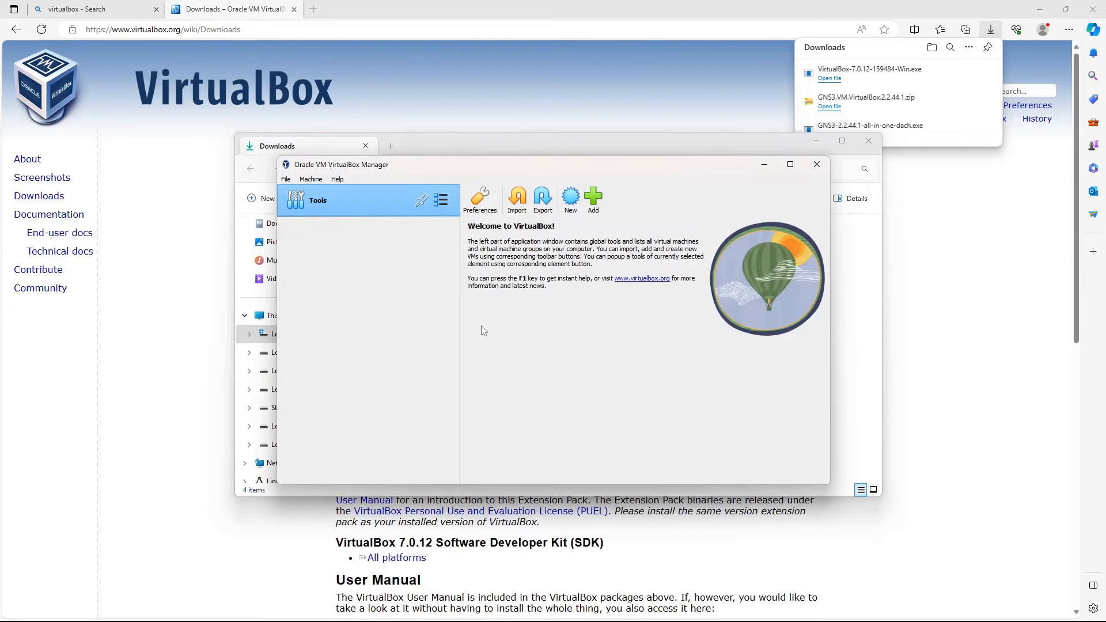
left_click(515, 209)
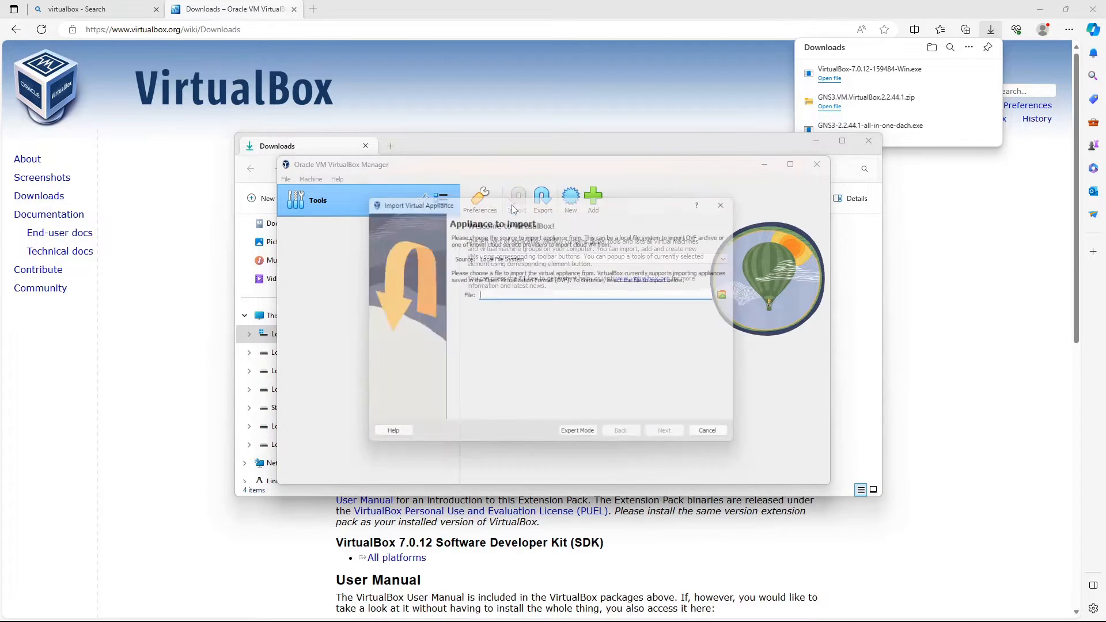
left_click(736, 295)
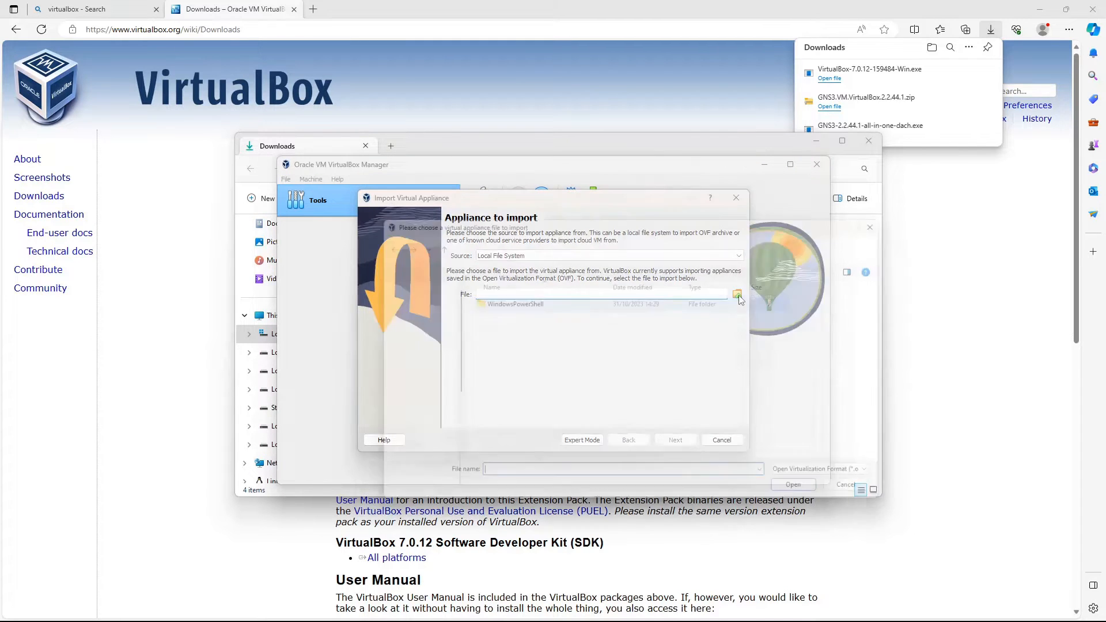
left_click(412, 339)
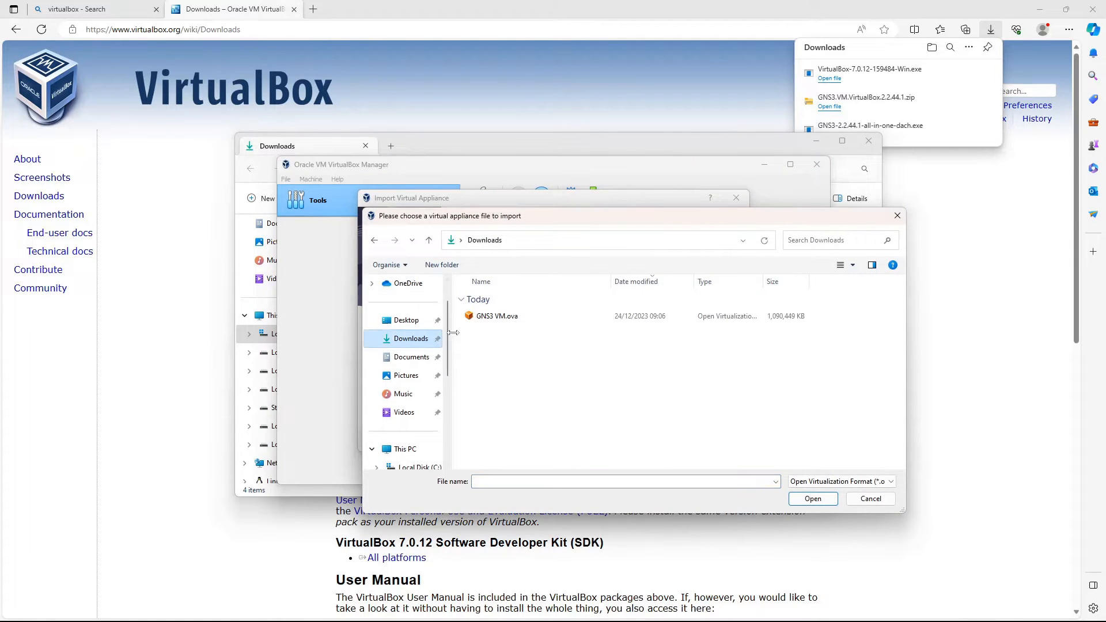
left_click(497, 316)
left_click(813, 499)
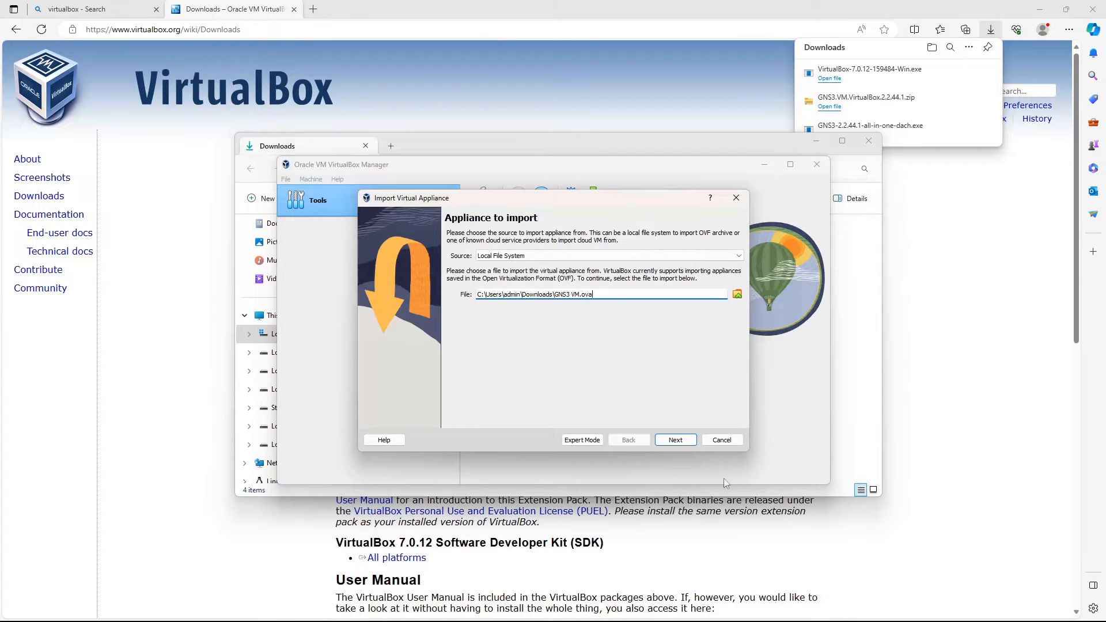
left_click(672, 440)
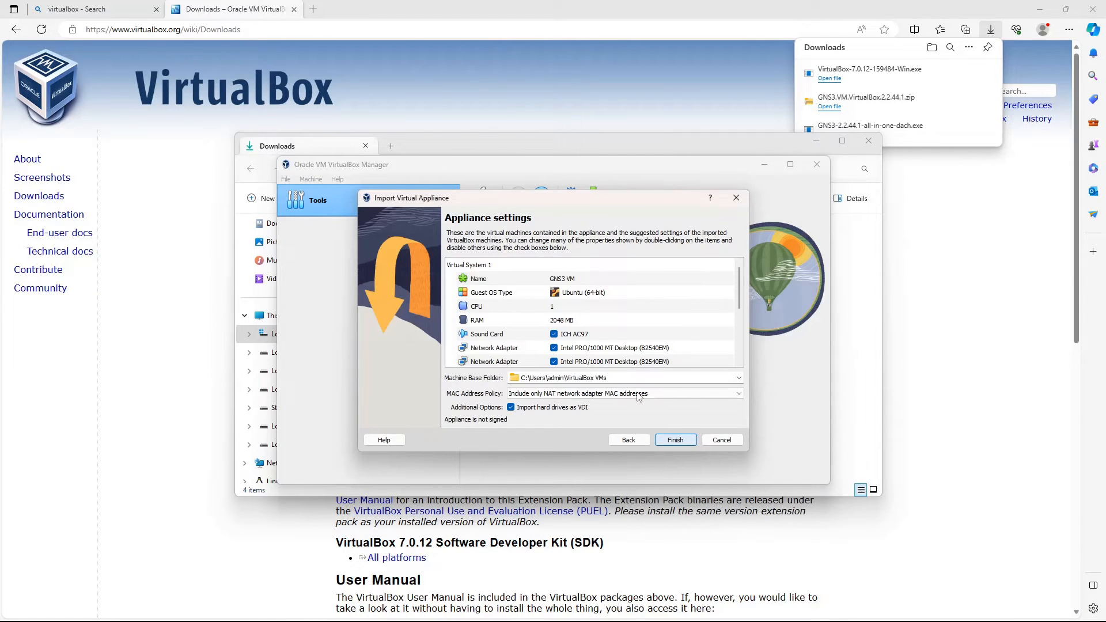
Step: Set the appliance to 4 CPUs and 8192 MB of RAM, and import it
double_click(563, 306)
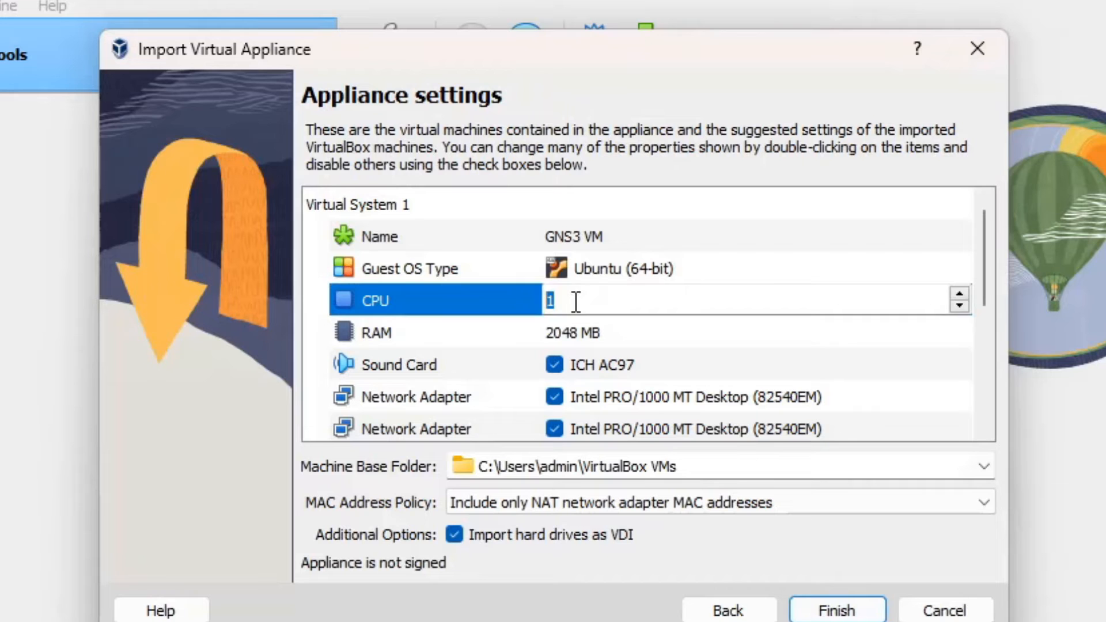
type("4")
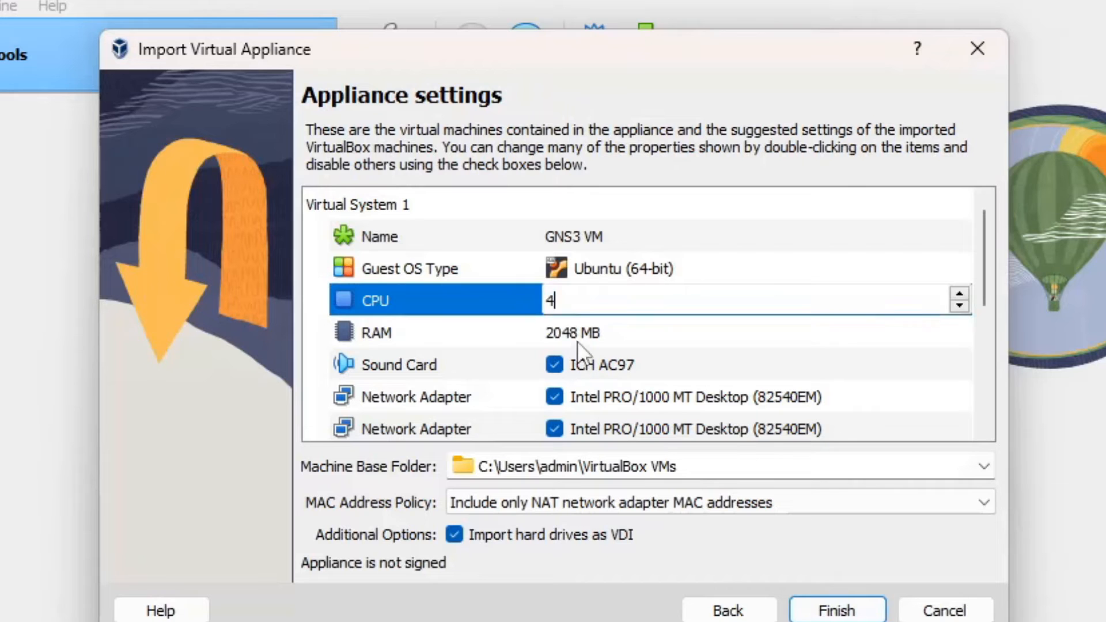
double_click(577, 340)
type("8192")
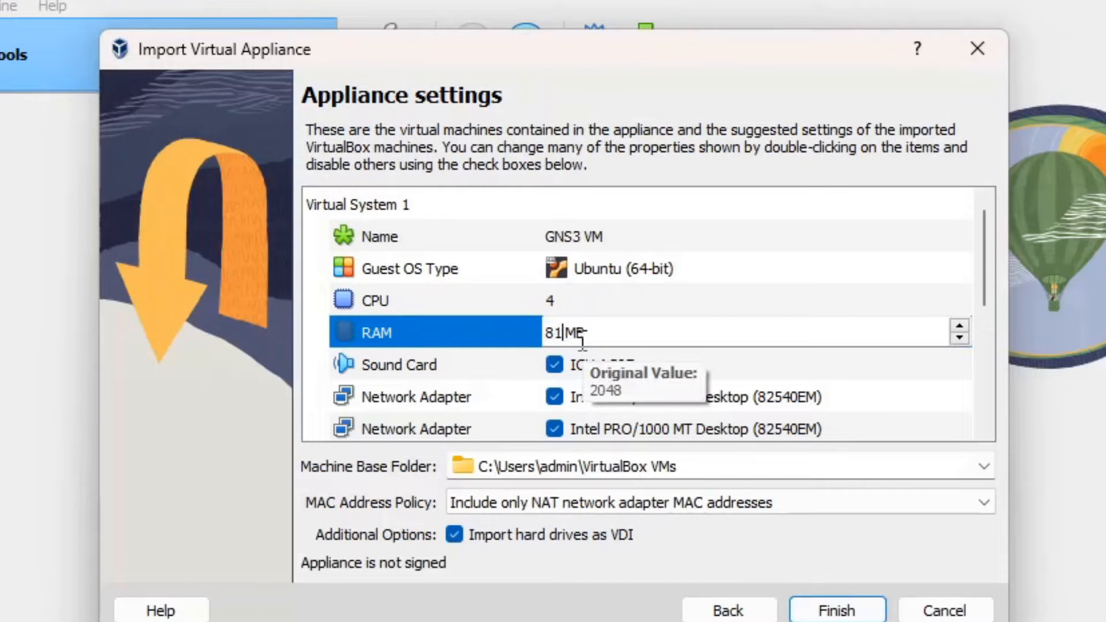
scroll(807, 391, "down", 5)
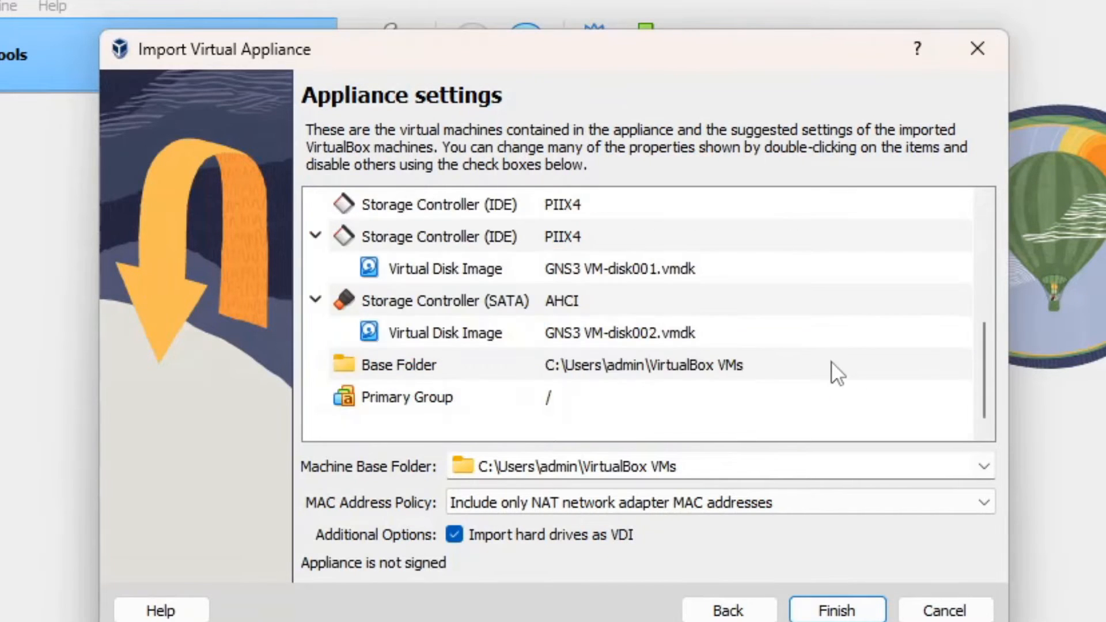
left_click(825, 612)
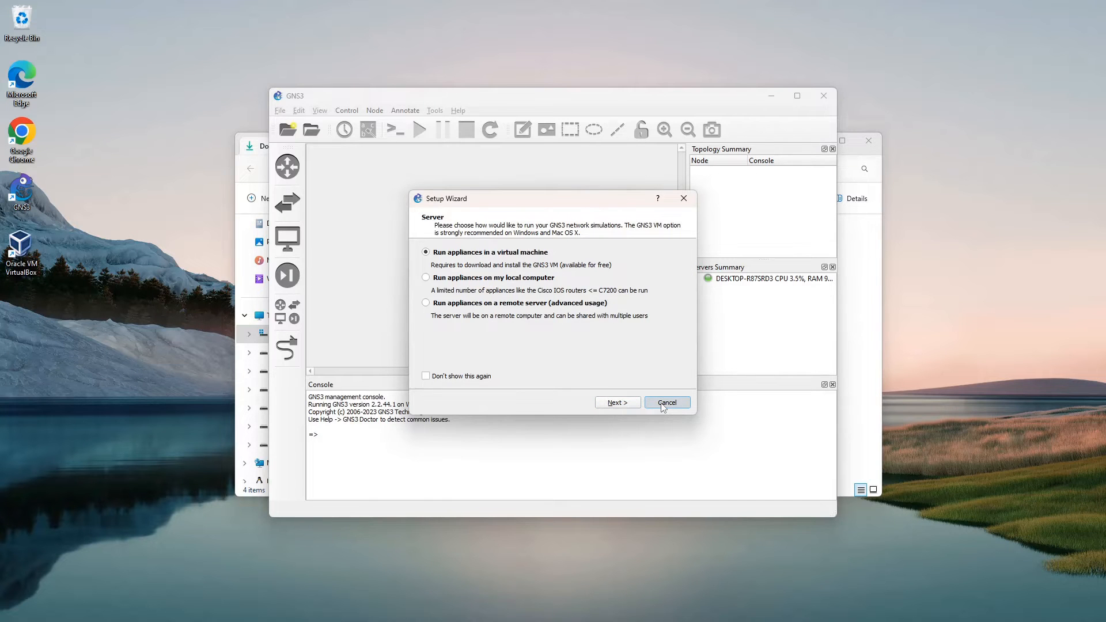
Step: Cancel the GNS3 Setup Wizard and close GNS3
left_click(664, 405)
left_click(824, 96)
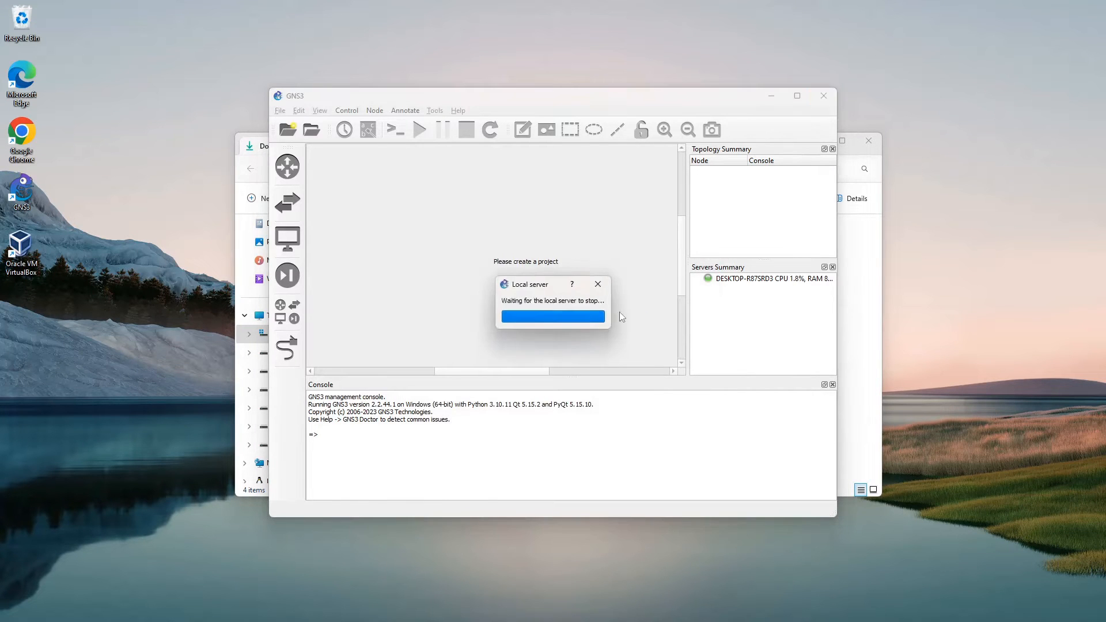
left_click(605, 288)
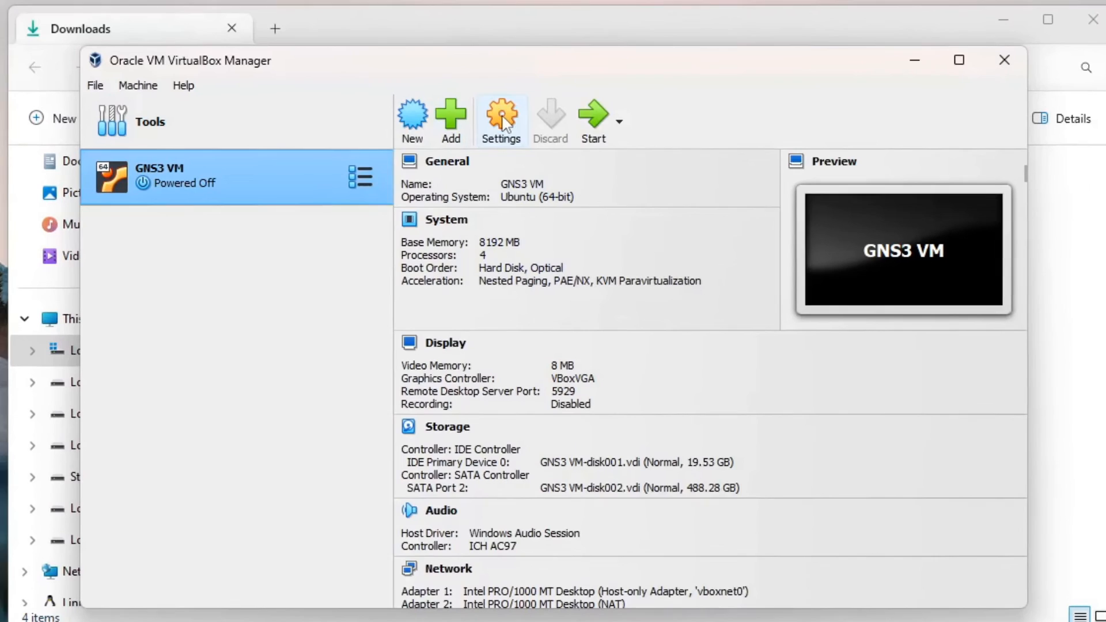
Step: Set the GNS3 VM's video memory to 128 MB and its graphics controller to VMSVGA, and save the settings
left_click(522, 198)
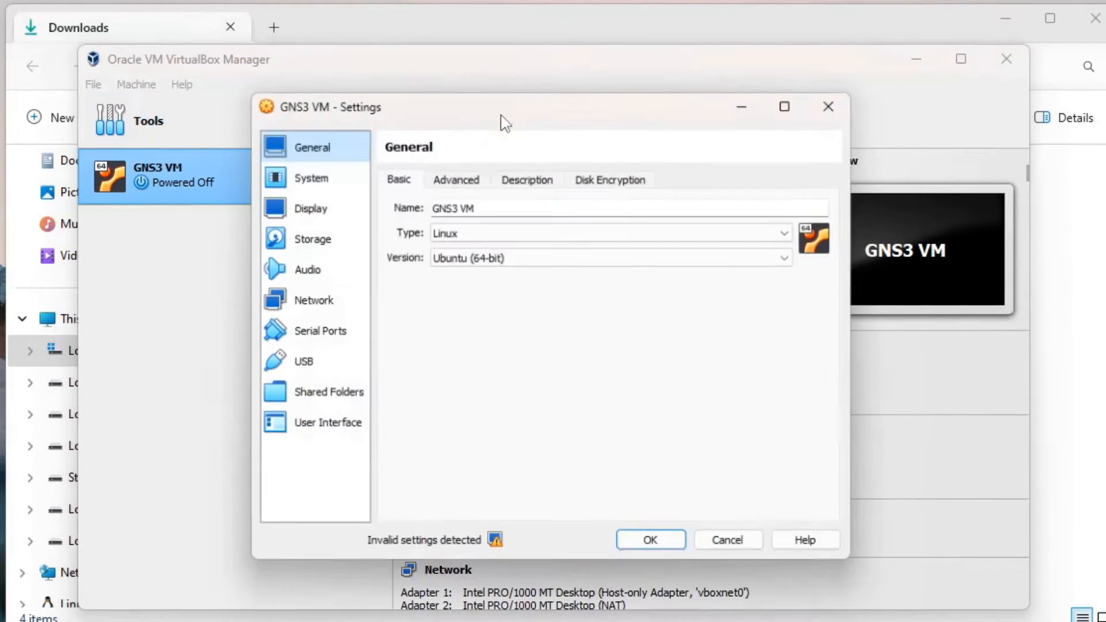
left_click(311, 178)
left_click(311, 147)
left_click(319, 210)
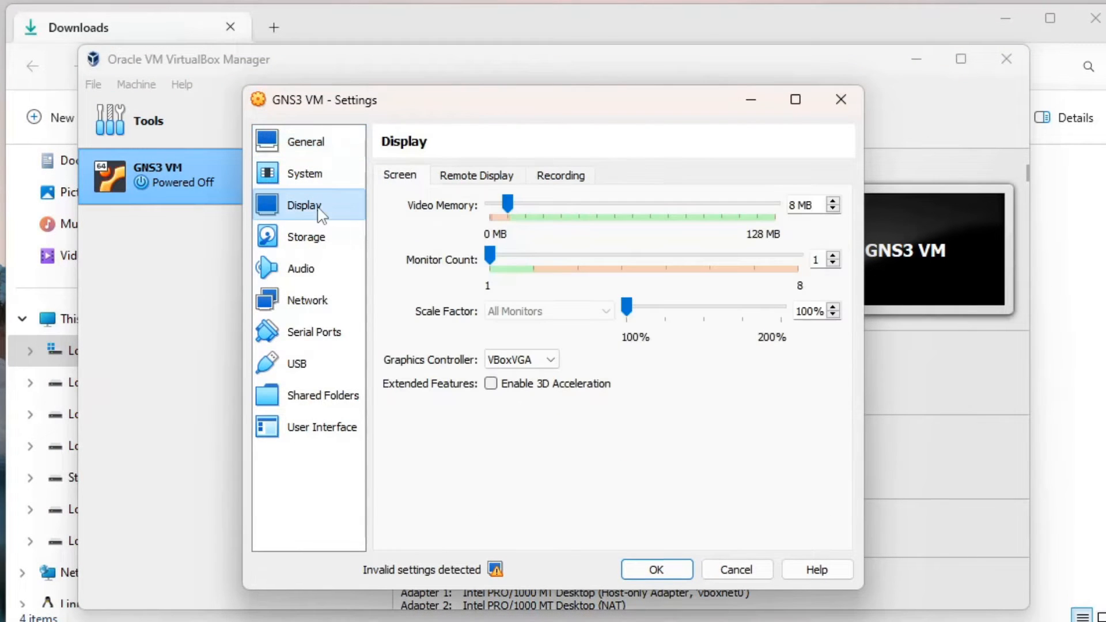
left_click_drag(507, 203, 774, 205)
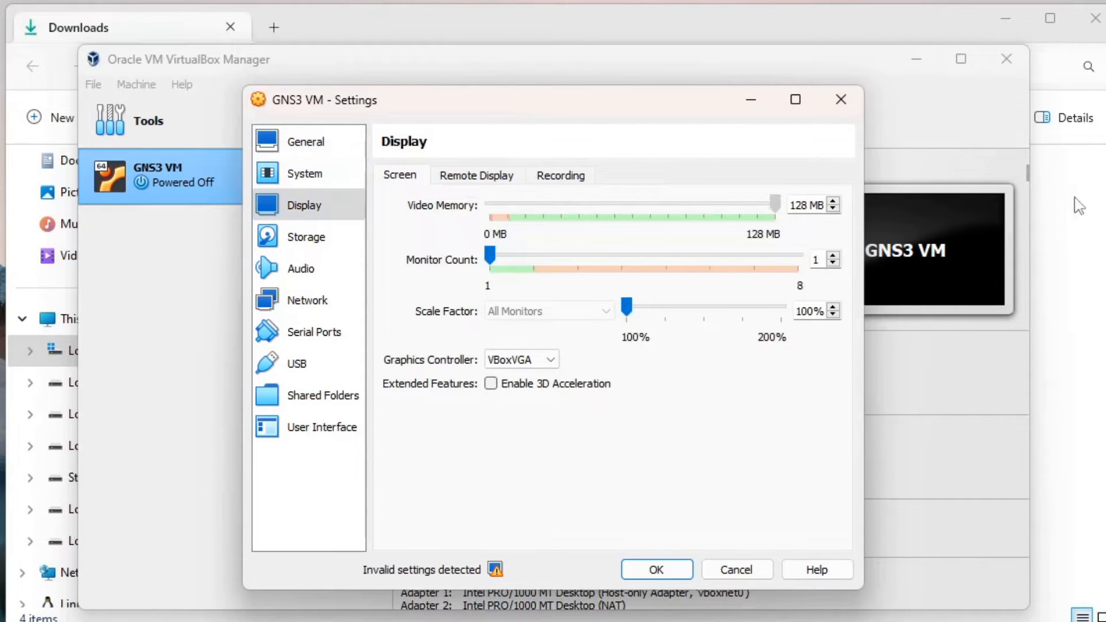
left_click(544, 357)
left_click(514, 389)
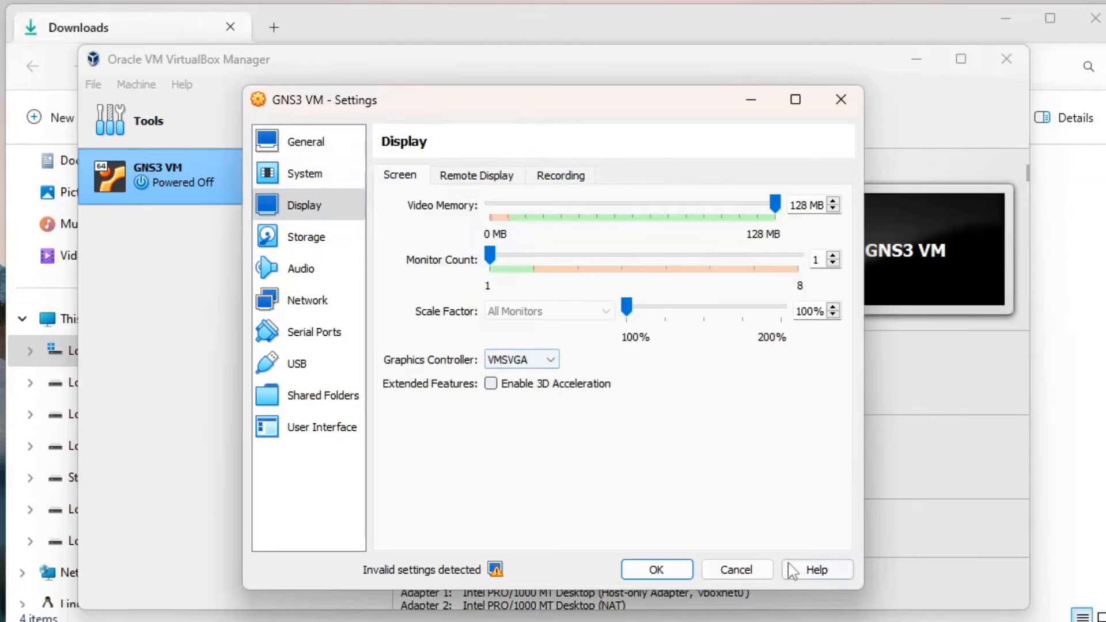
left_click(656, 570)
Step: Examine the GNS3 VM's processor options, including Enable Nested VT-x/AMD-V, and its advanced general settings
left_click(501, 124)
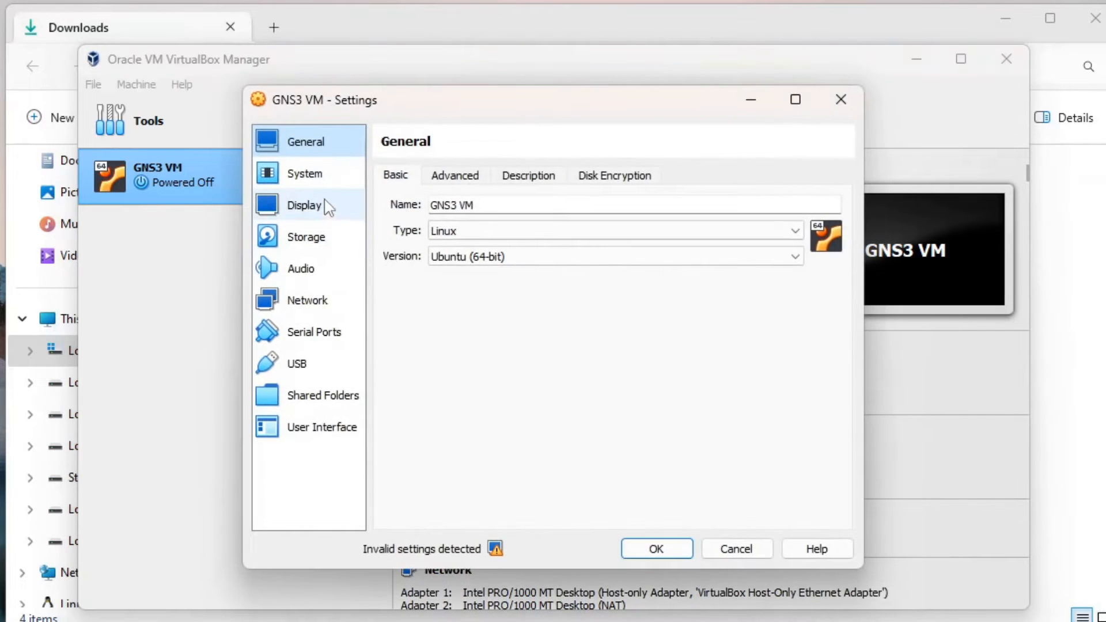
left_click(318, 183)
left_click(502, 183)
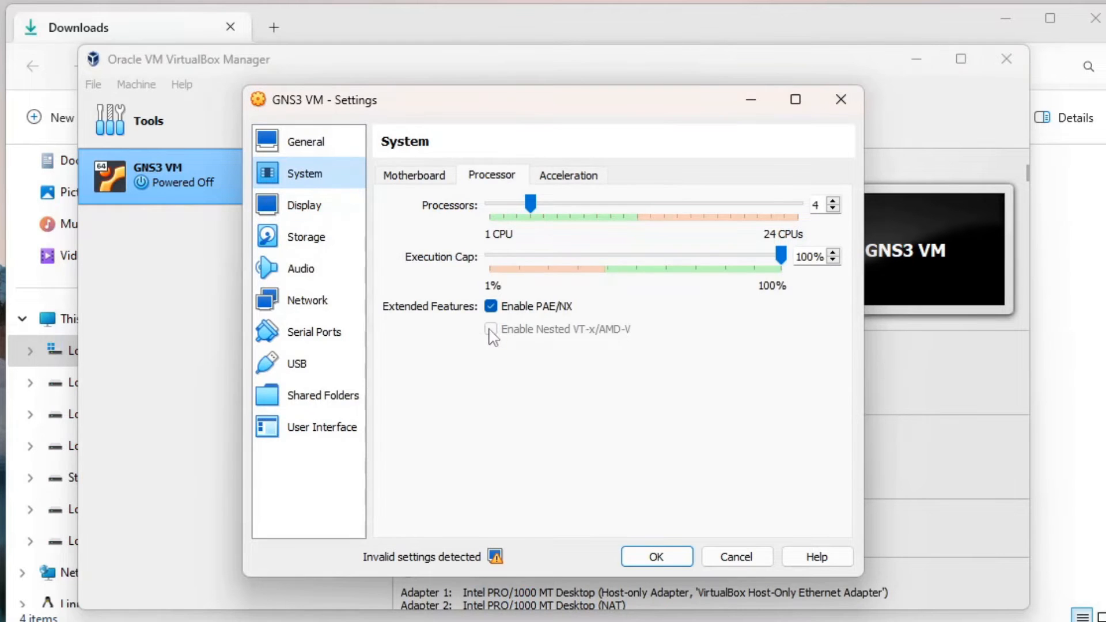
key("Escape")
left_click(501, 121)
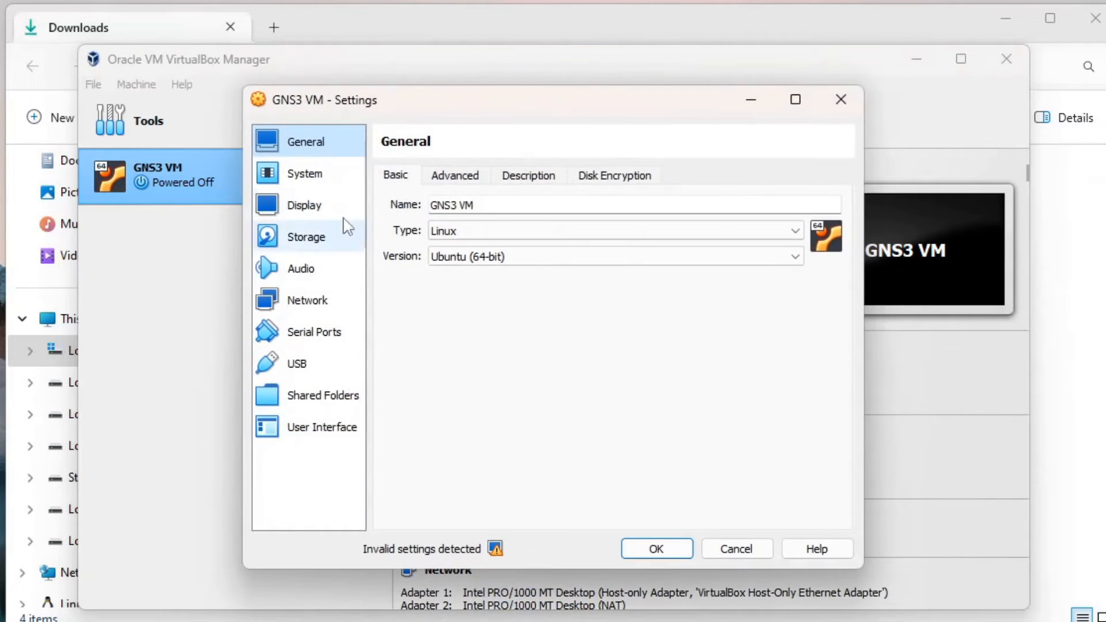
left_click(318, 183)
left_click(498, 179)
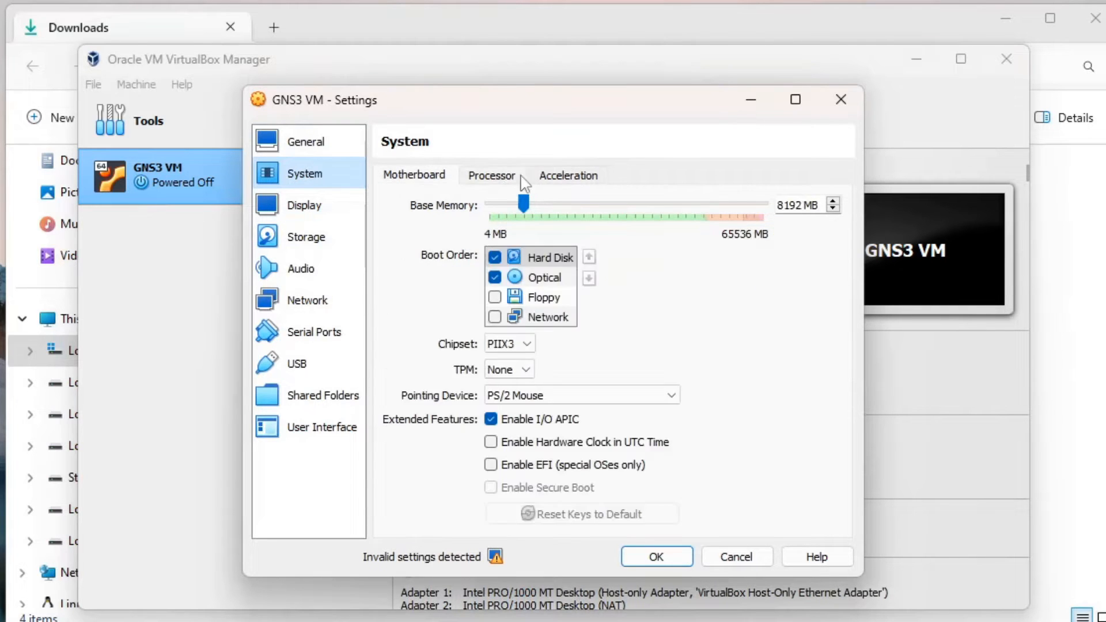
left_click(503, 183)
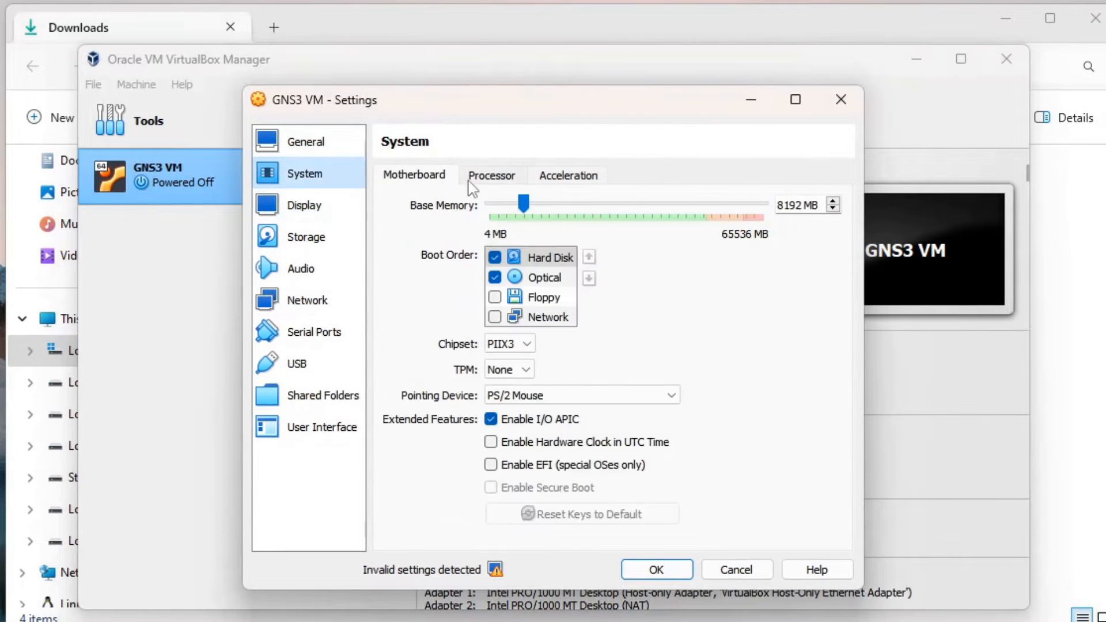
left_click(478, 182)
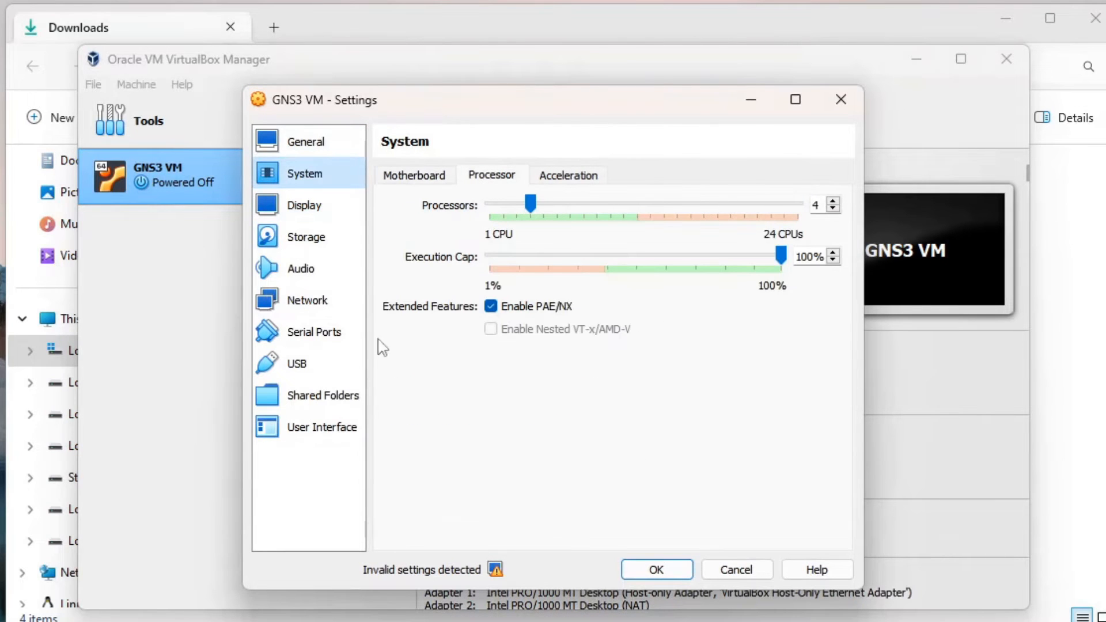
left_click(331, 153)
left_click(452, 177)
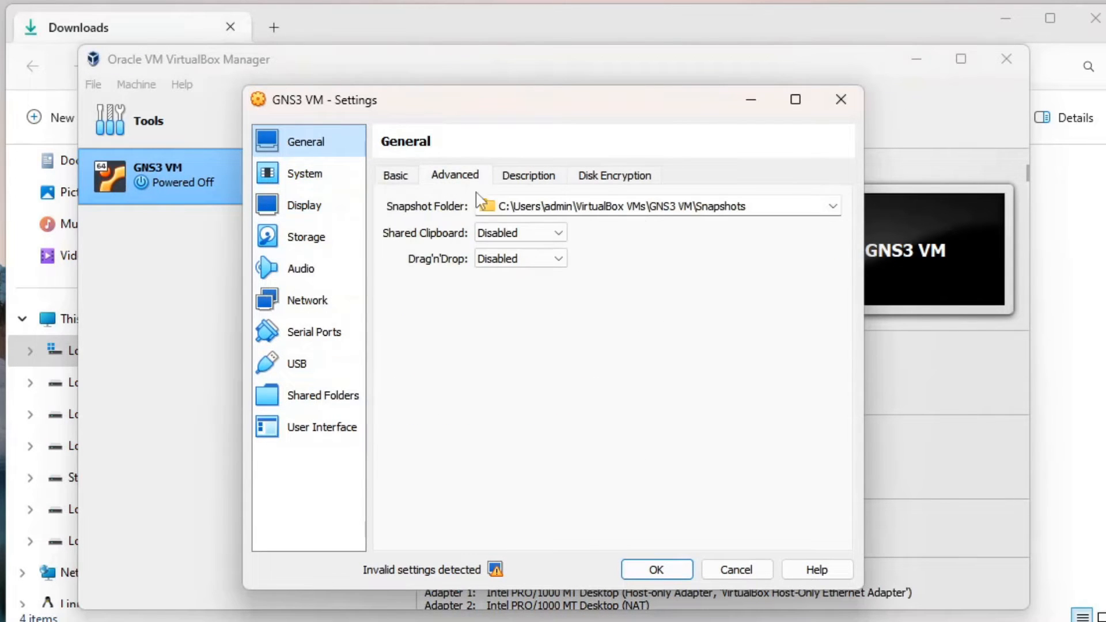
Step: Copy the GNS3 VM's snapshot folder path and open its parent folder C:\Users\admin\VirtualBox VMs in a new File Explorer window
left_click(645, 212)
left_click_drag(645, 212, 437, 220)
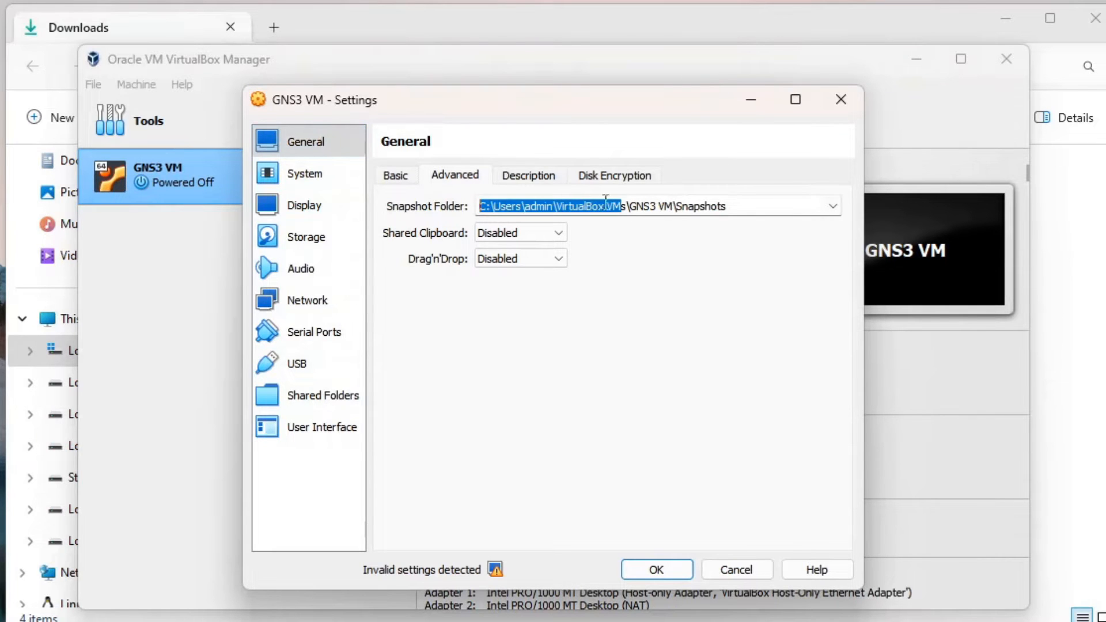
left_click(629, 206)
key("shift+End")
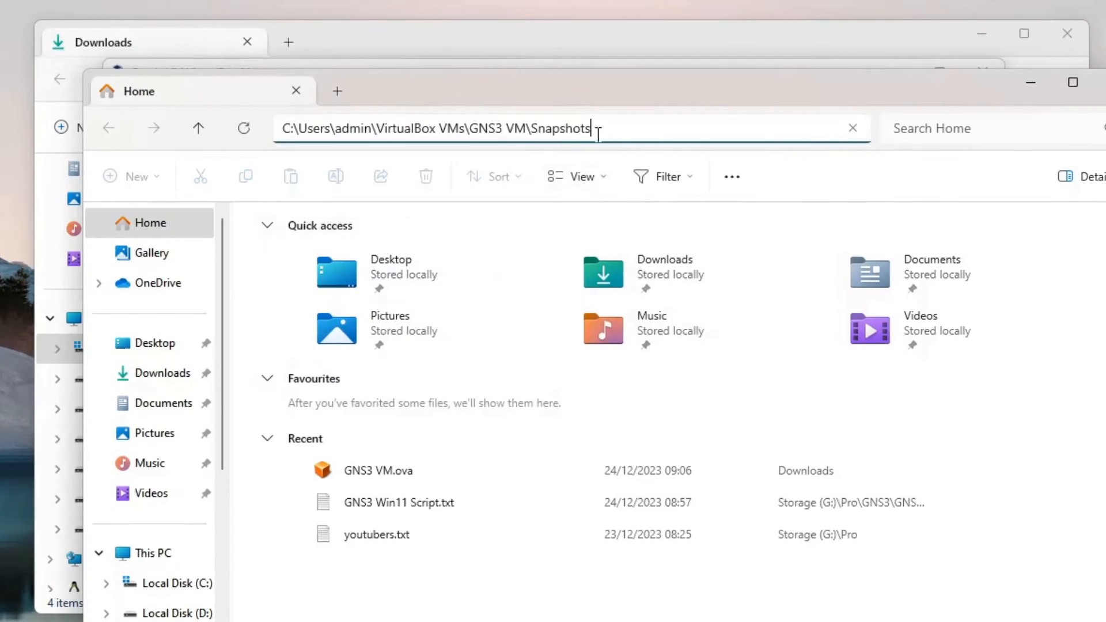
left_click_drag(598, 133, 480, 156)
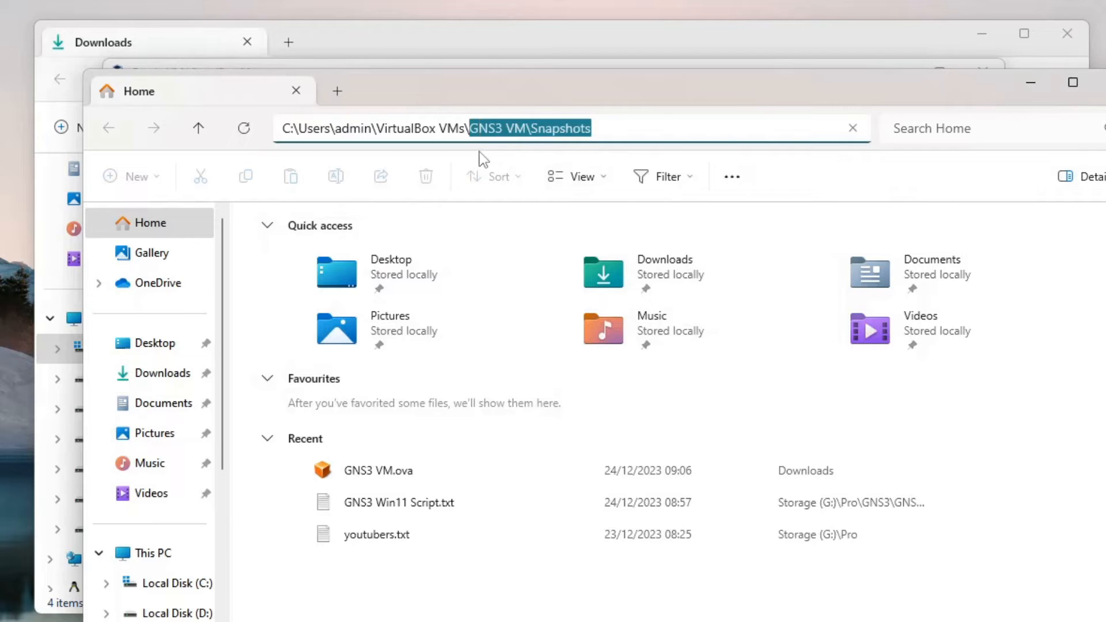
key("BackSpace")
key("Return")
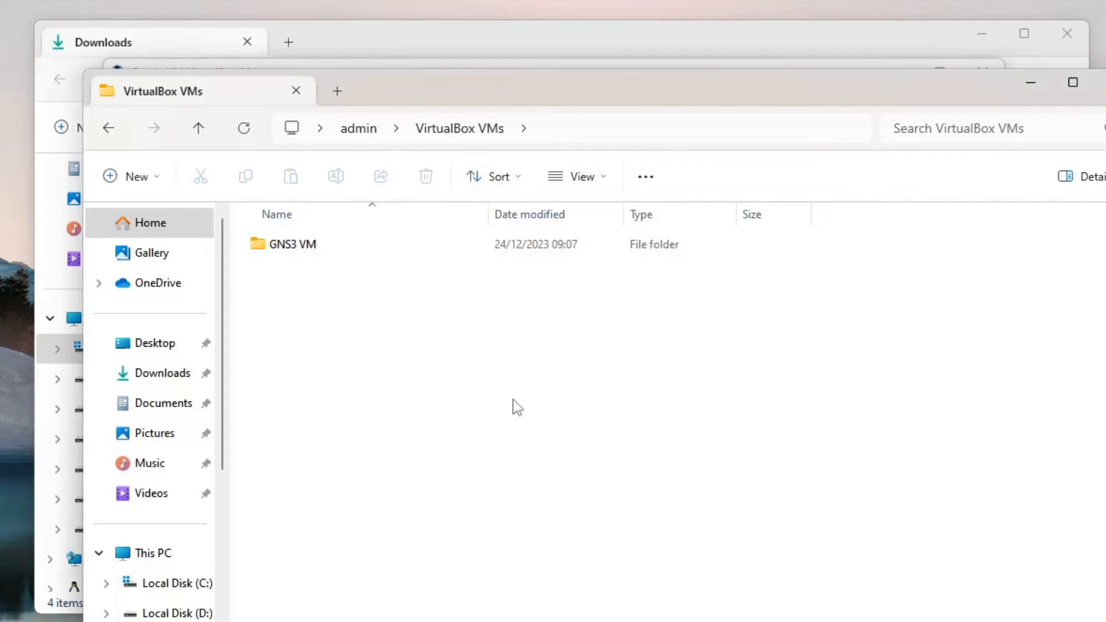
Step: Open a command prompt in the VirtualBox VMs folder and run set PATH=%PATH%;"C:\Program Files\Oracle\VirtualBox" with the text enlarged
left_click(570, 121)
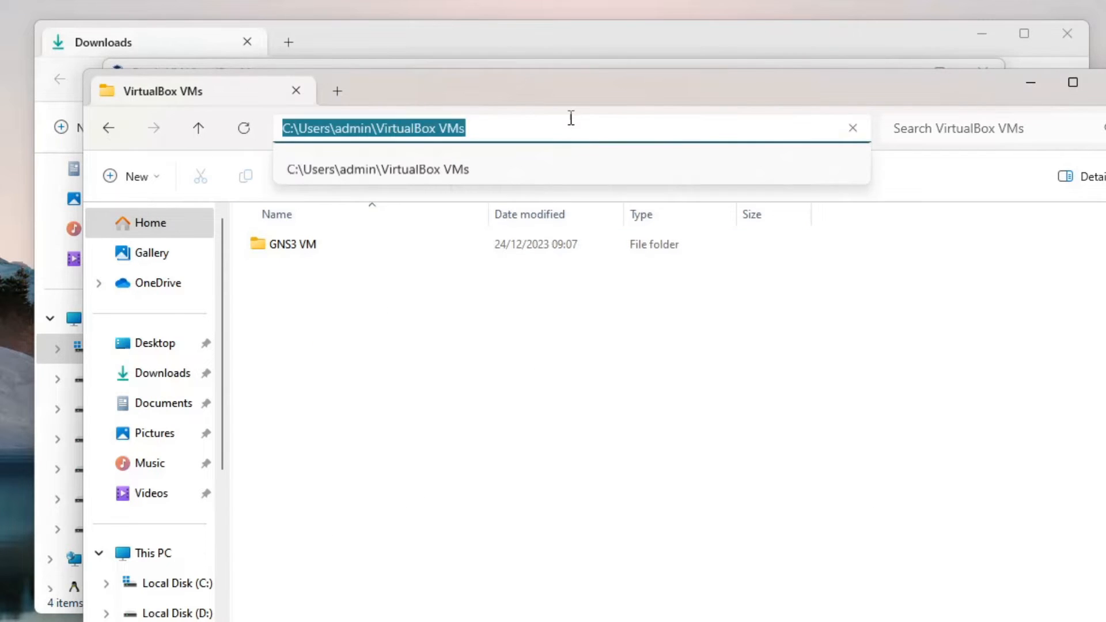
type("cmd")
key("Return")
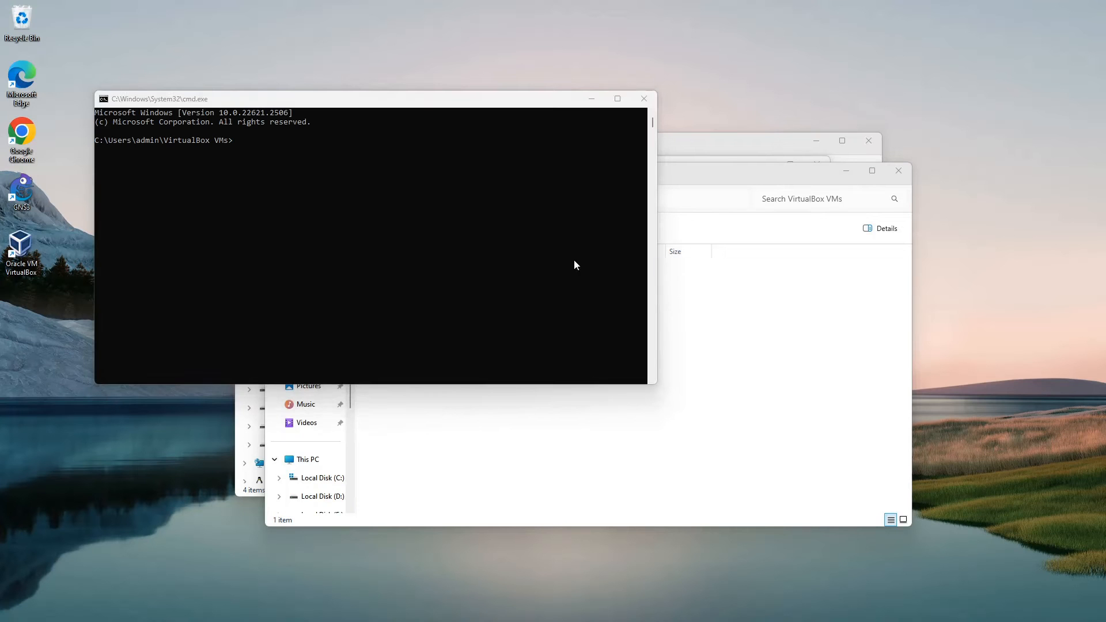
type("set PATH=%PATH%;\"C:\\Program Files\\Oracle\\VirtualBox\"")
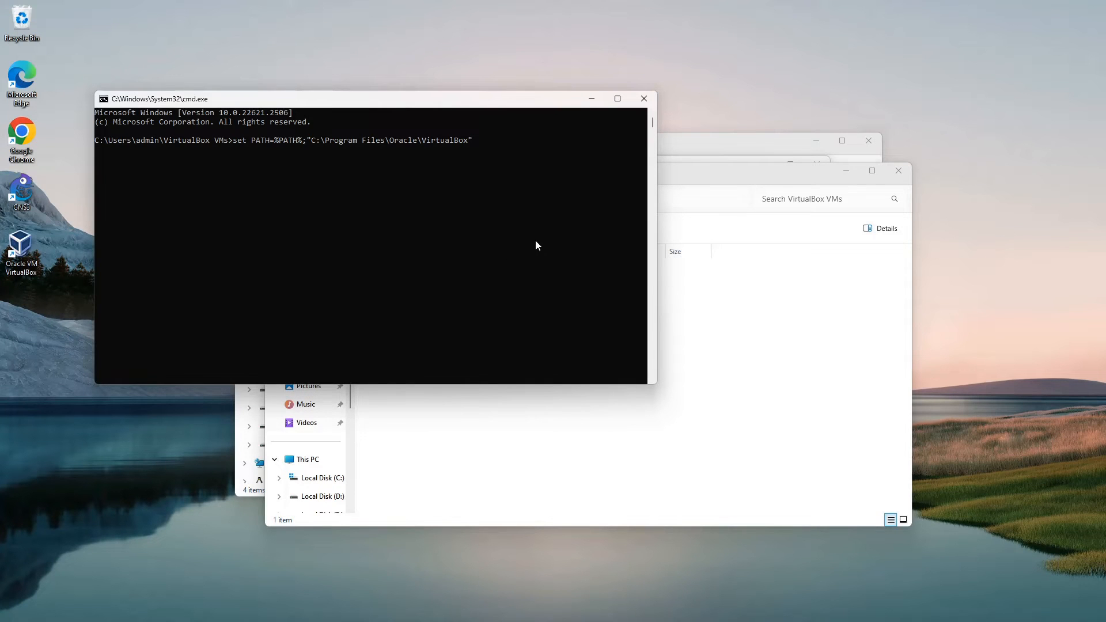
scroll(534, 241, "up", 3, "ctrl")
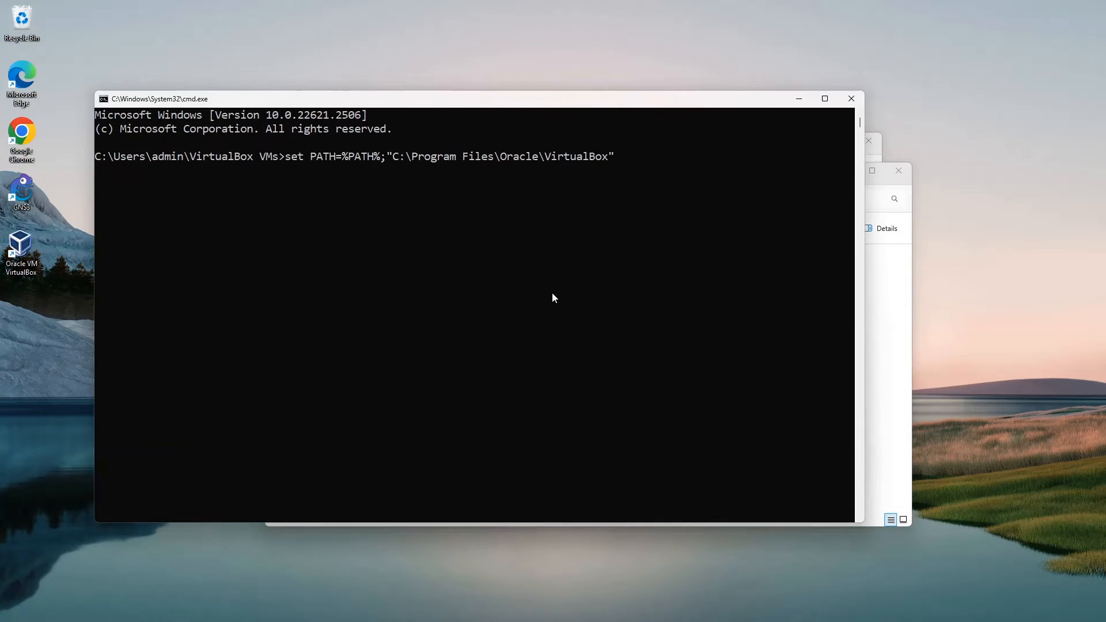
key("Return")
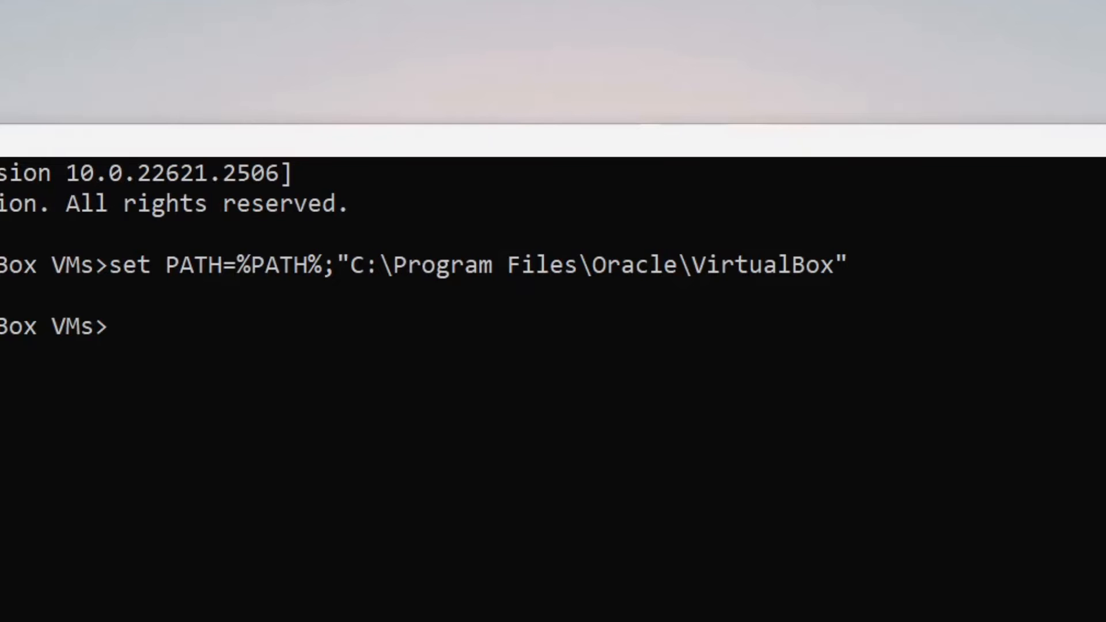
Step: Run VBoxManage modifyvm "GNS3 VM" --nested-hw-virt on, and close the command prompt
right_click(531, 396)
key("Return")
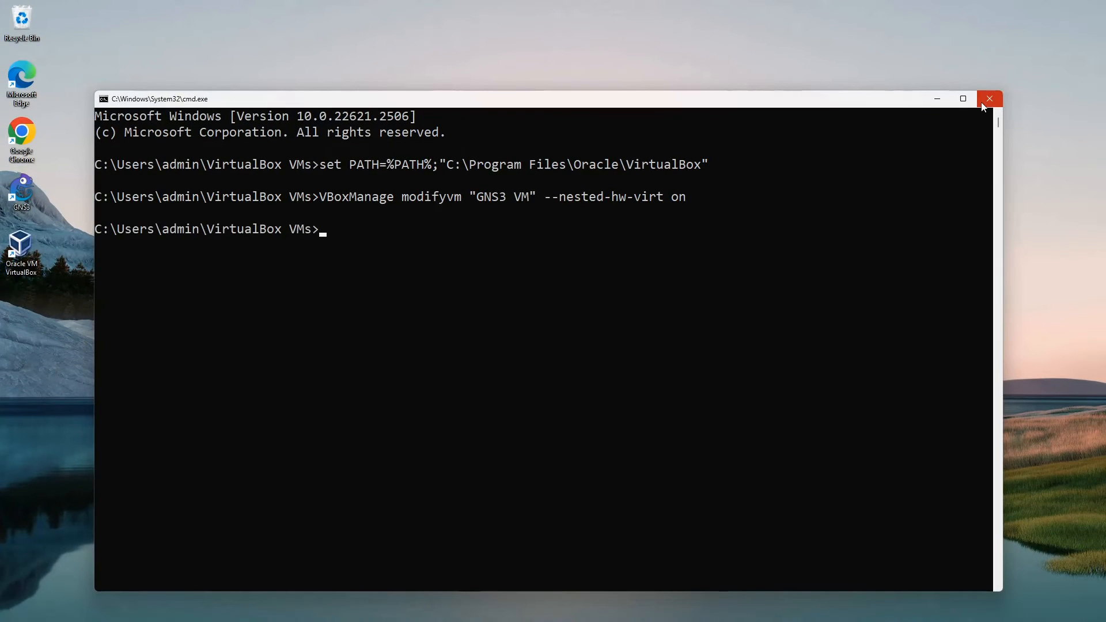
left_click(983, 104)
Step: Check the Memory integrity setting in Windows Core isolation and close Windows Security
key("super")
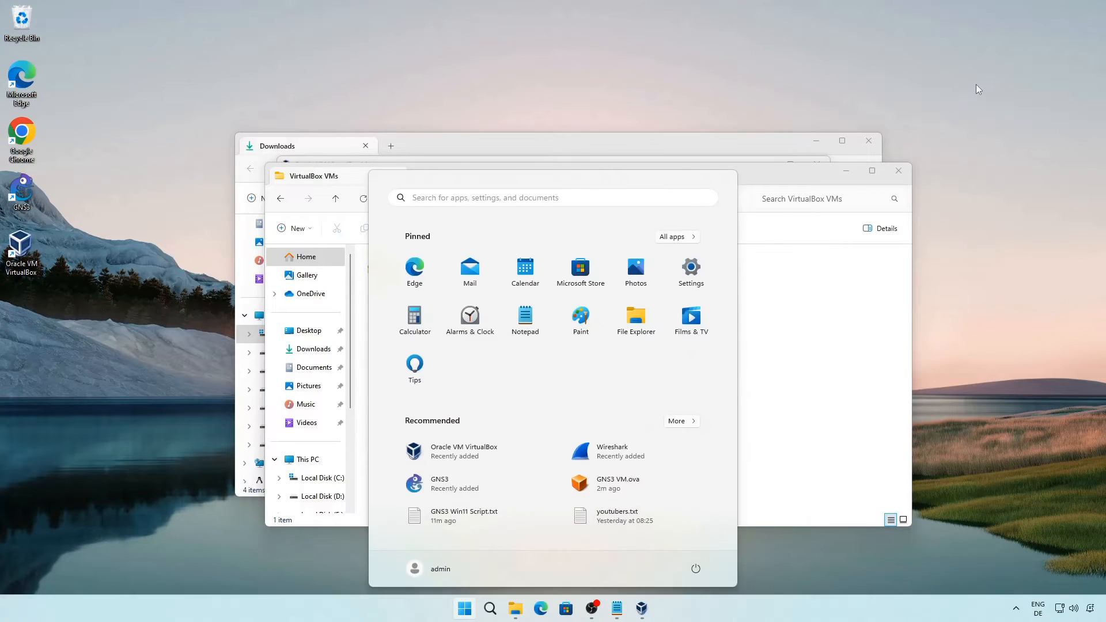
type("core iso")
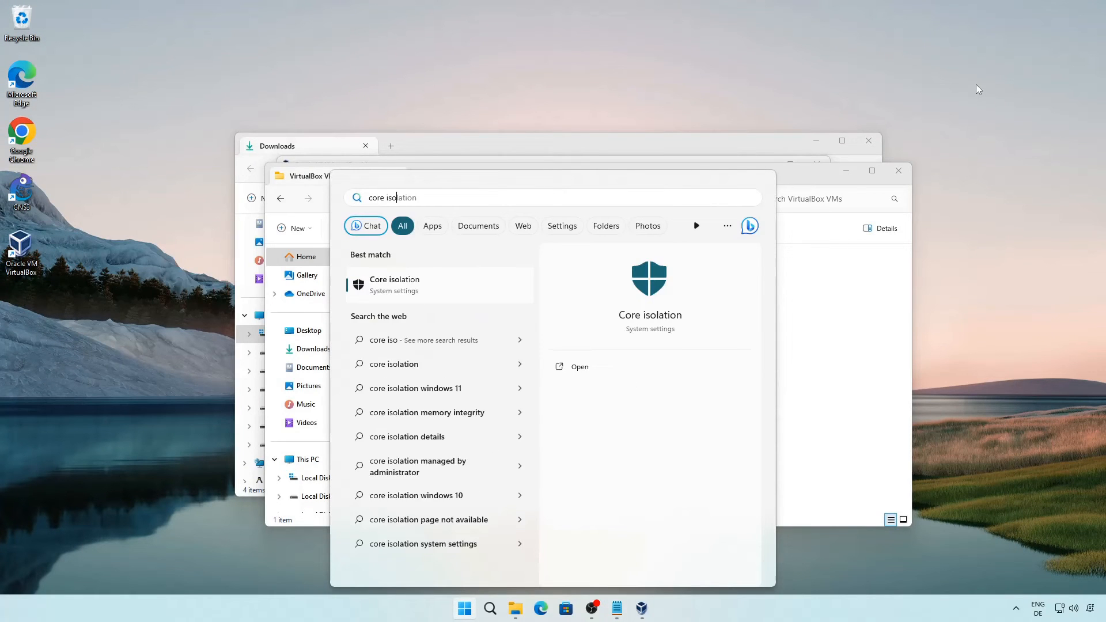
key("Return")
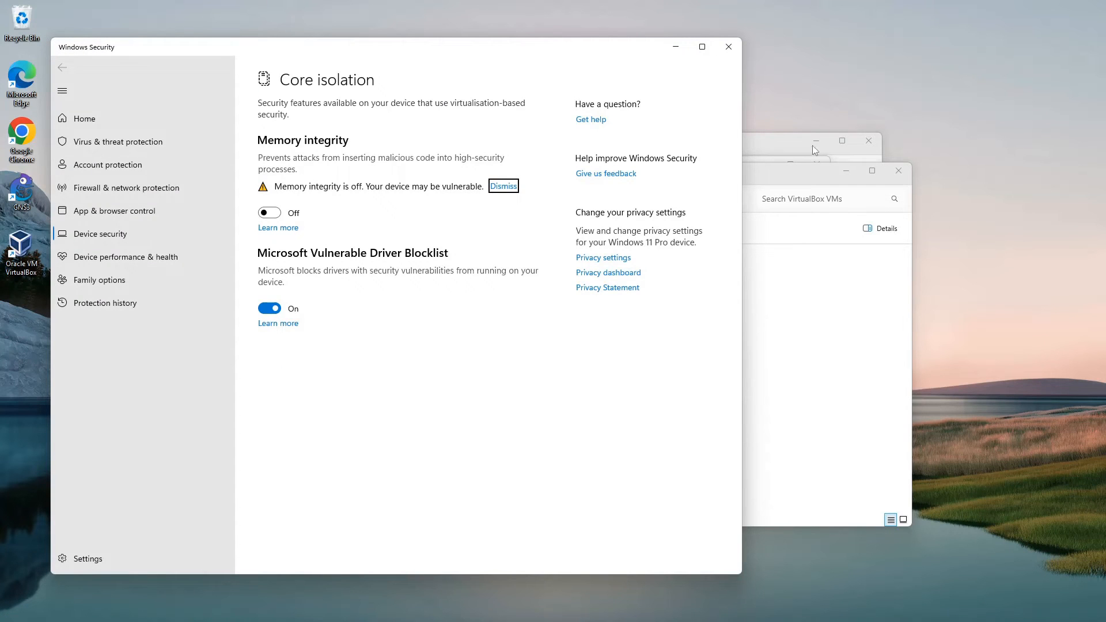
left_click(728, 43)
Step: Run Windows PowerShell as administrator, execute bcdedit /set hypervisorlaunchtype off, and close PowerShell
key("super")
type("powers")
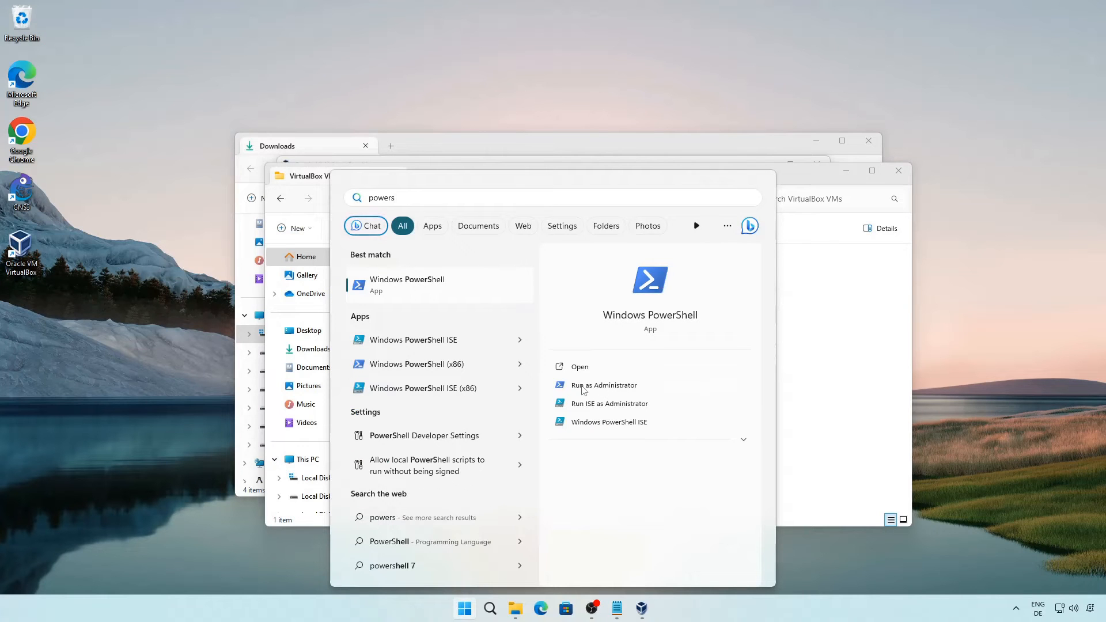
left_click(622, 384)
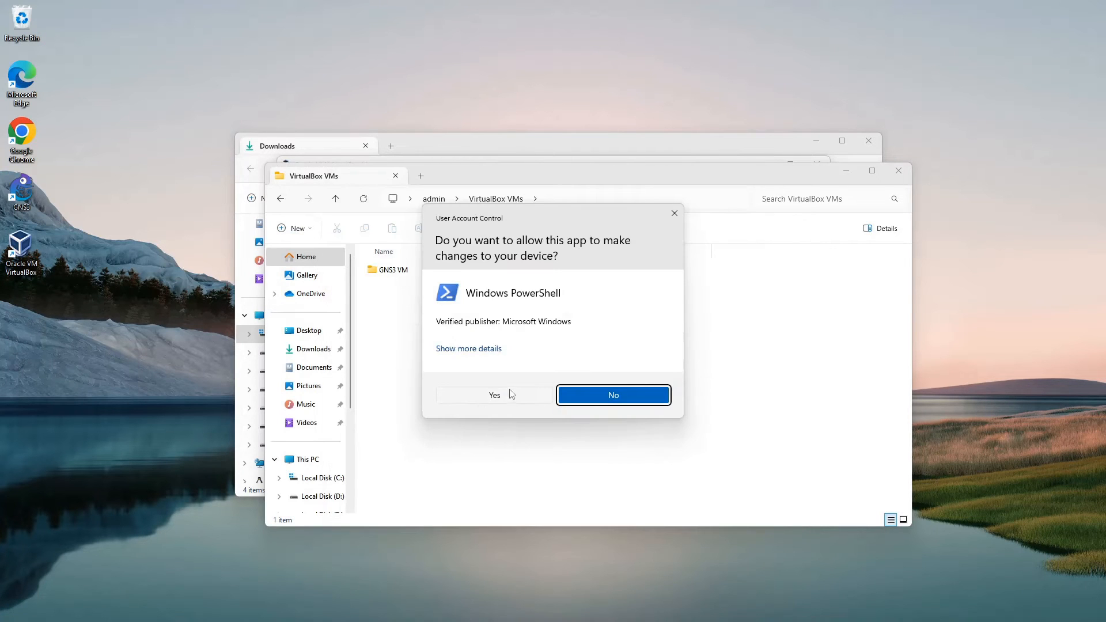
left_click(511, 392)
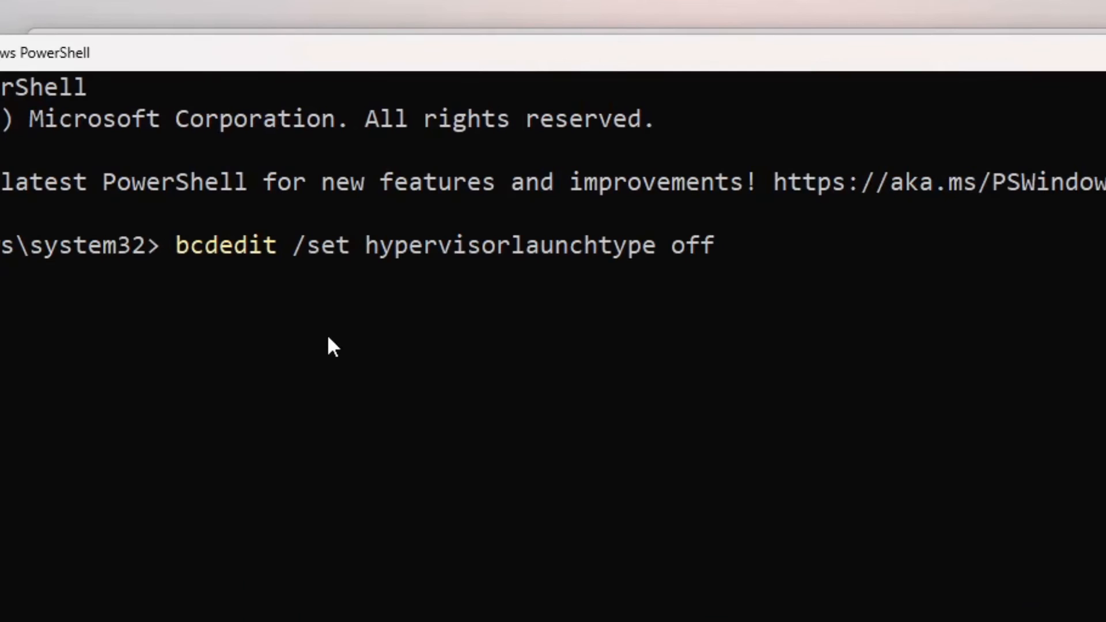
key("Return")
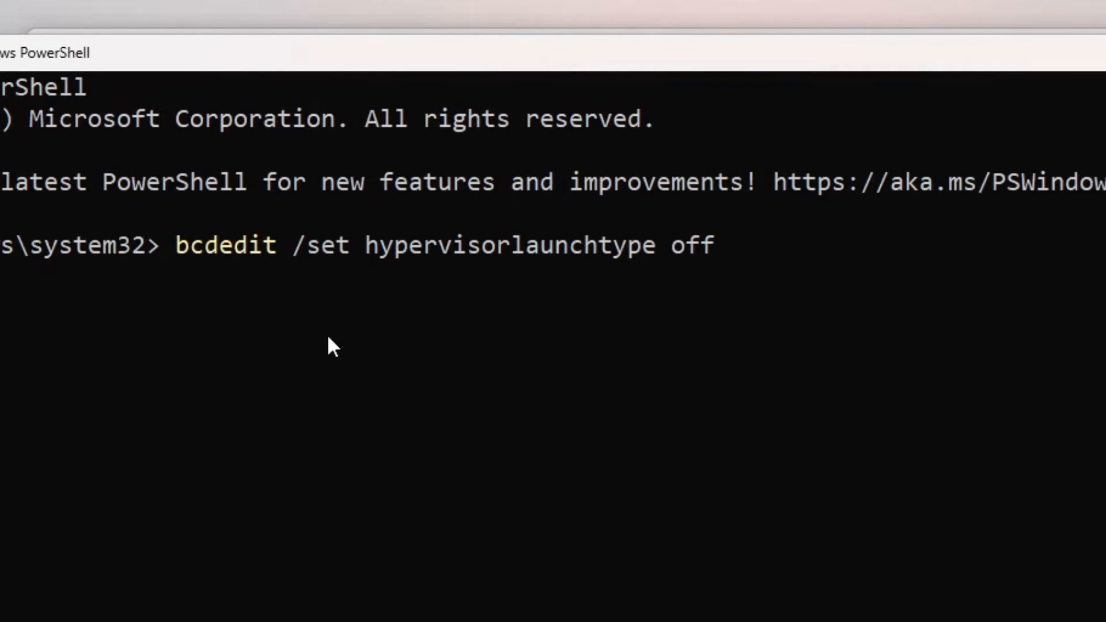
key("Return")
key("Return")
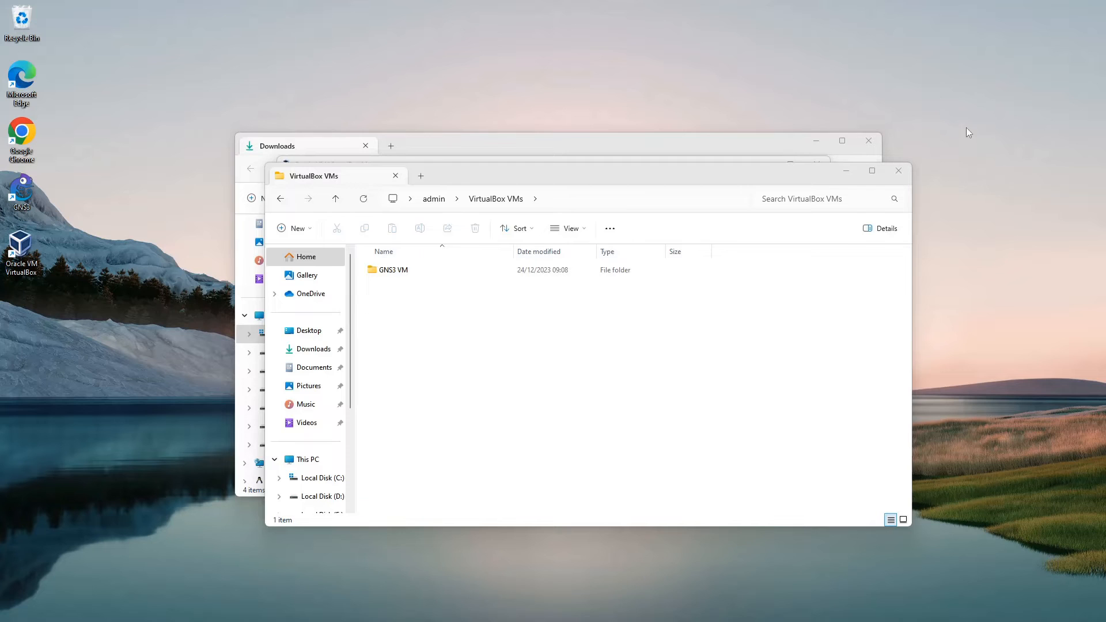
Step: Review the Hyper-V and virtualization entries in Windows Features and cancel without changing anything
key("super")
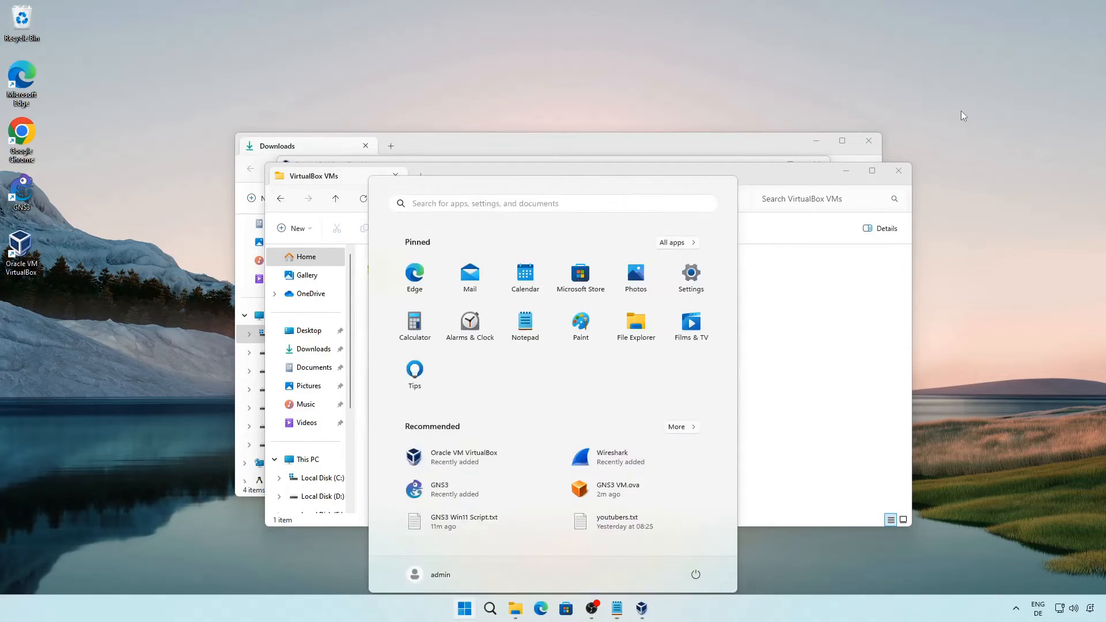
type("feat")
key("Return")
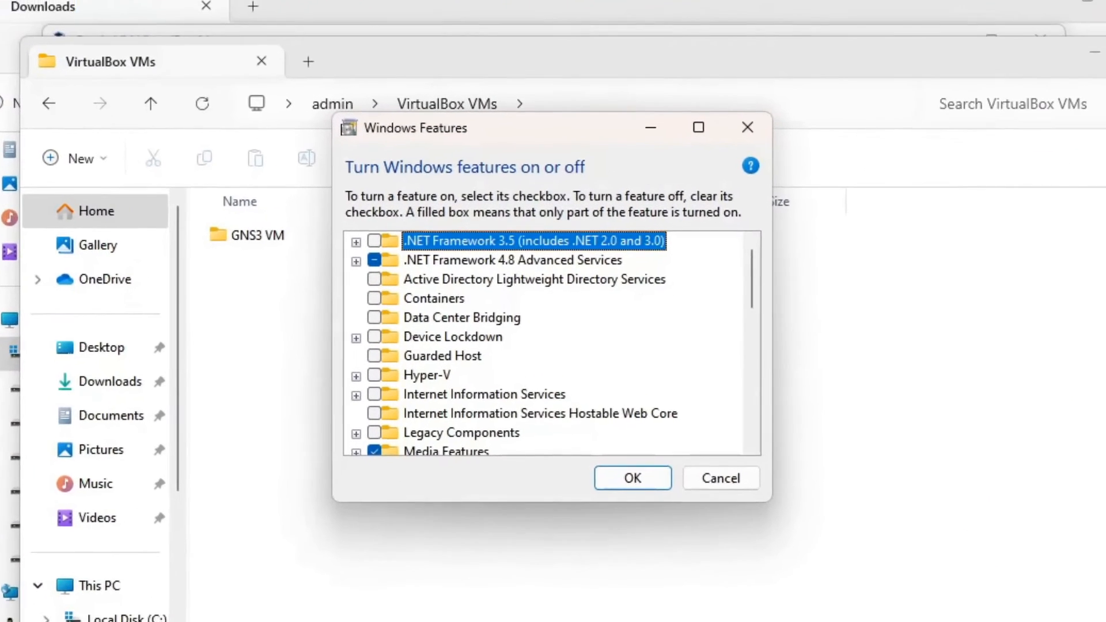
scroll(544, 380, "down", 4)
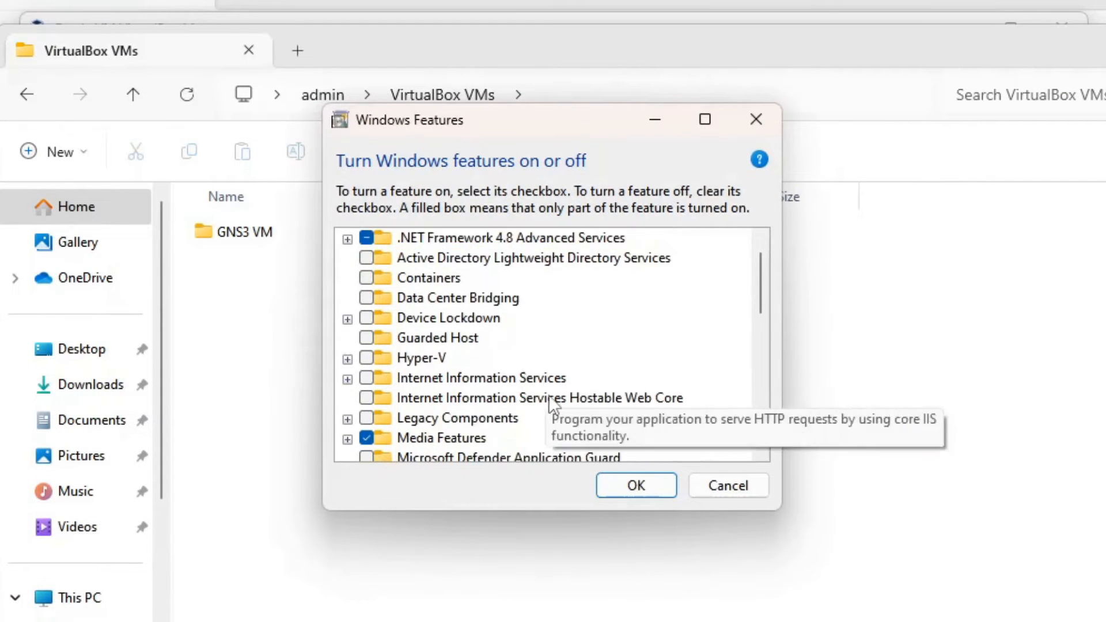
scroll(545, 364, "down", 3)
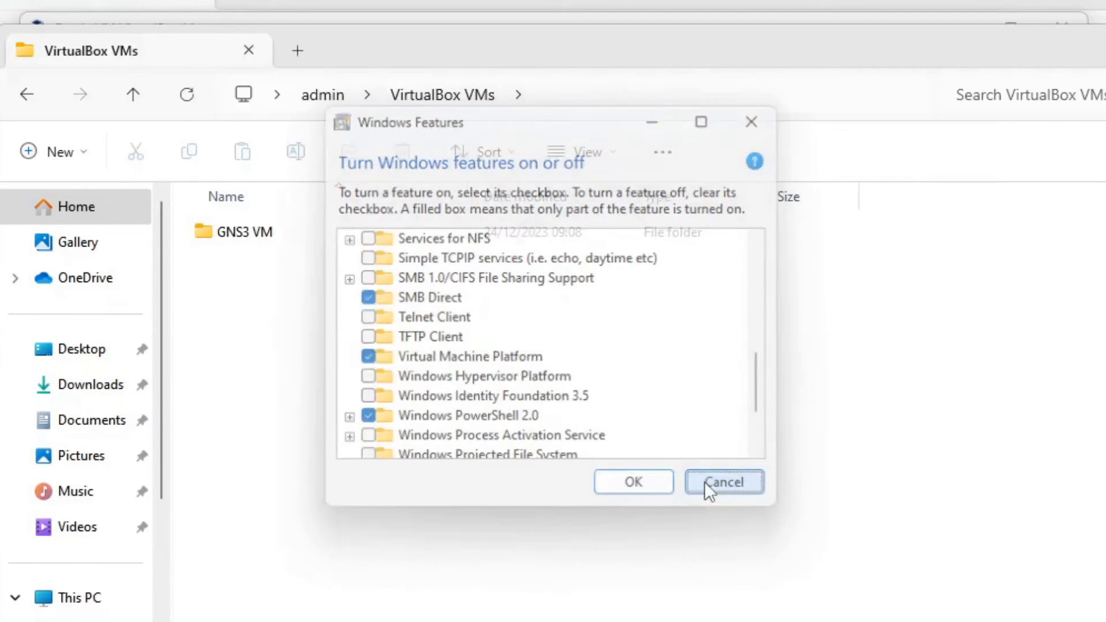
left_click(704, 482)
Step: Restart the computer
key("super")
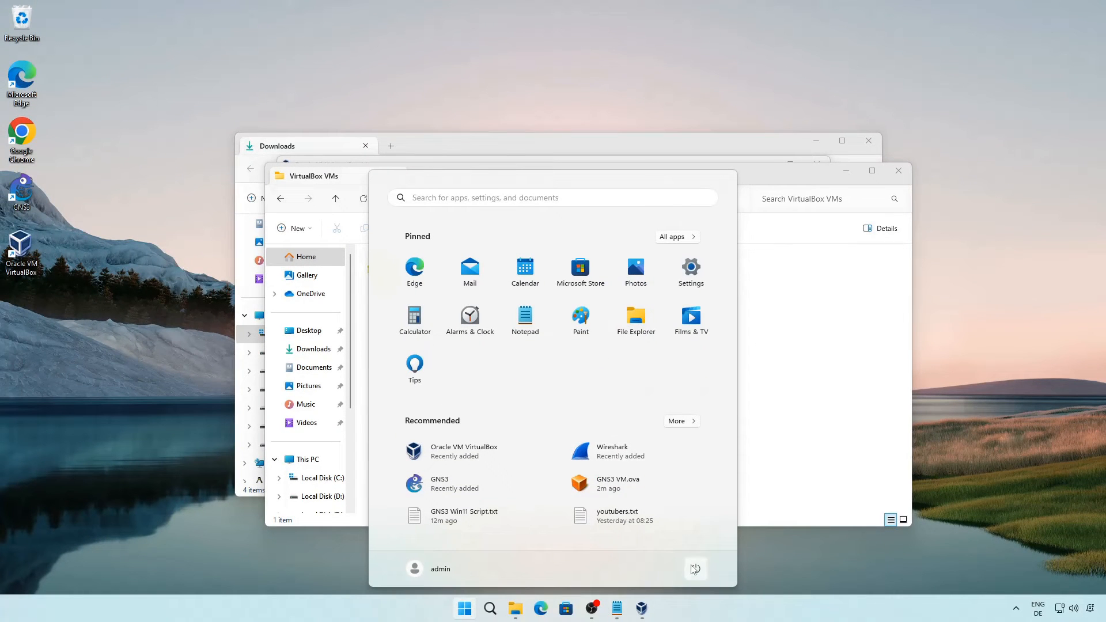
left_click(696, 568)
left_click(599, 602)
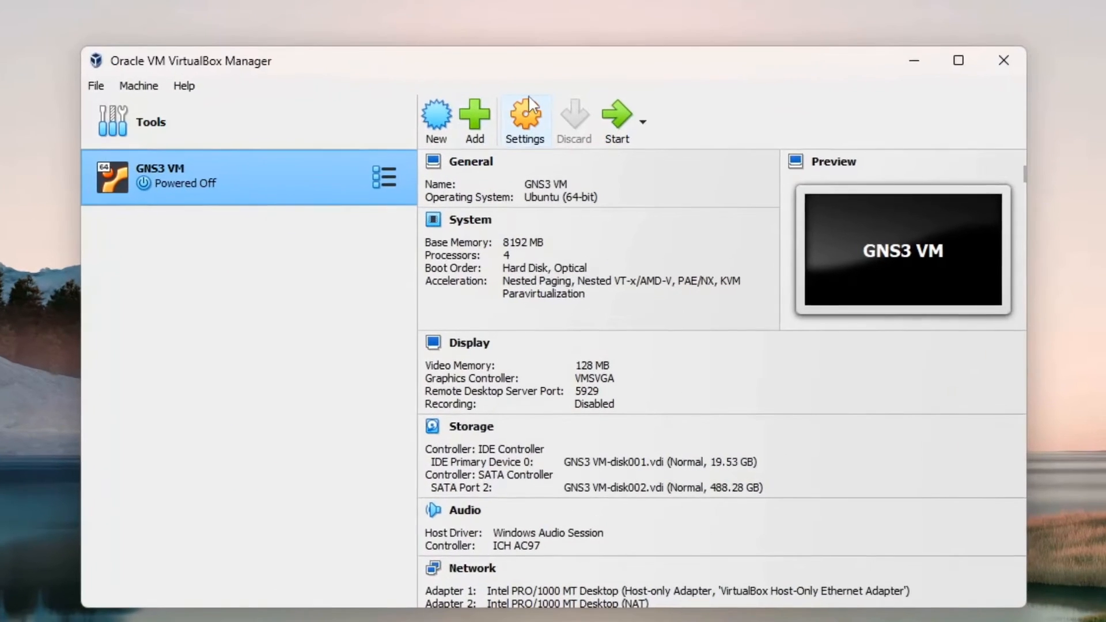
Step: Check the Enable Nested VT-x/AMD-V option in the GNS3 VM's processor settings, accept the settings, and start the VM
left_click(536, 196)
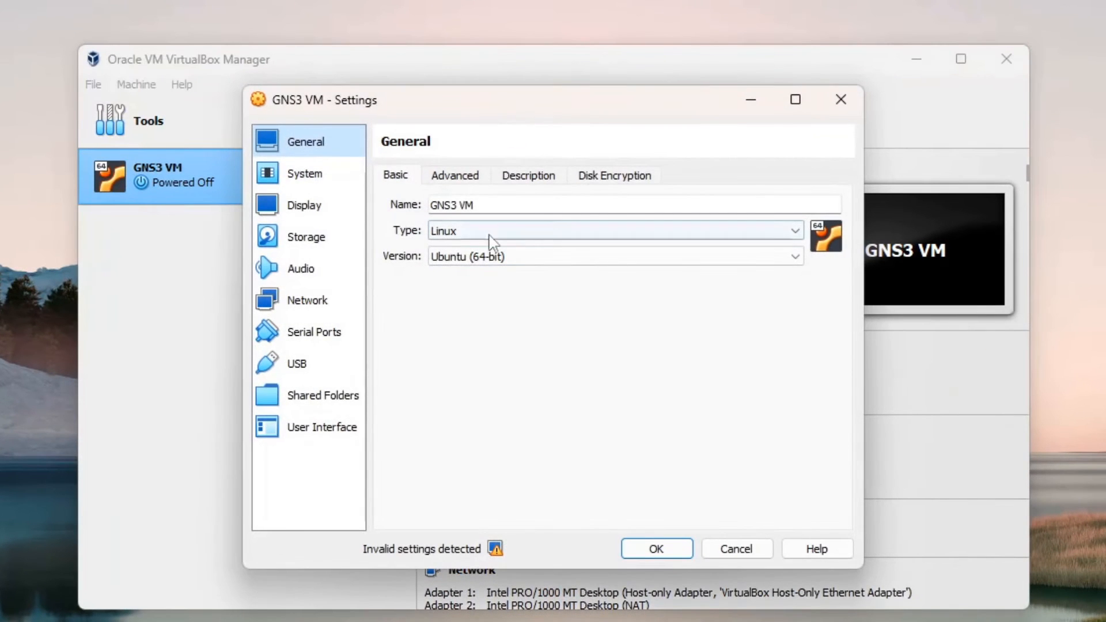
left_click(331, 178)
left_click(495, 177)
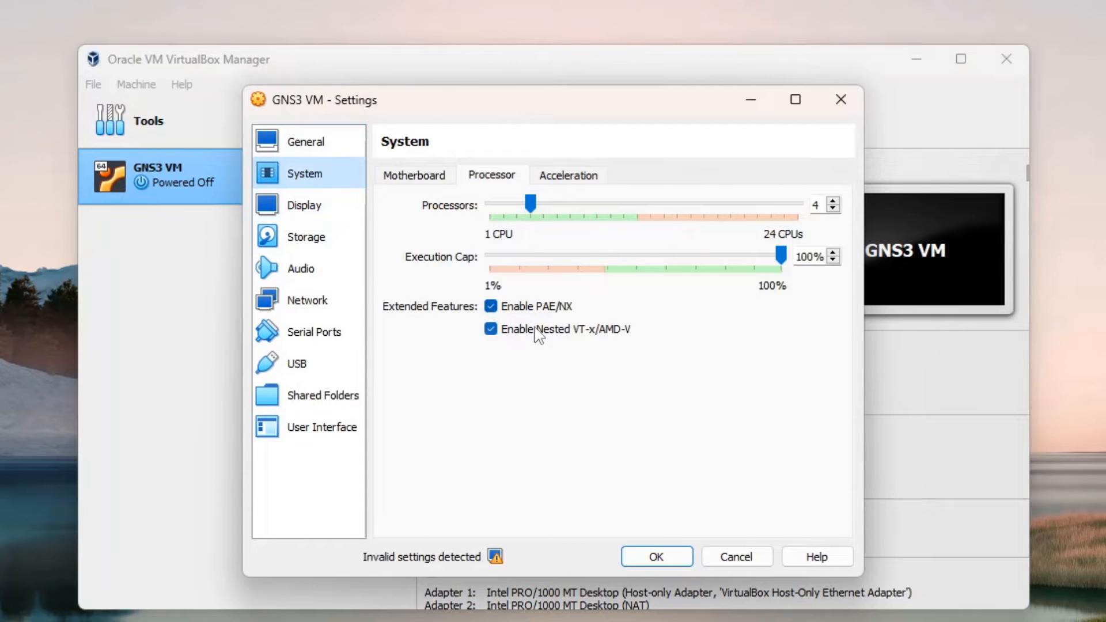
left_click(660, 557)
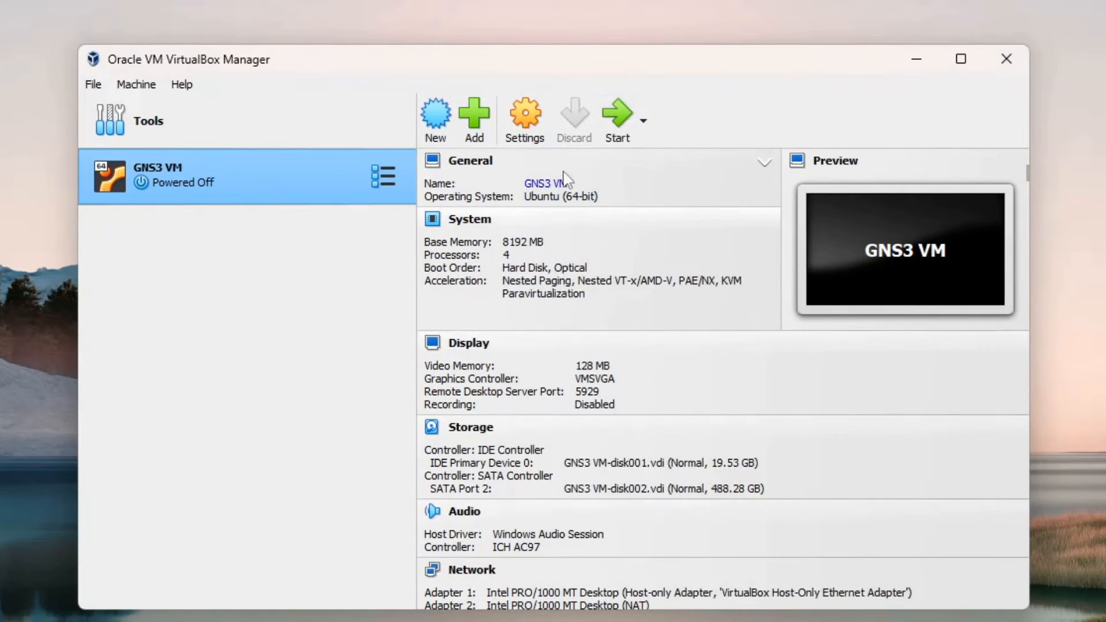
left_click(617, 115)
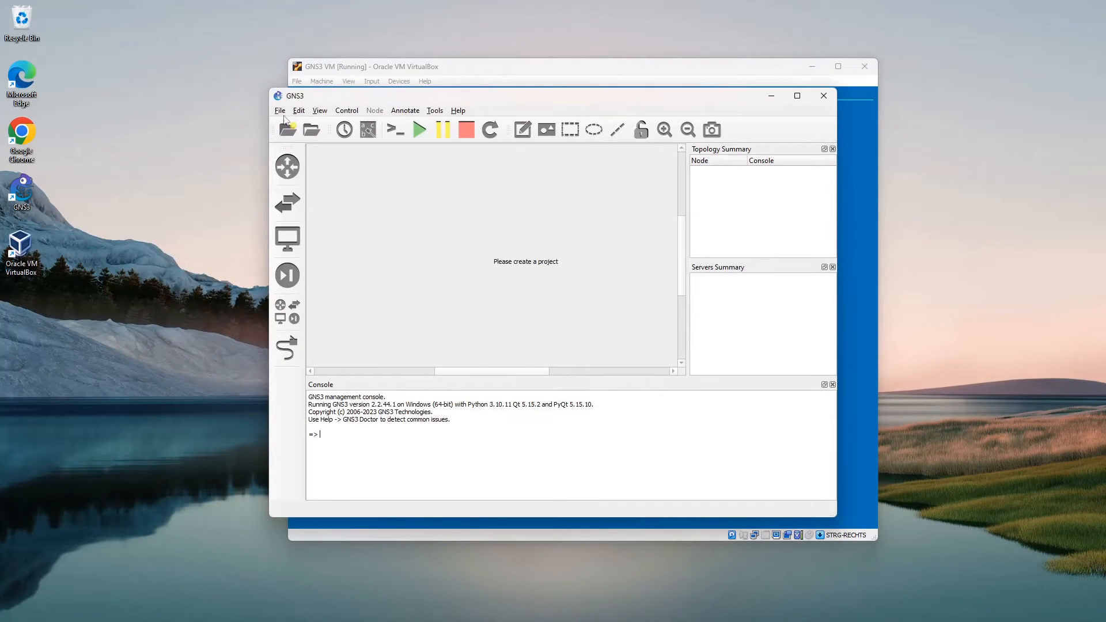
left_click(279, 111)
left_click(280, 122)
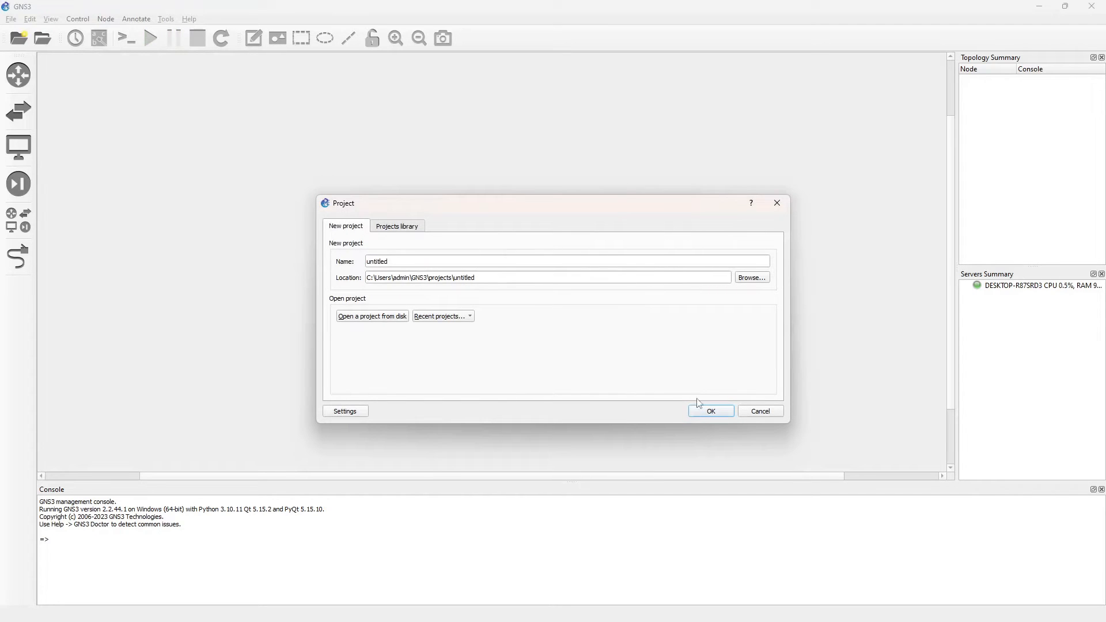
left_click(759, 412)
Step: Enable the GNS3 VM in the GNS3 preferences and set its virtualization engine to VirtualBox
left_click(29, 19)
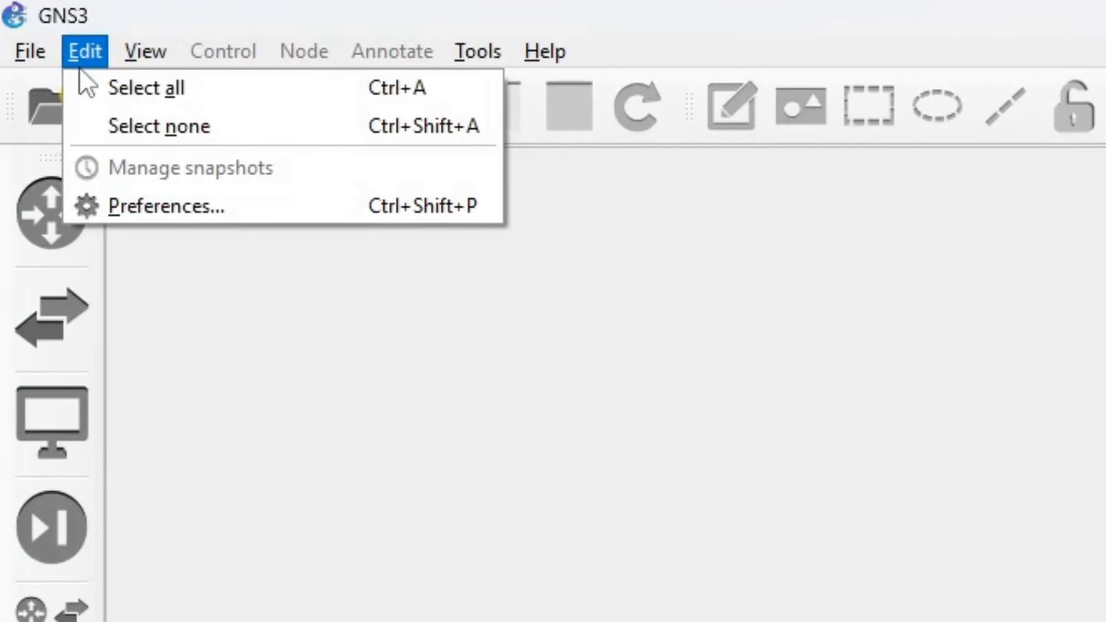
left_click(116, 204)
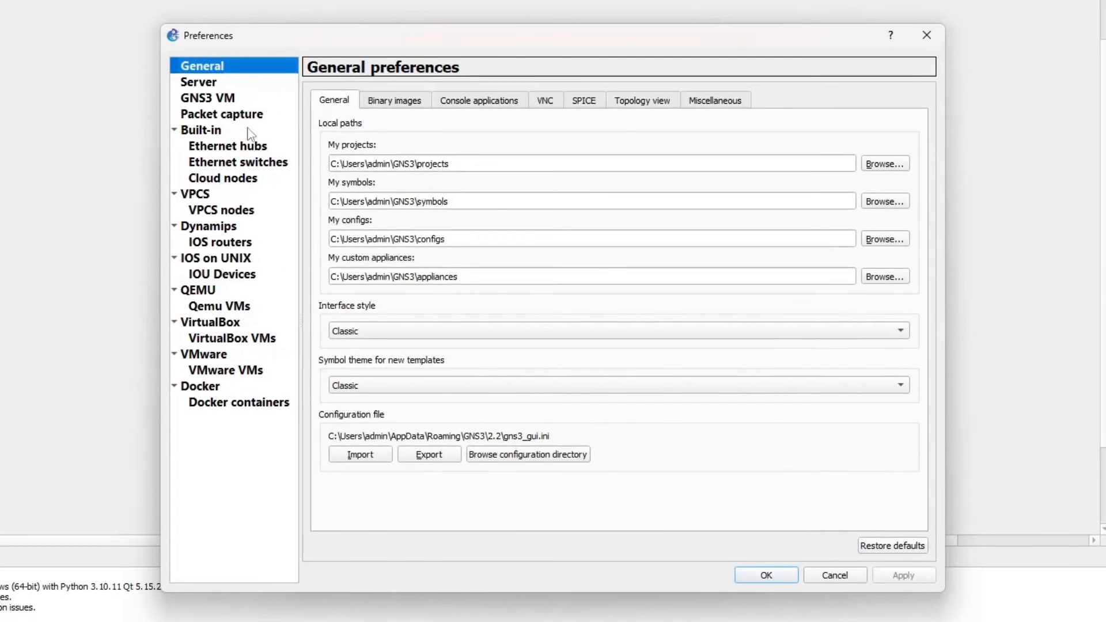
left_click(210, 99)
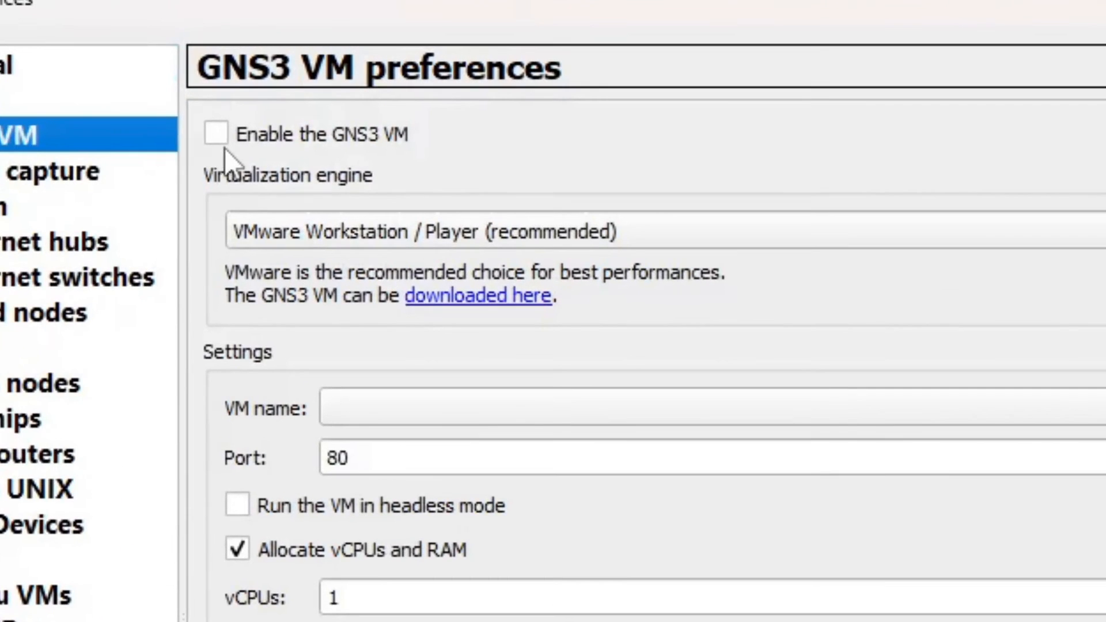
left_click(317, 97)
left_click(317, 234)
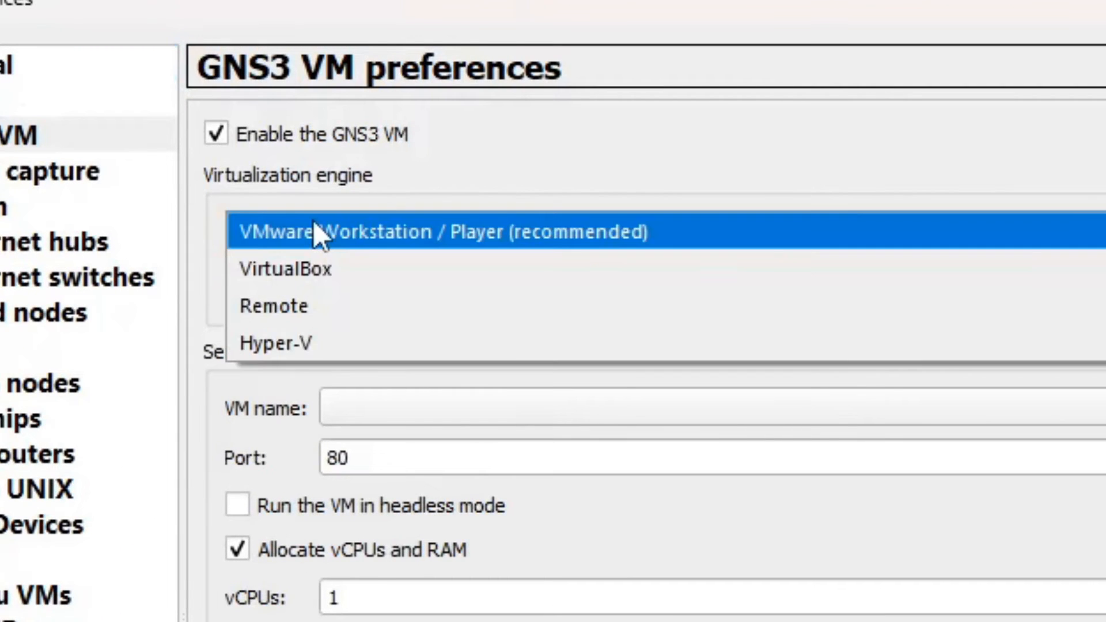
left_click(258, 271)
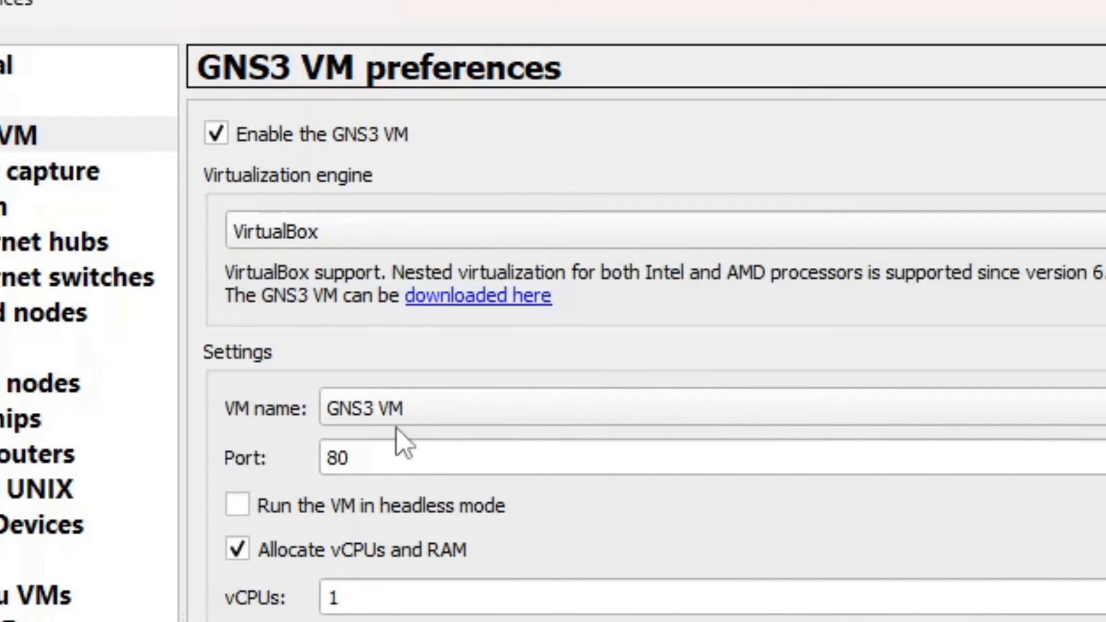
Step: Allocate 4 vCPUs and 8192 MB of RAM to the GNS3 VM, then apply and accept the preferences
left_click(375, 596)
left_click_drag(375, 597, 285, 605)
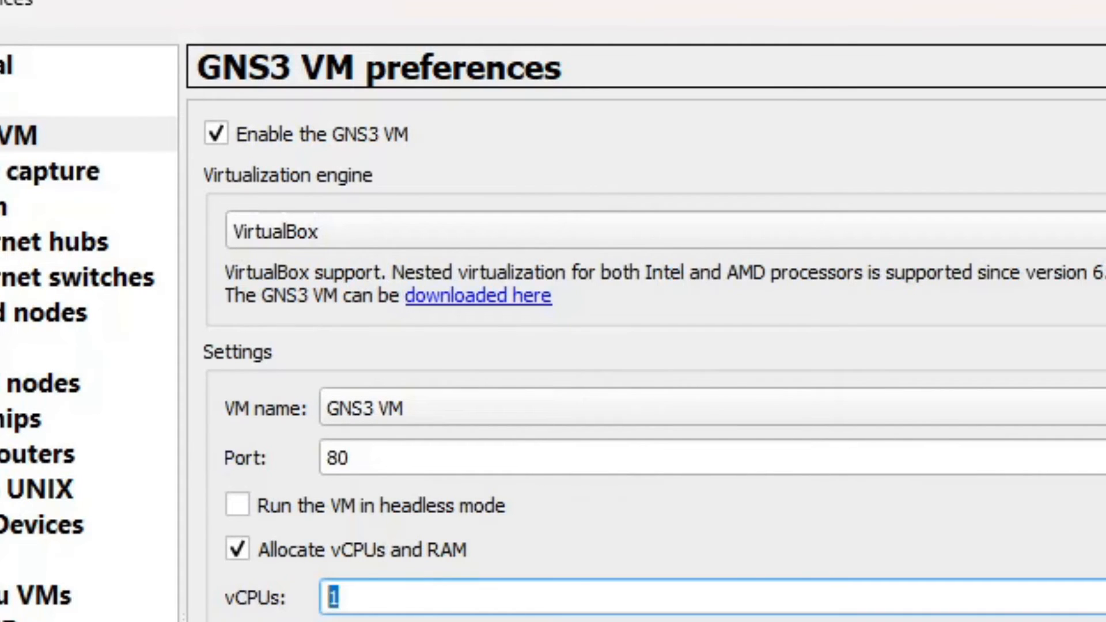
type("4")
left_click(353, 417)
left_click_drag(353, 418, 205, 377)
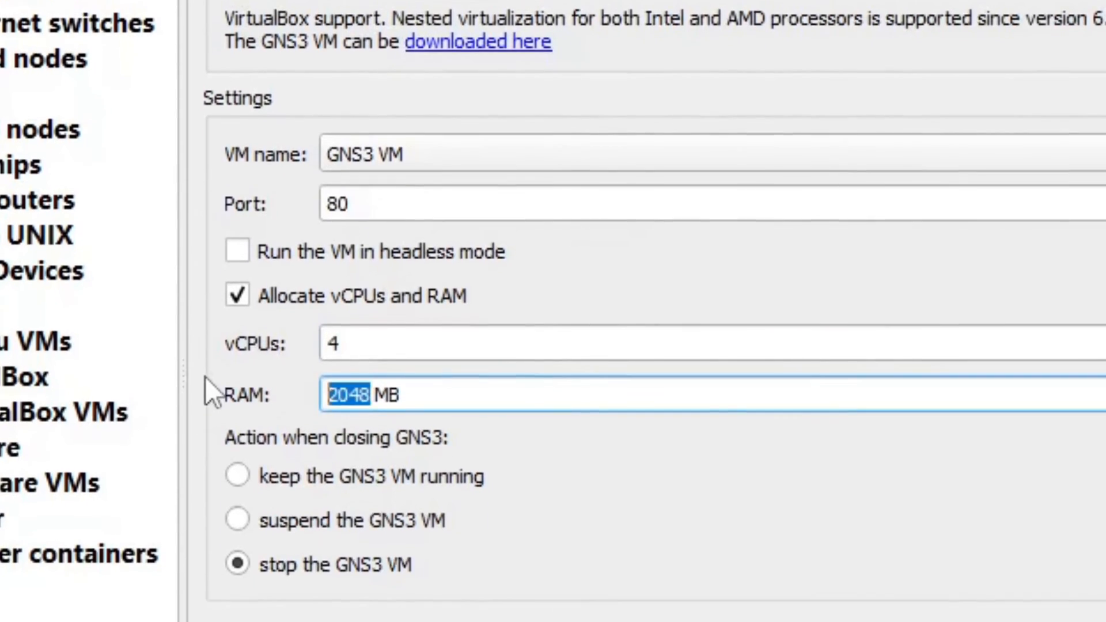
type("8192")
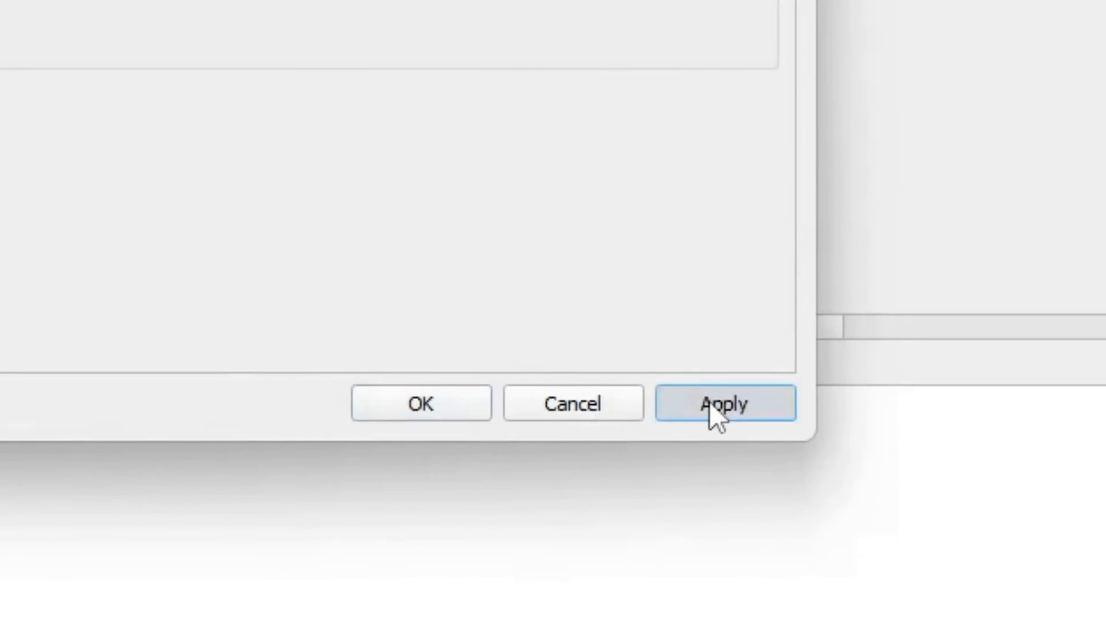
left_click(710, 402)
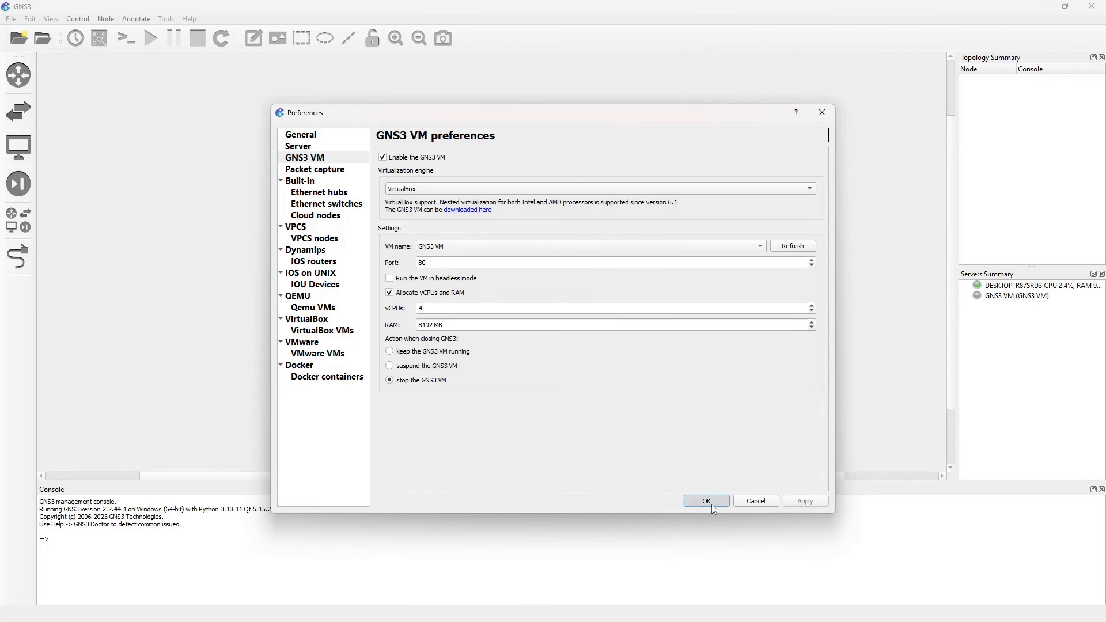
left_click(521, 437)
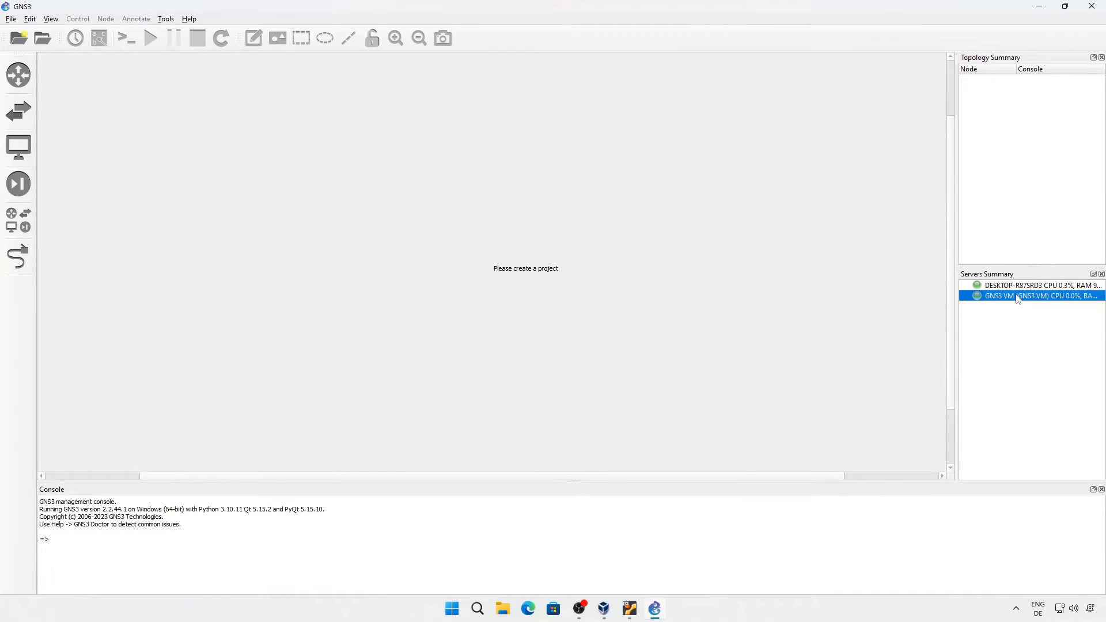
Step: Close GNS3 and launch it again from the desktop
left_click_drag(728, 5, 620, 1)
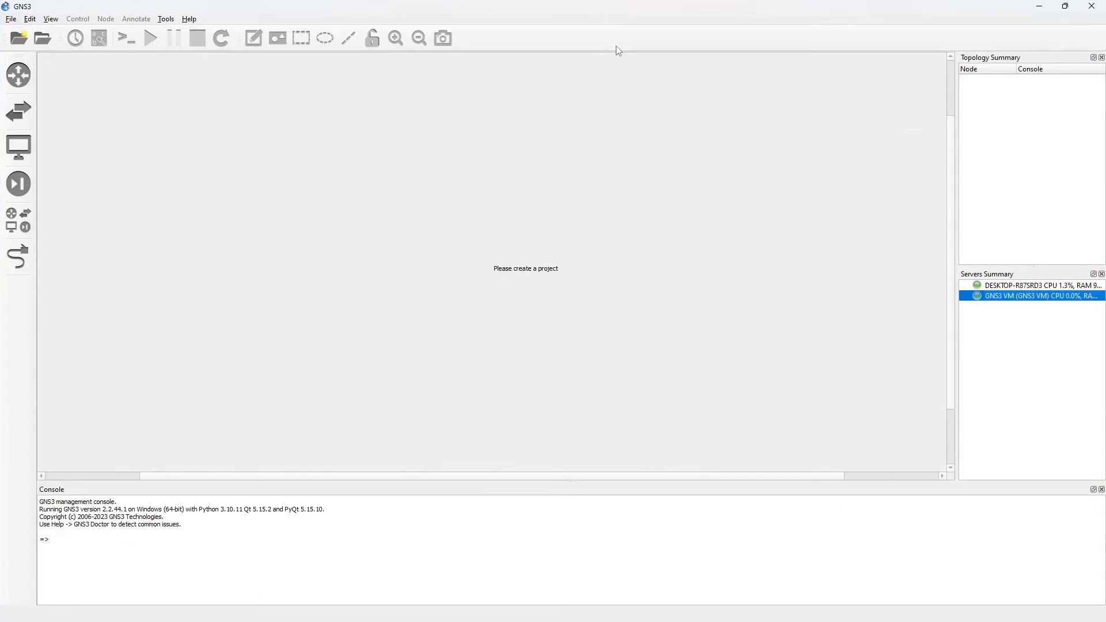
left_click(1092, 5)
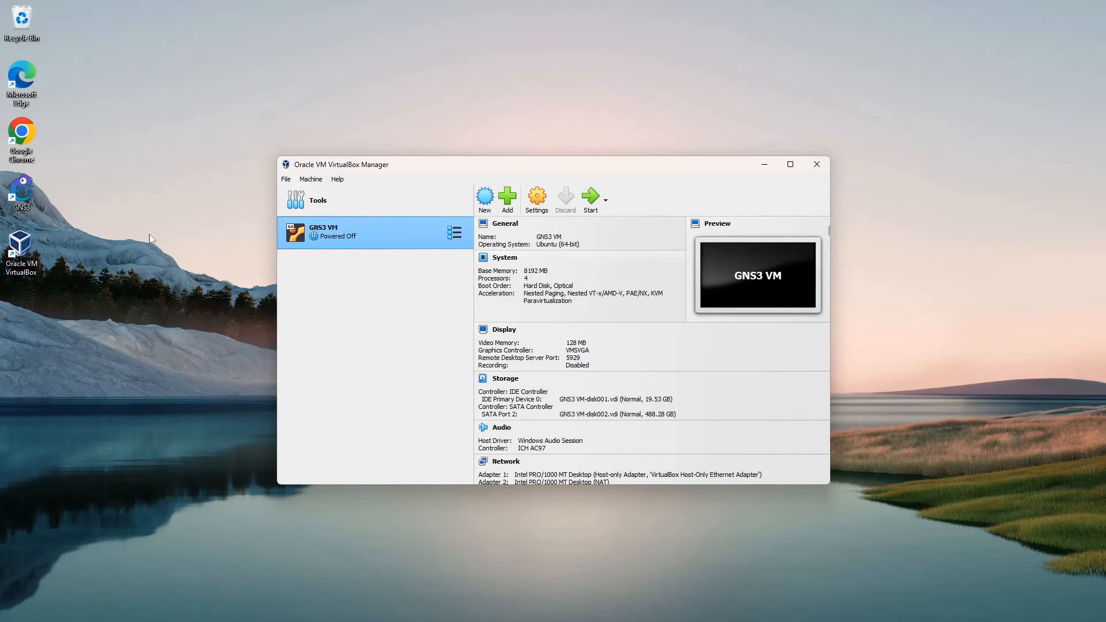
double_click(34, 187)
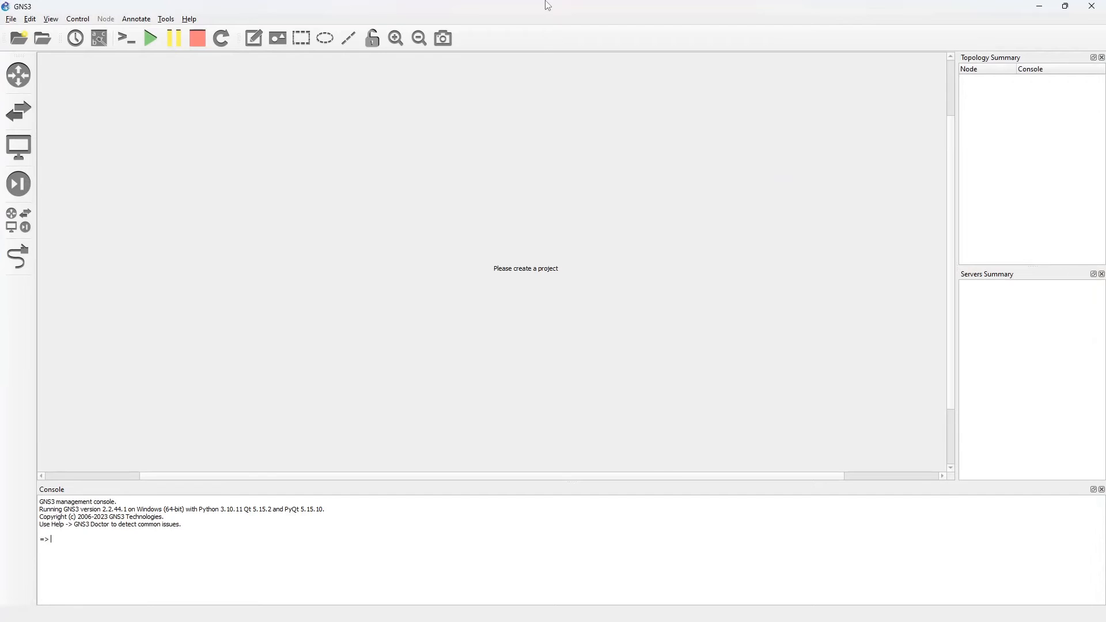
Step: Arrange the GNS3 and VirtualBox Manager windows side by side and move the Project dialog aside
left_click_drag(548, 5, 791, 107)
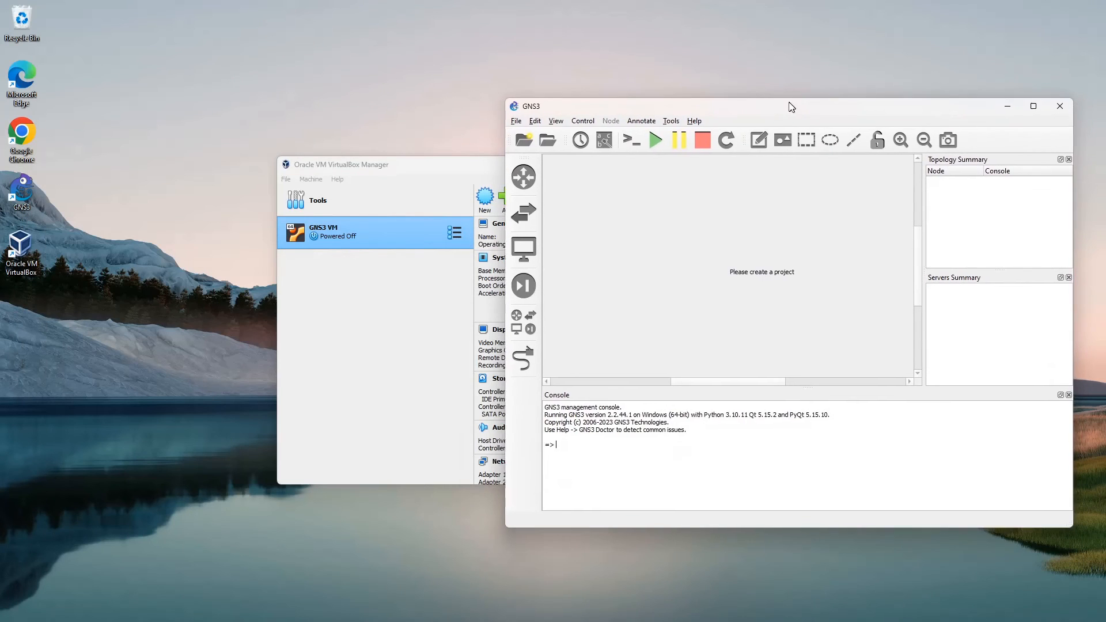
left_click_drag(403, 164, 339, 165)
left_click_drag(340, 165, 194, 144)
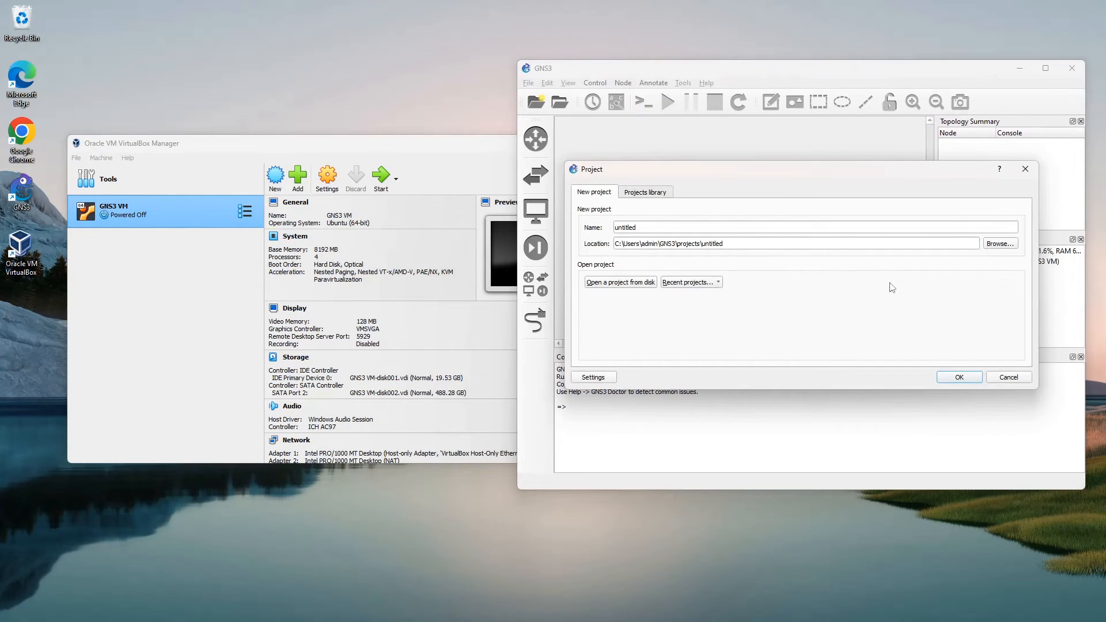
left_click_drag(795, 169, 675, 149)
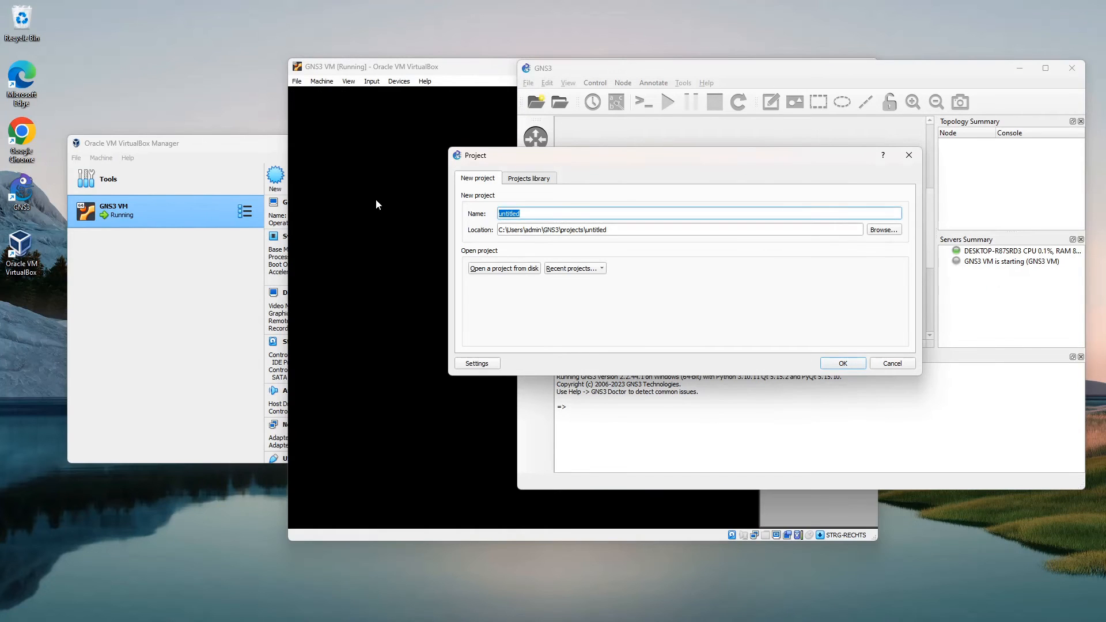
Step: Create a new project named MyFirstProject and maximize the GNS3 window
type("MyFirst")
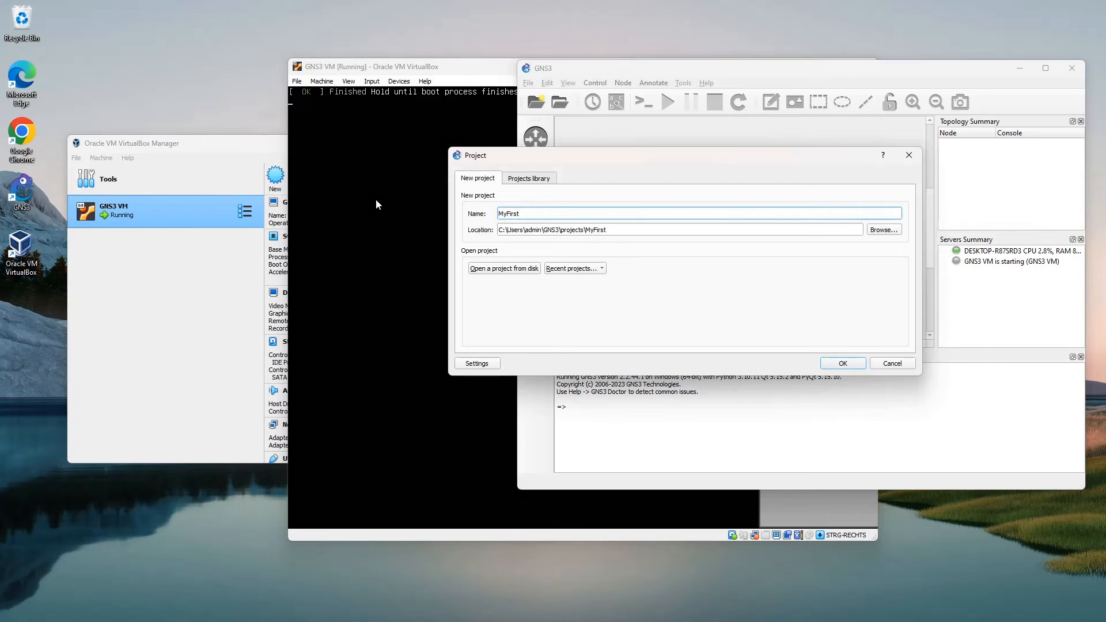
type("Project")
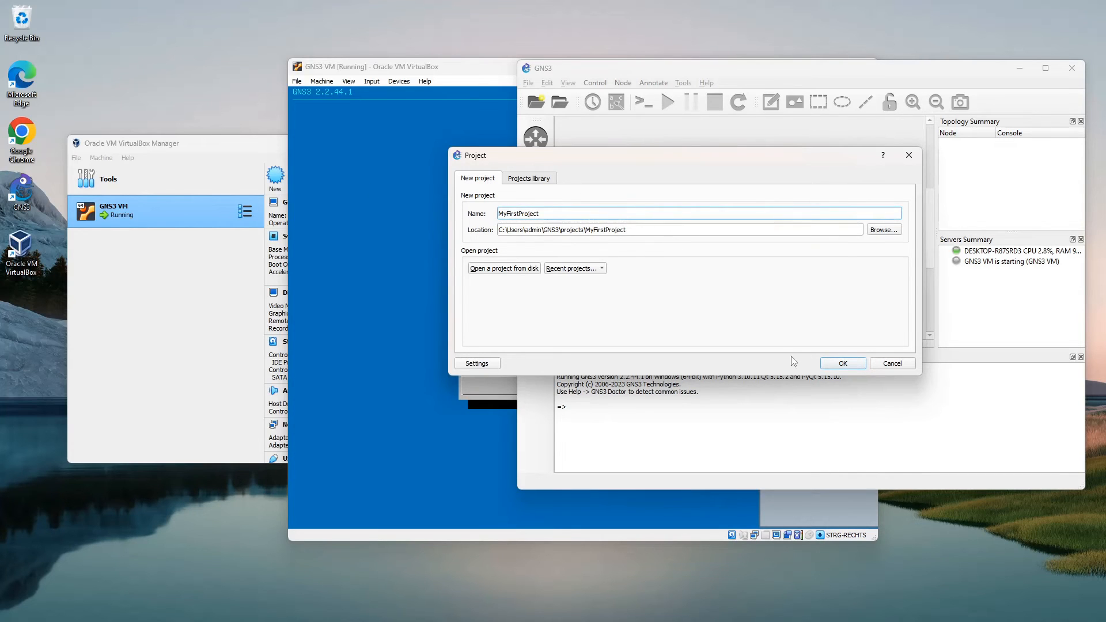
left_click(843, 364)
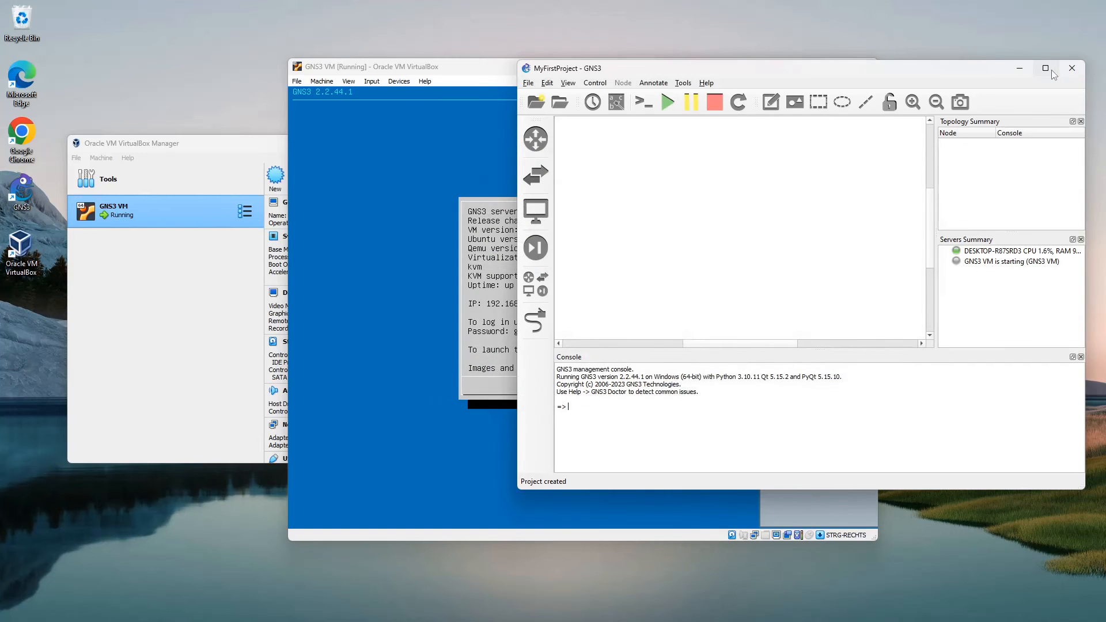
left_click(1052, 74)
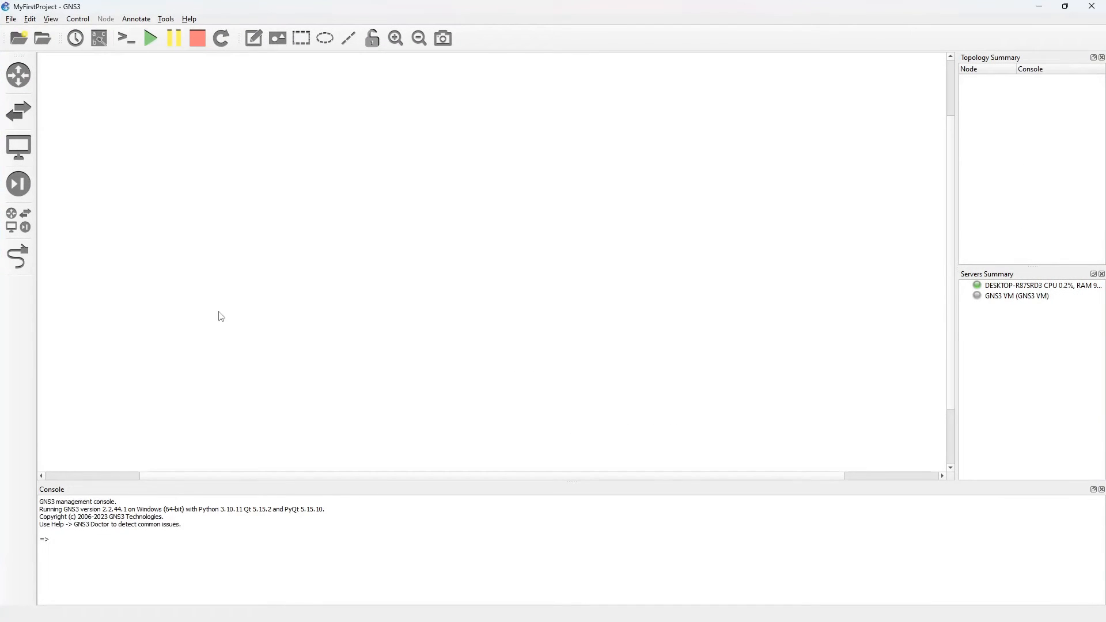
Step: Add a VPCS end device to the workspace and run it on the GNS3 VM server
left_click(19, 147)
left_click(1014, 298)
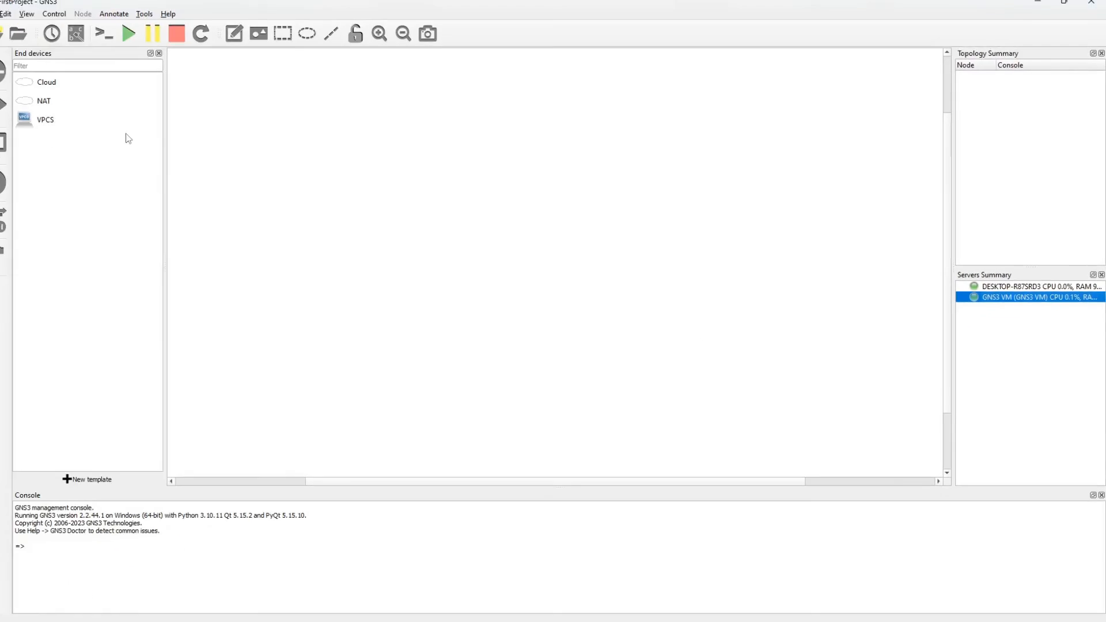
left_click_drag(54, 125, 375, 187)
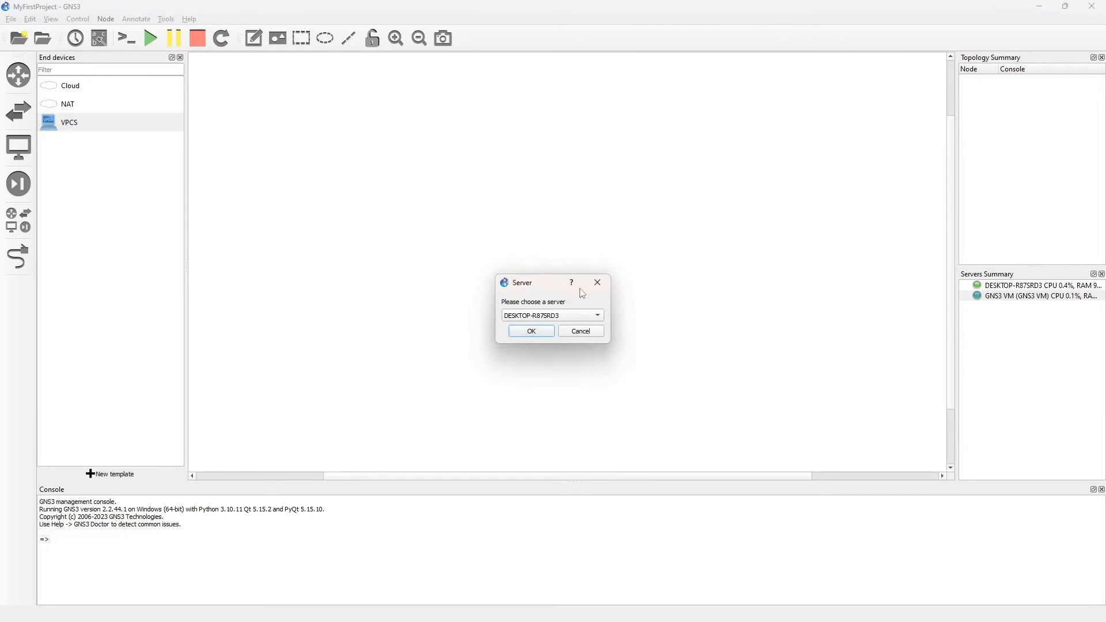
left_click(514, 320)
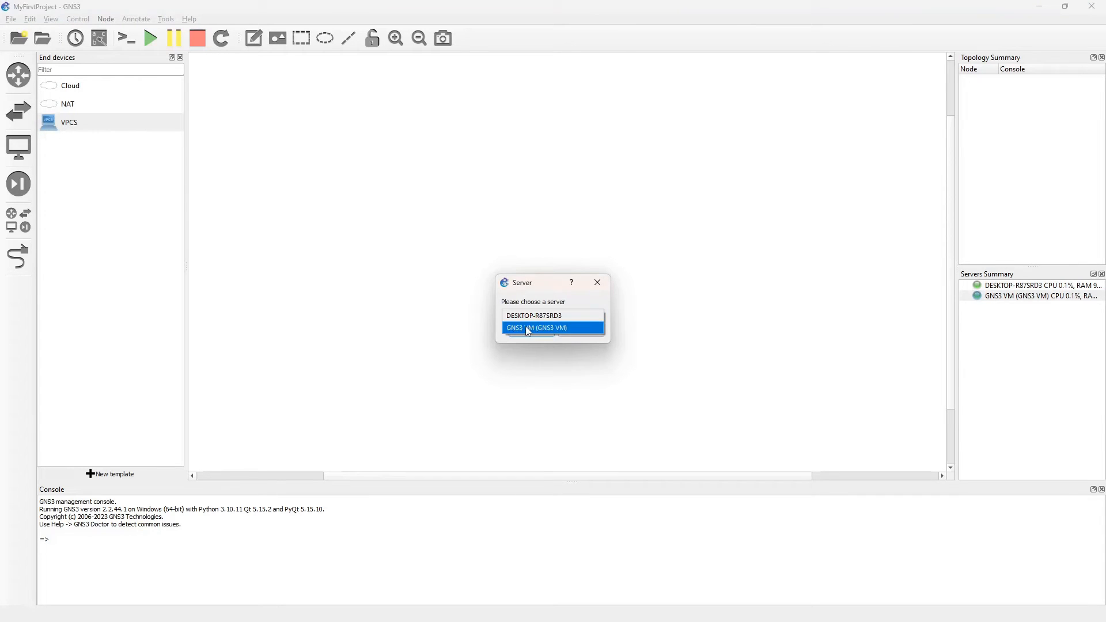
left_click(528, 328)
left_click(531, 329)
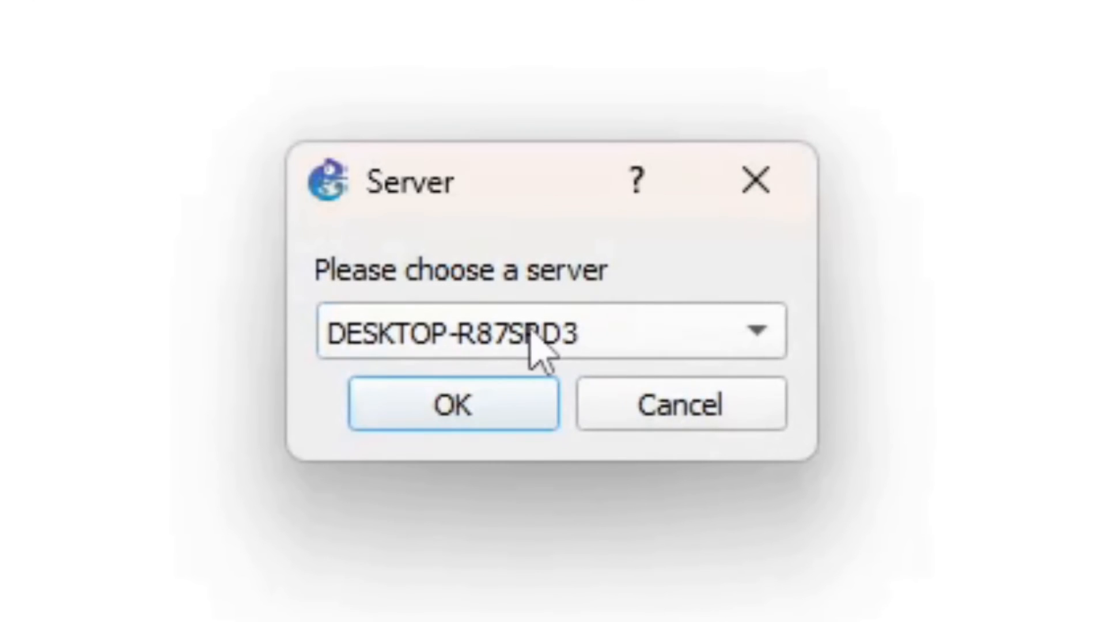
Step: Add a second VPCS on the GNS3 VM server and line it up level with PC1
left_click(528, 330)
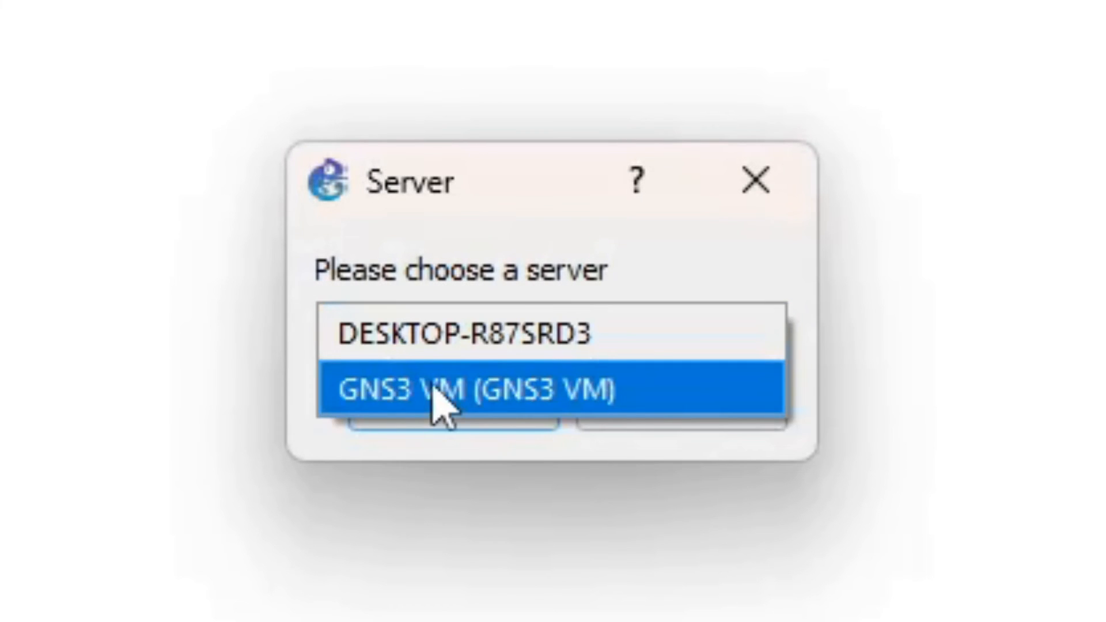
left_click(441, 398)
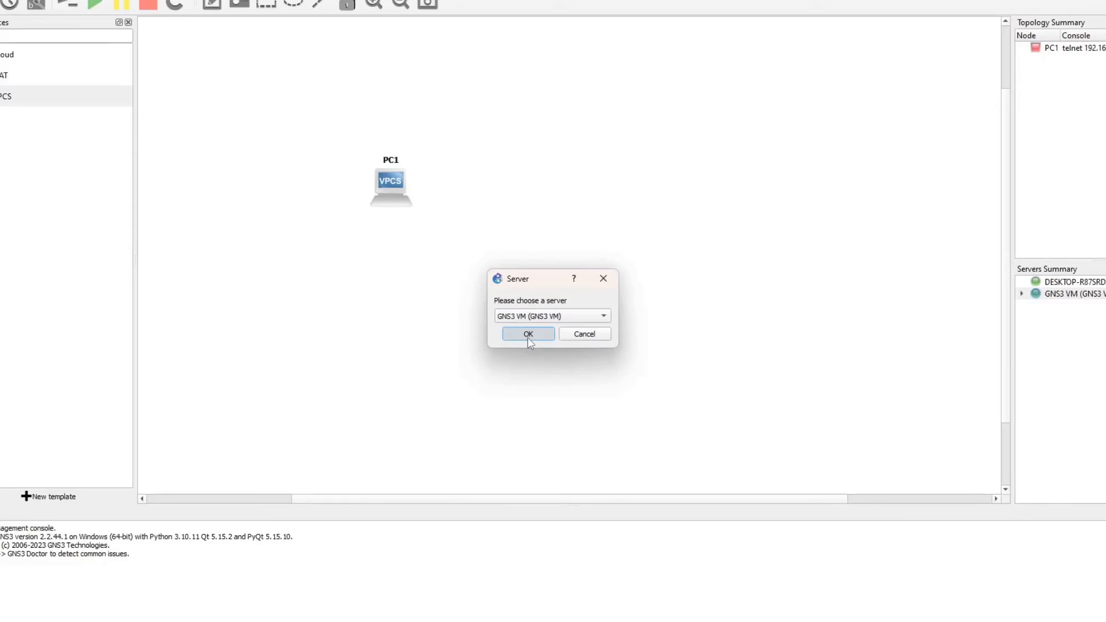
left_click(468, 425)
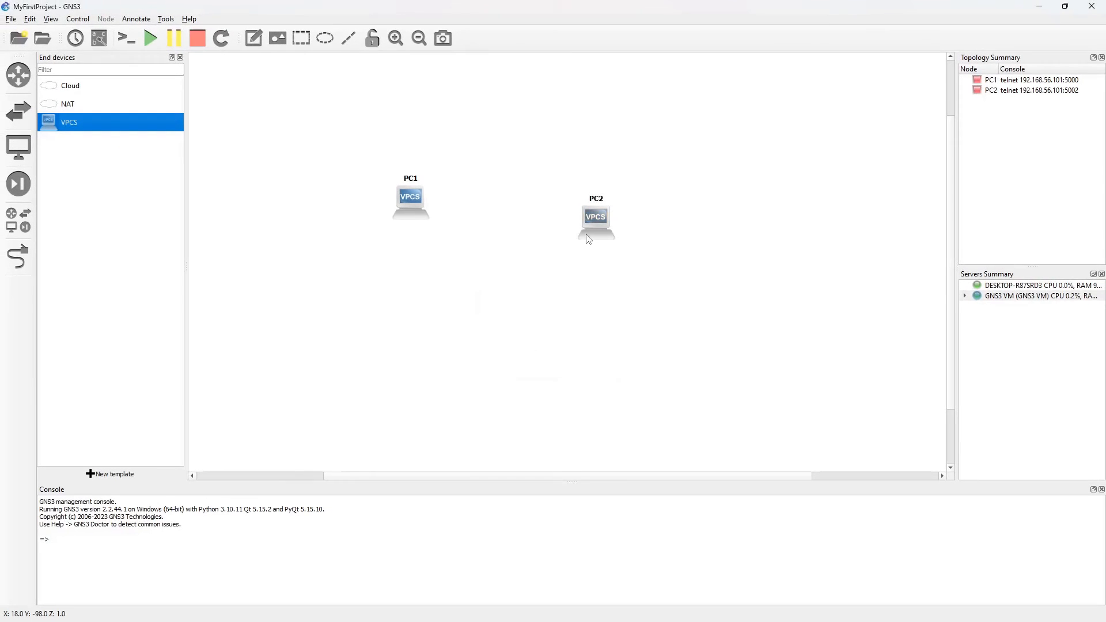
left_click_drag(588, 239, 557, 199)
Step: View PC1's configuration without changing it, and start both PC1 and PC2
double_click(417, 197)
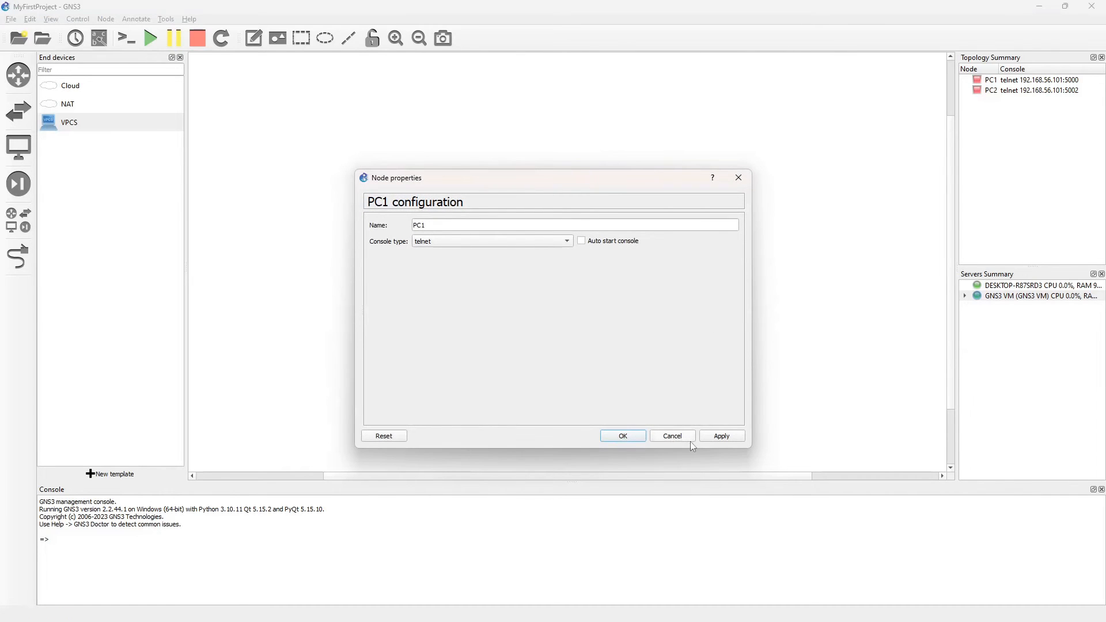
left_click(623, 436)
right_click(416, 188)
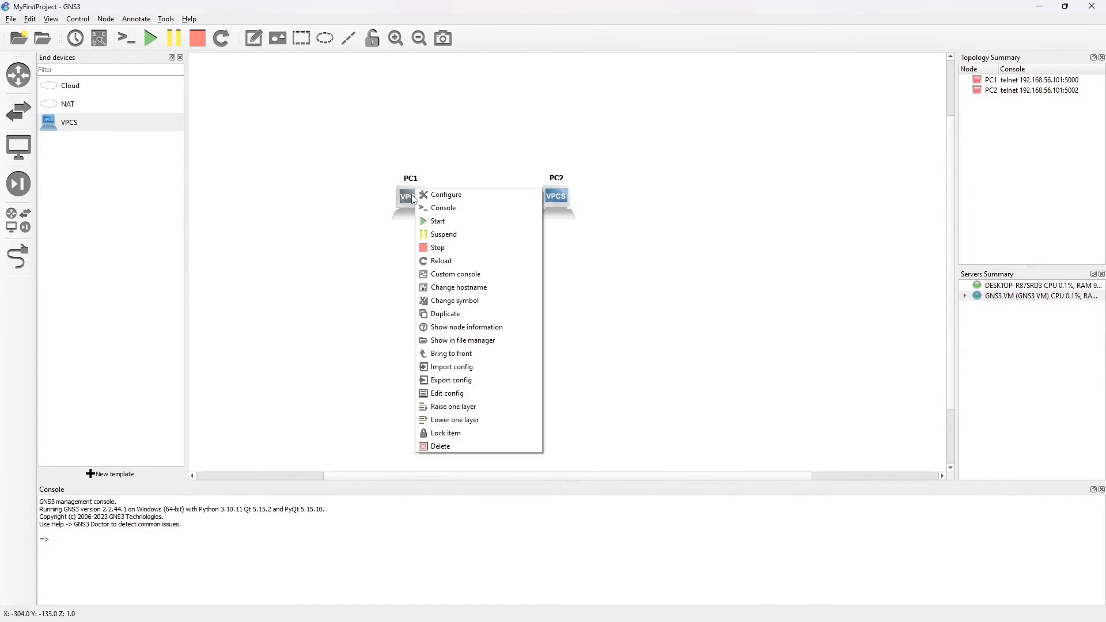
left_click(406, 199)
right_click(405, 199)
left_click(425, 230)
right_click(563, 197)
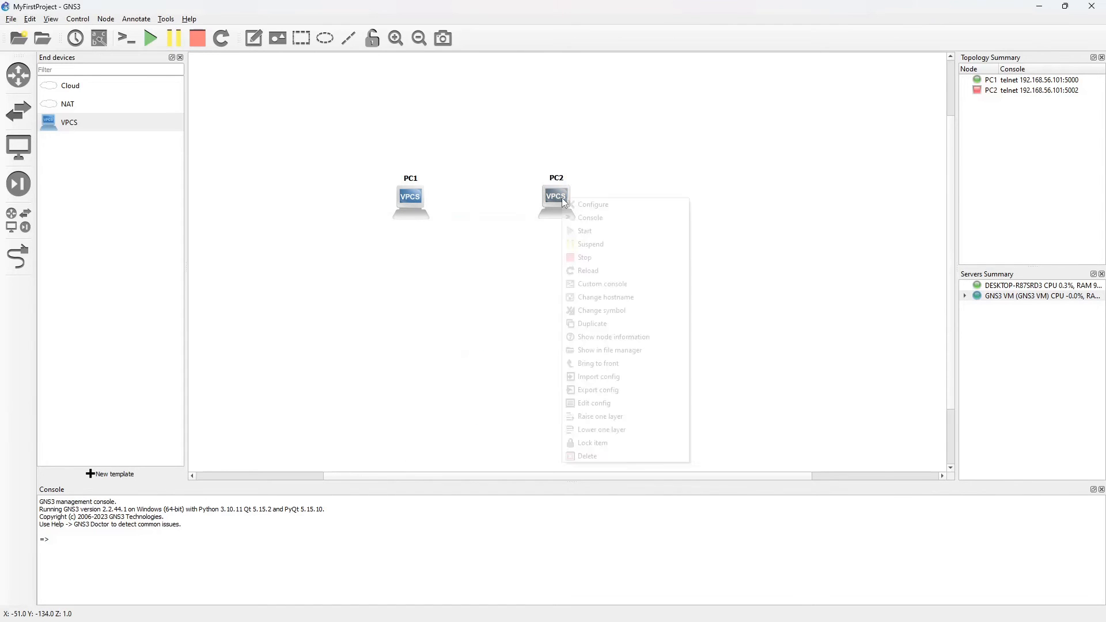
left_click(586, 234)
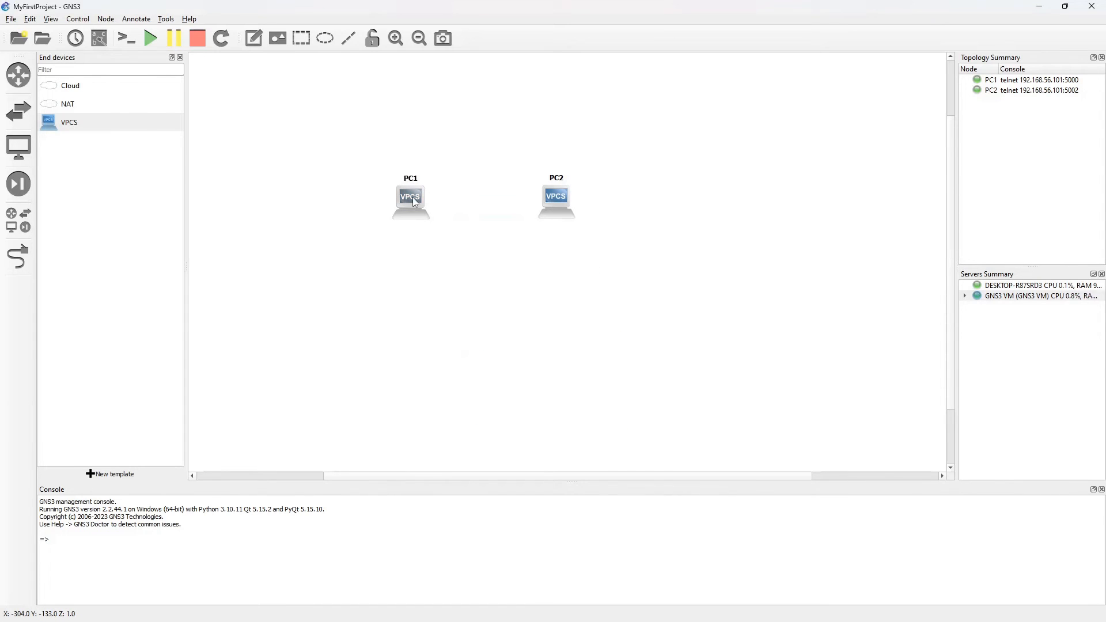
Step: Open PC1's console and assign it the IP address 192.168.56.105
double_click(416, 200)
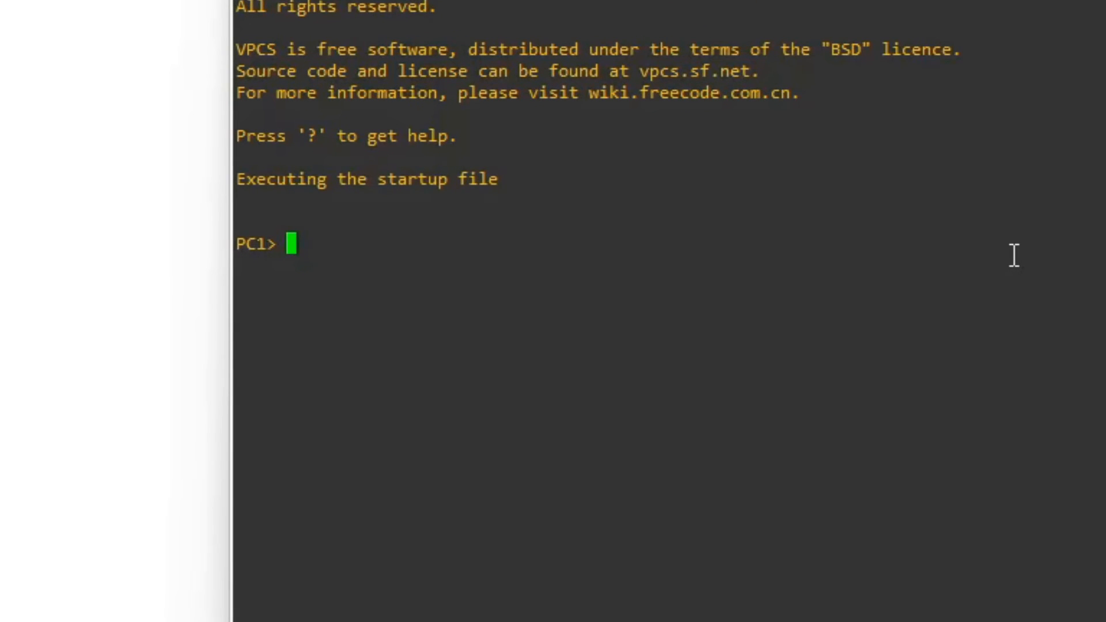
type("ip 192.168.56.105")
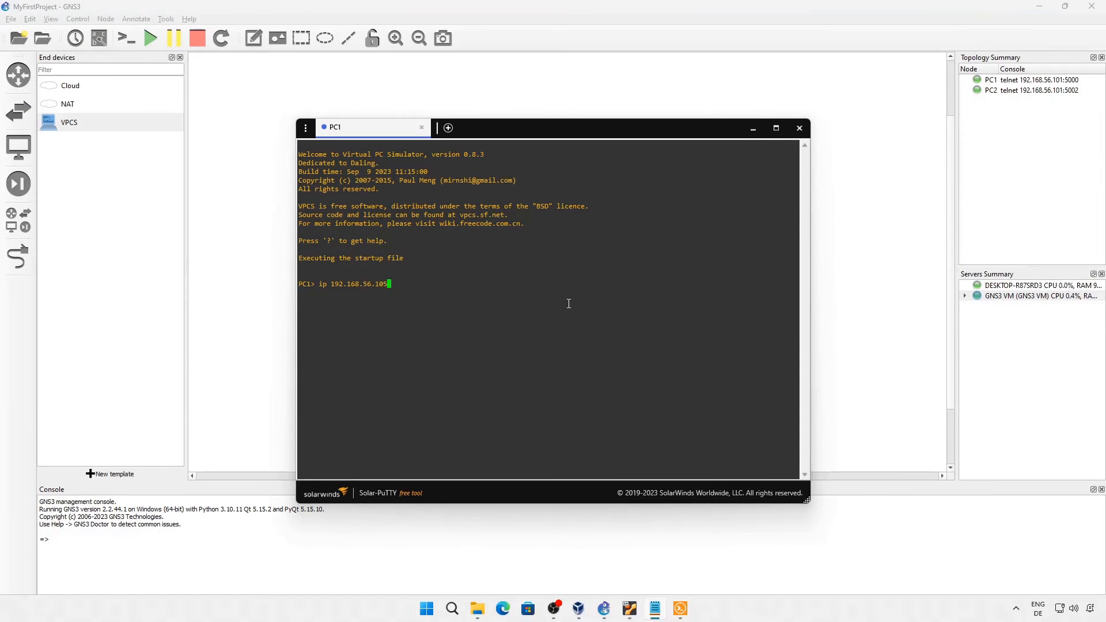
key("Return")
Step: Open PC2's console and assign it the IP address 192.168.56.110
left_click(678, 608)
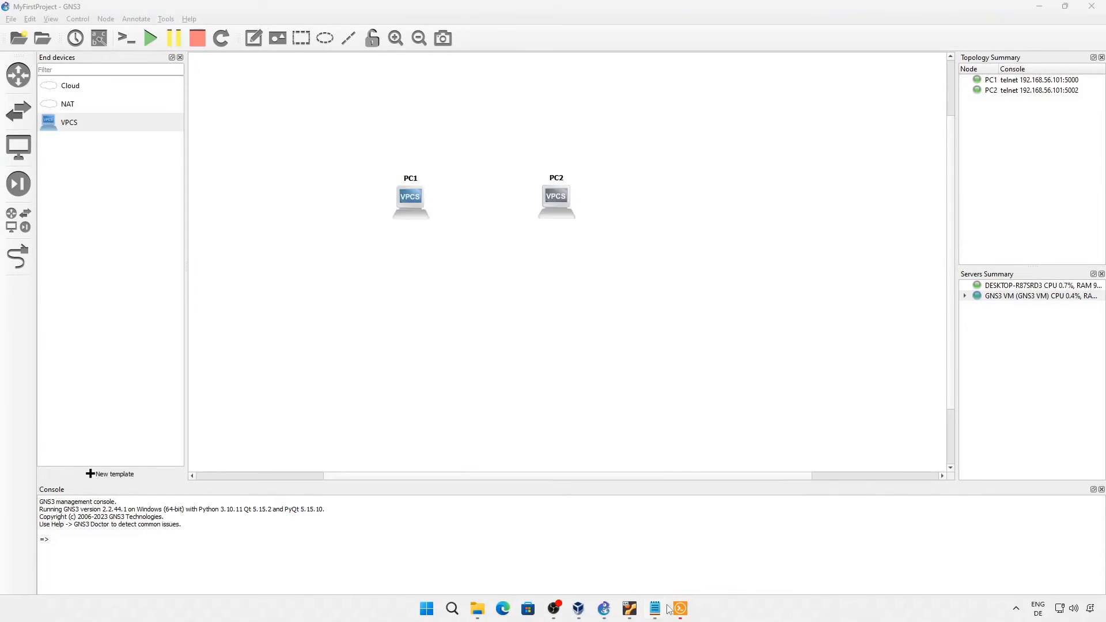
left_click(678, 609)
left_click(672, 161)
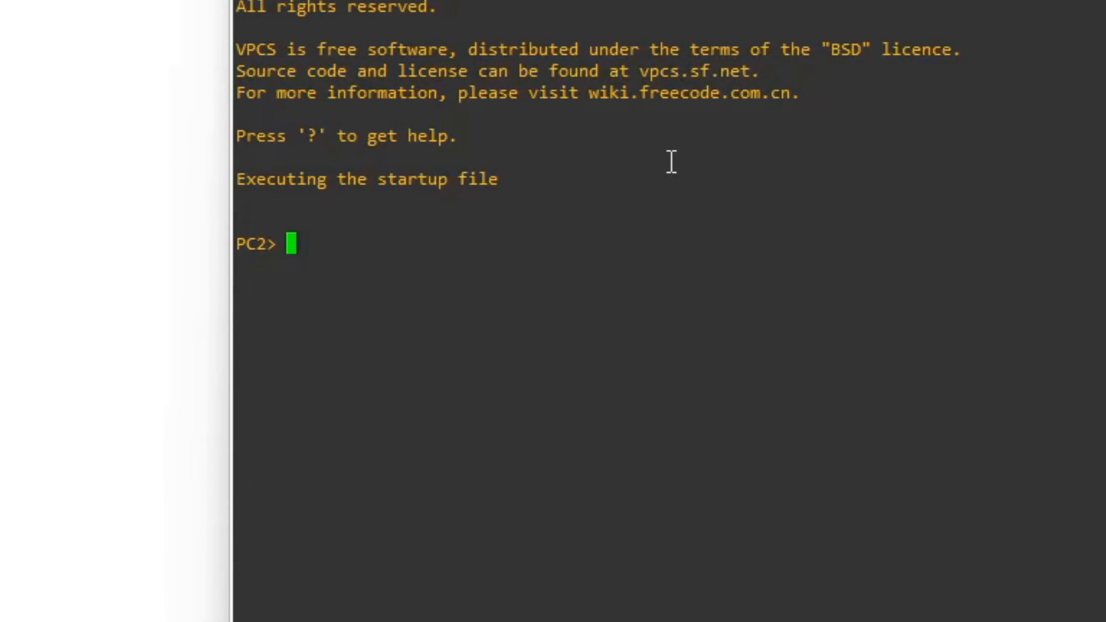
type("ip 192.168.56.105")
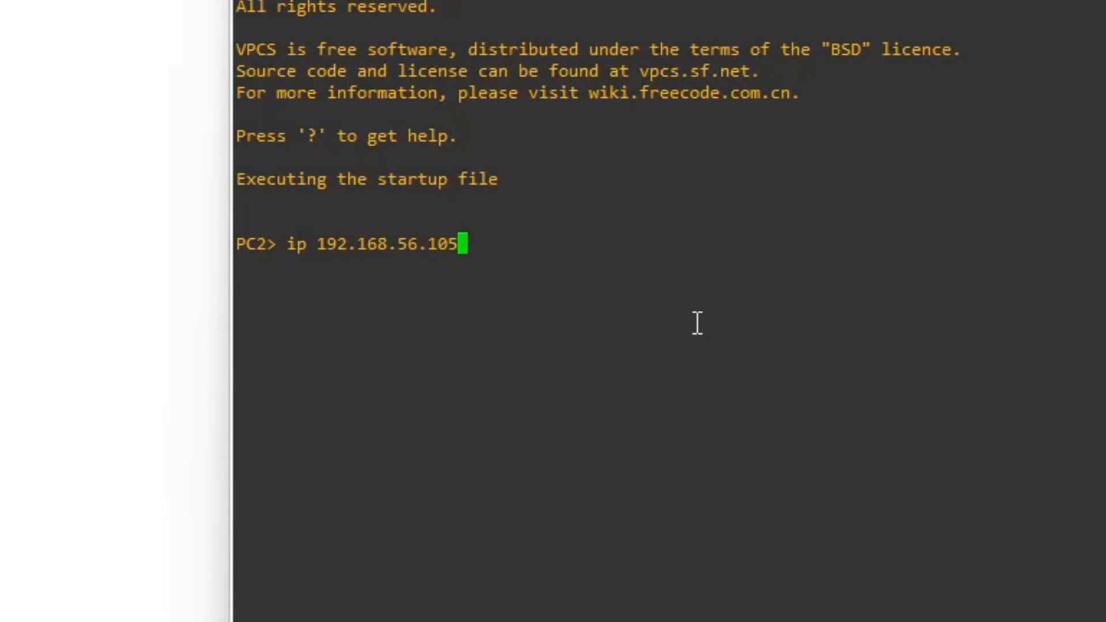
key("BackSpace")
key("BackSpace")
type("10")
key("Return")
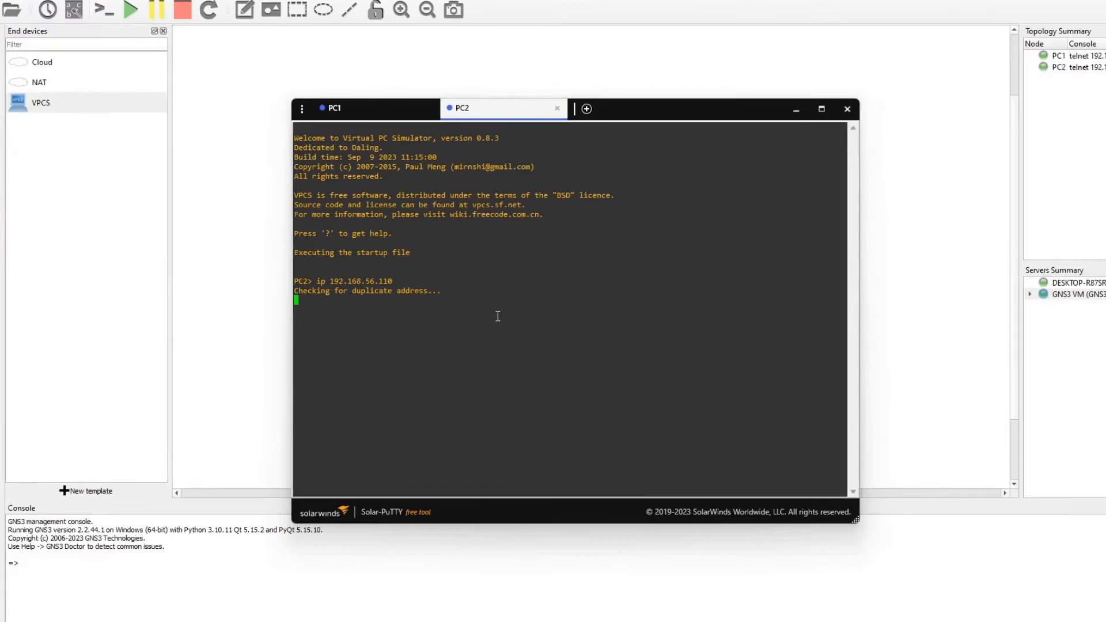
type("h")
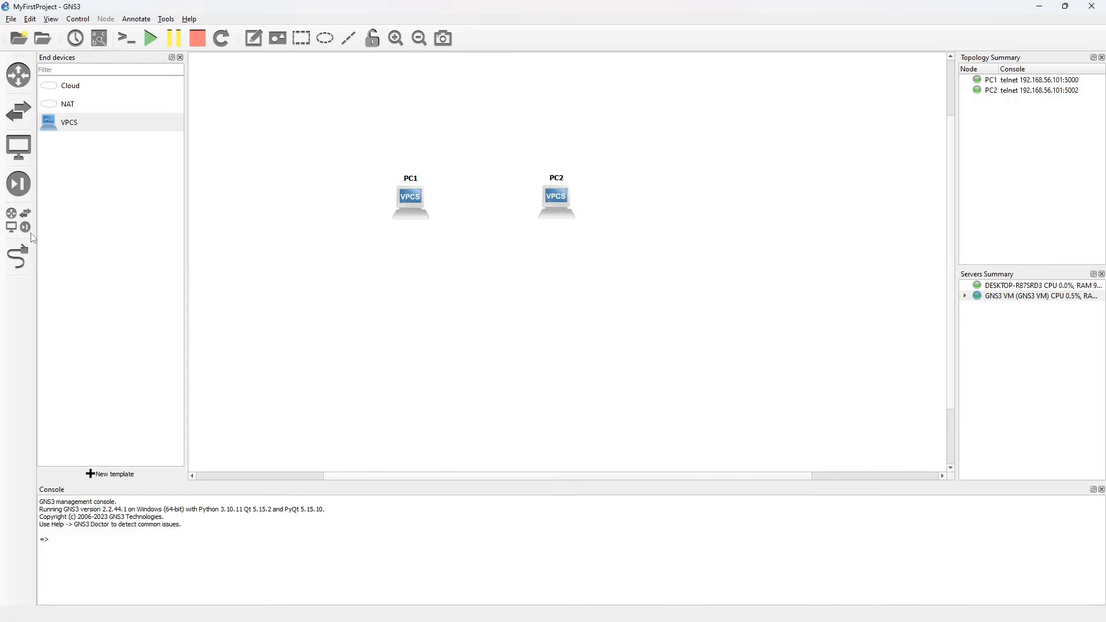
Step: Add a link between PC1 and PC2
left_click(19, 256)
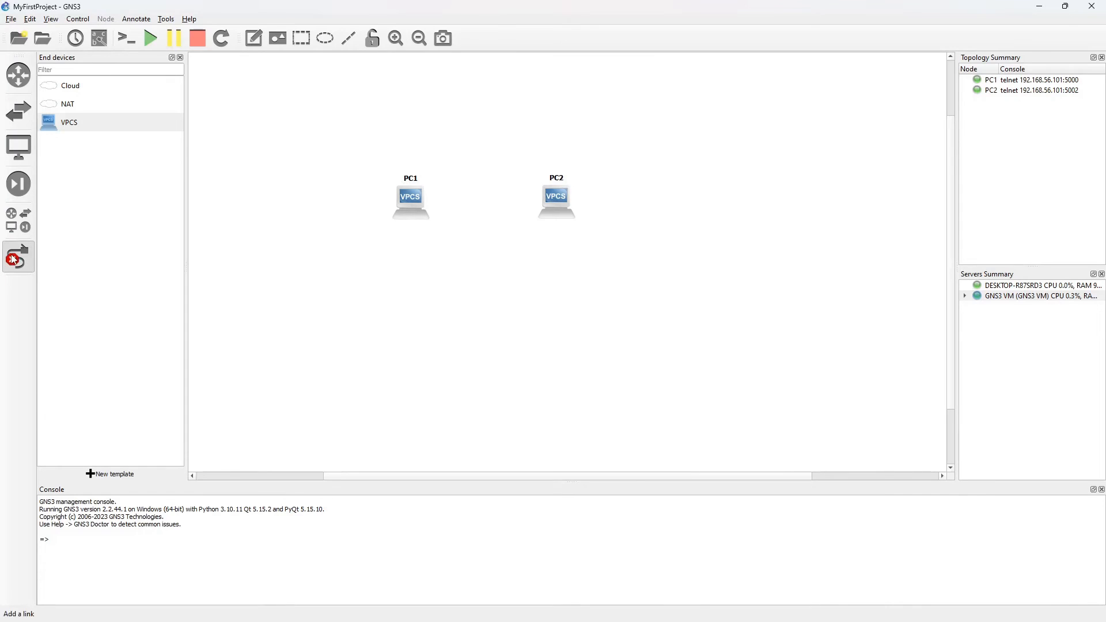
left_click(408, 196)
left_click(449, 200)
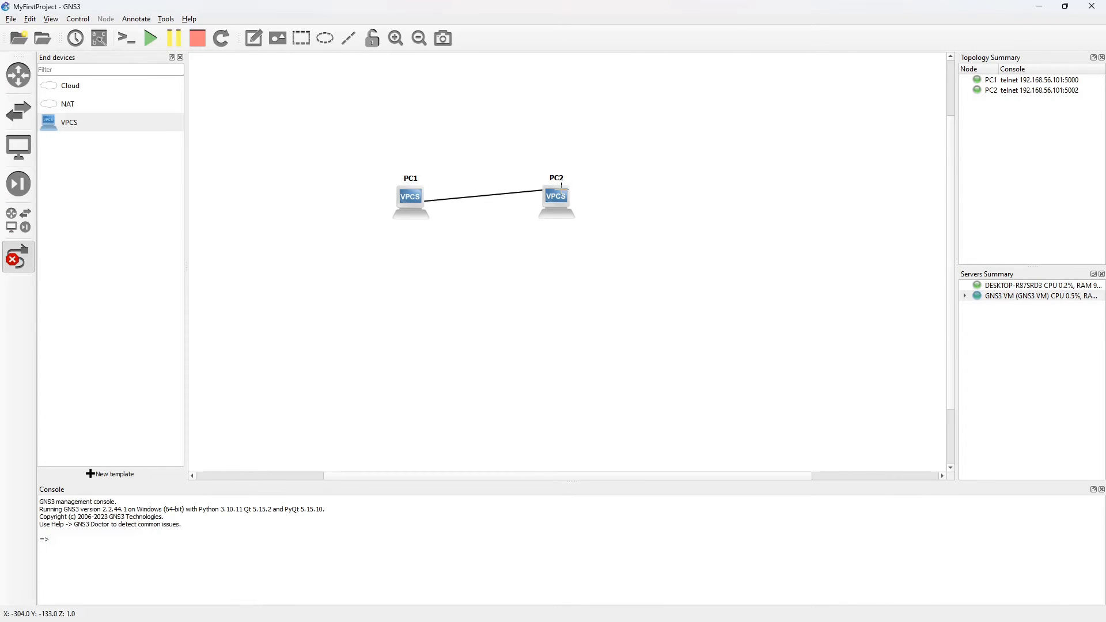
left_click(552, 197)
left_click(593, 201)
Step: Test the direct link by pinging 192.168.56.110 from PC1's console
left_click(680, 609)
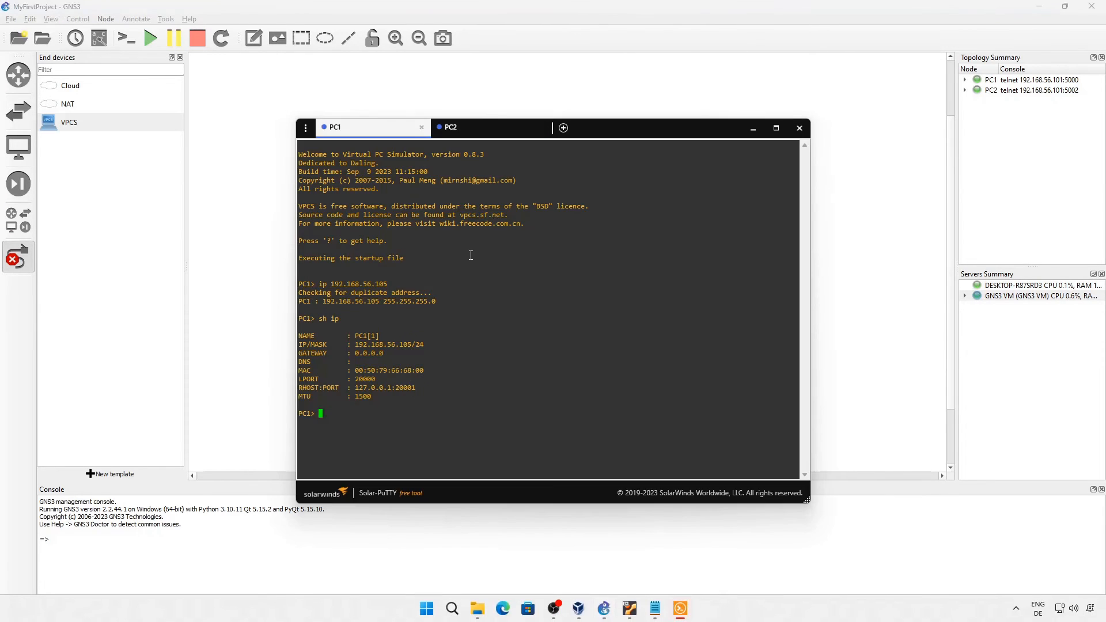
type("pi")
type("ng 192.168.56.110")
key("Return")
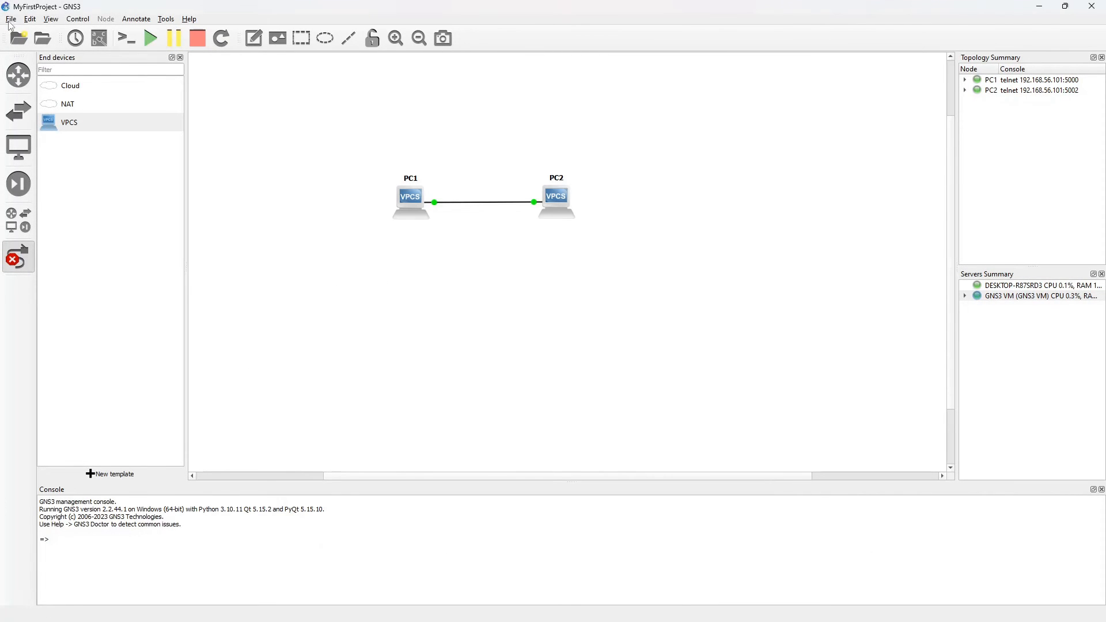
Step: Create a new template by installing the Open vSwitch switch appliance from the GNS3 server on the GNS3 VM
left_click(11, 19)
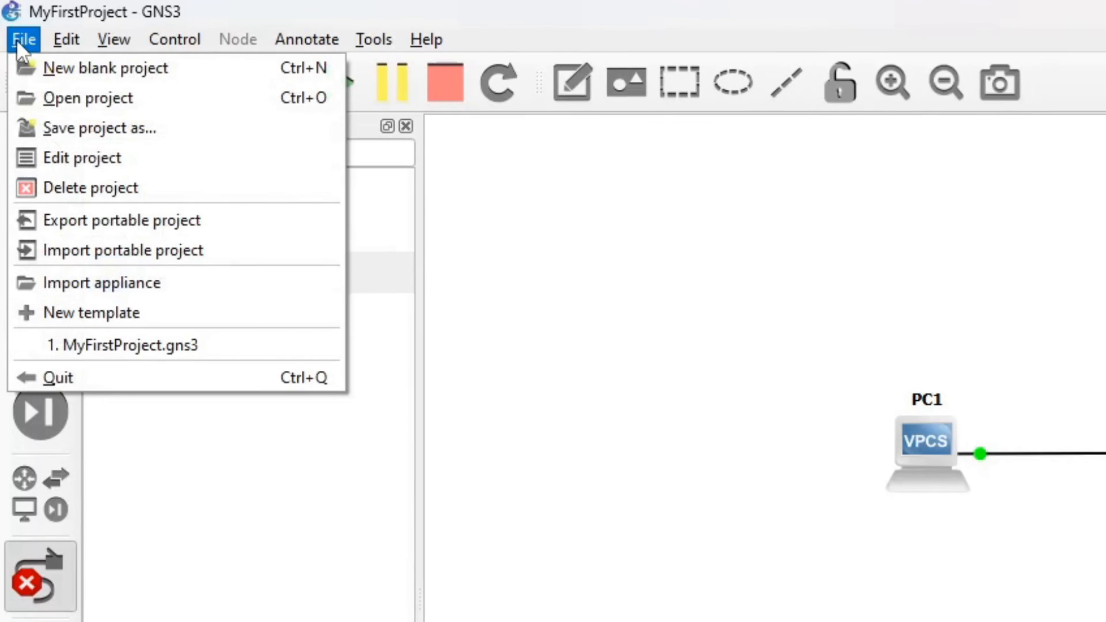
left_click(116, 313)
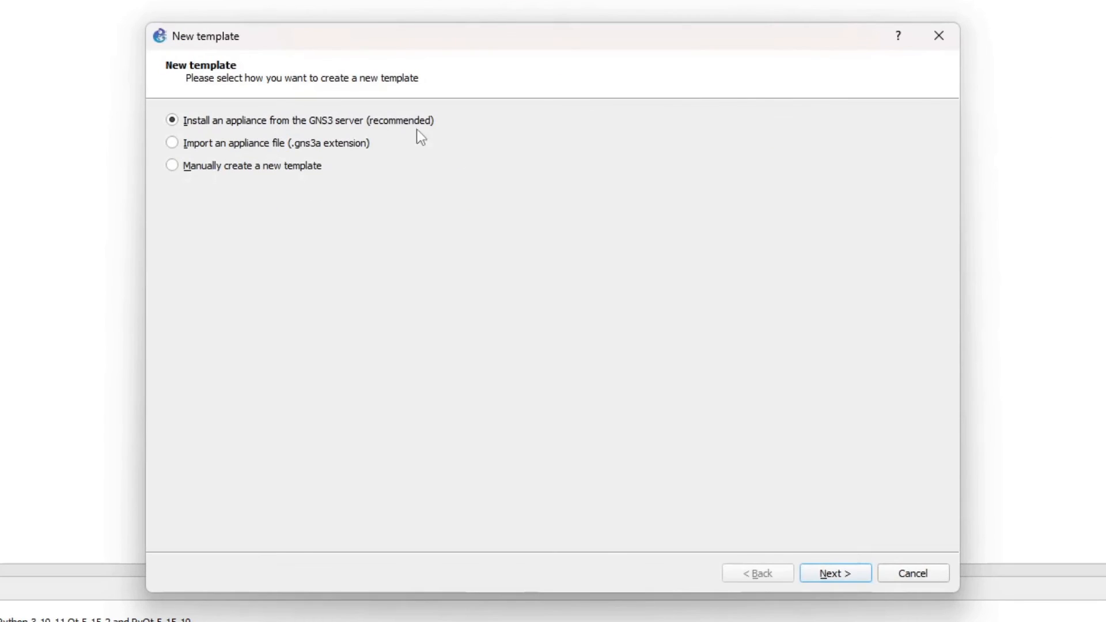
left_click(853, 574)
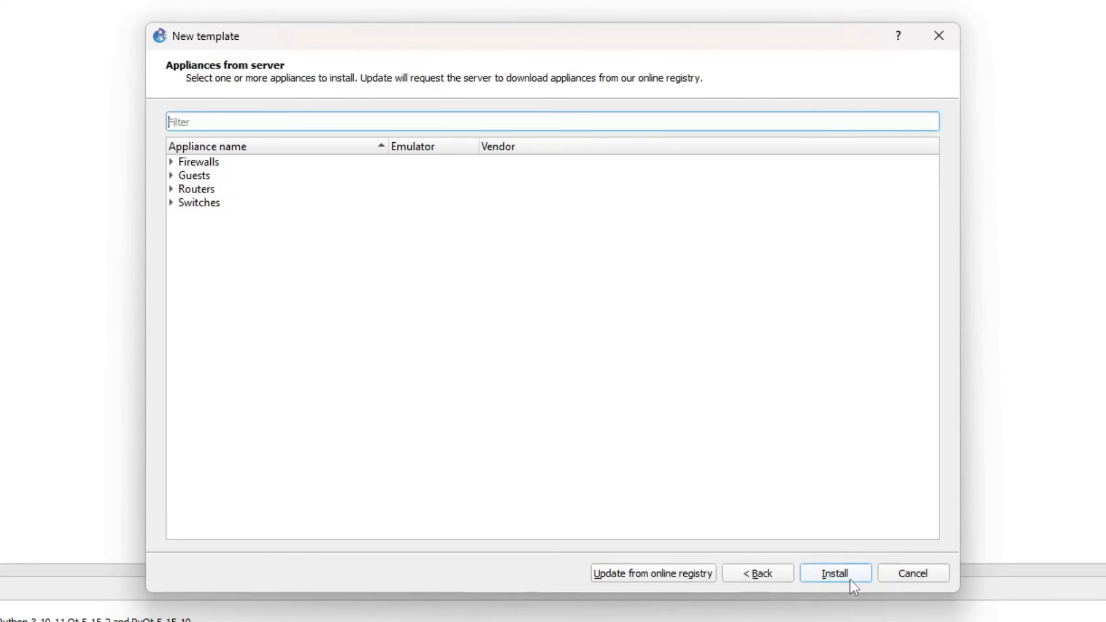
left_click(171, 203)
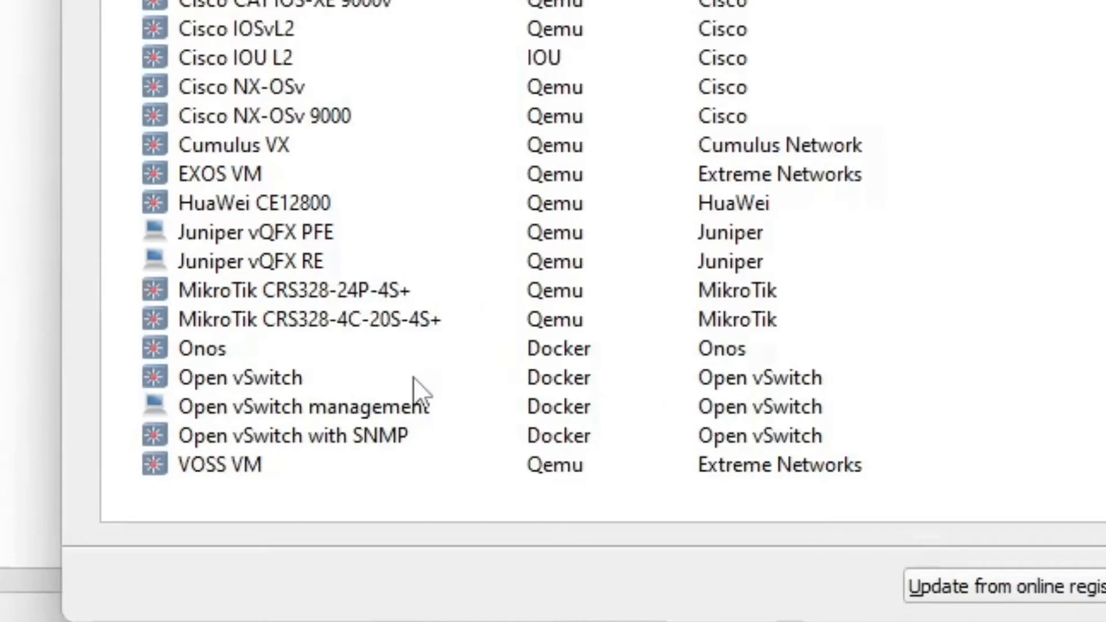
left_click(338, 467)
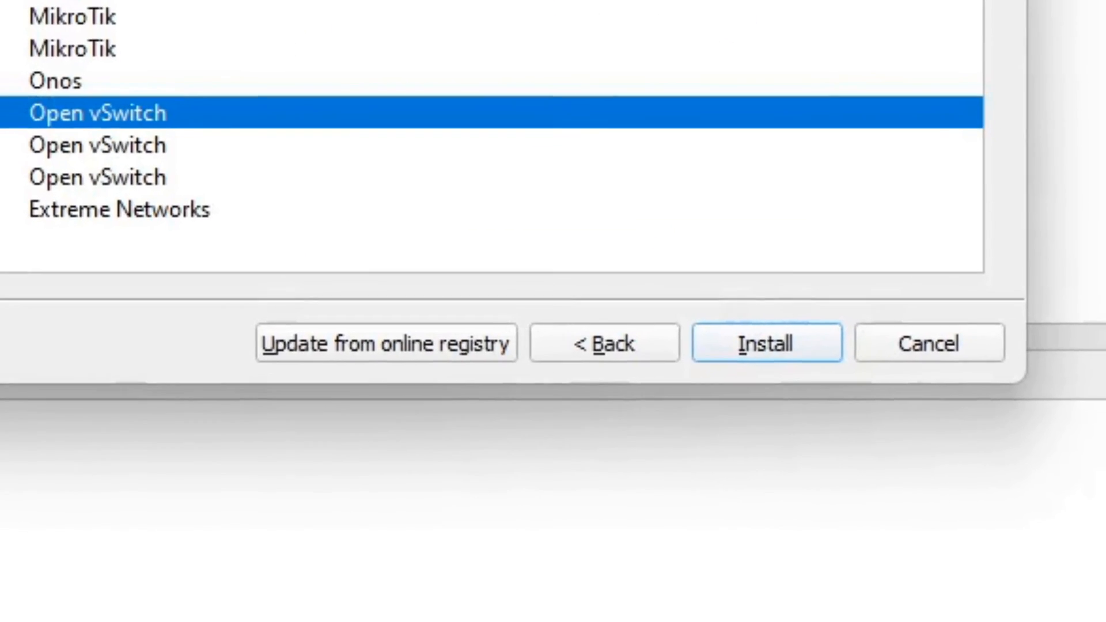
left_click(766, 345)
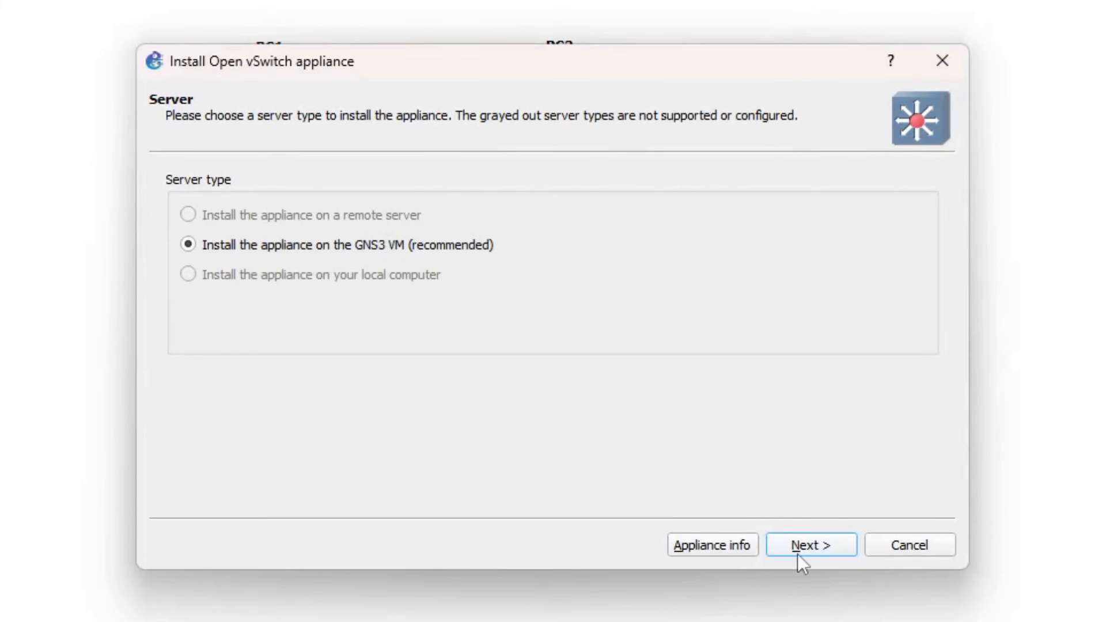
left_click(785, 552)
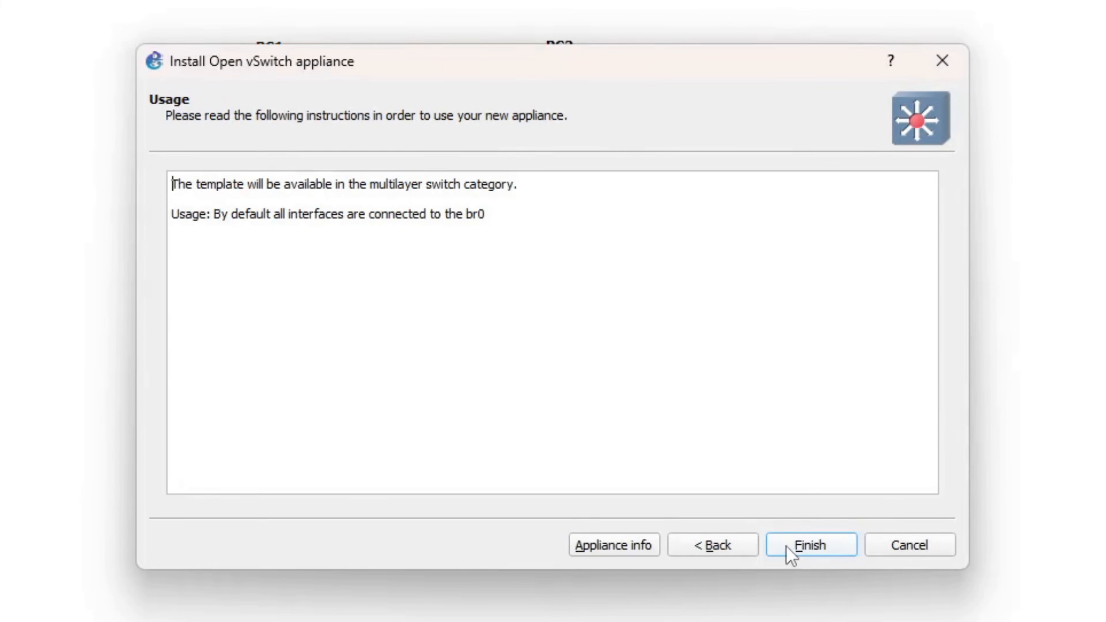
left_click(785, 545)
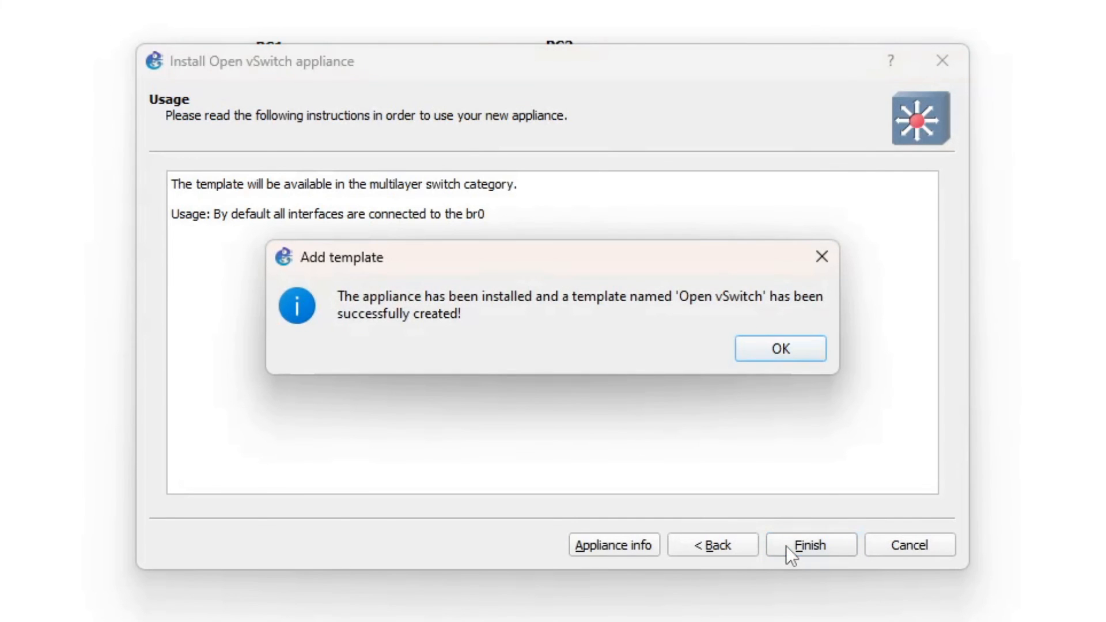
left_click(779, 351)
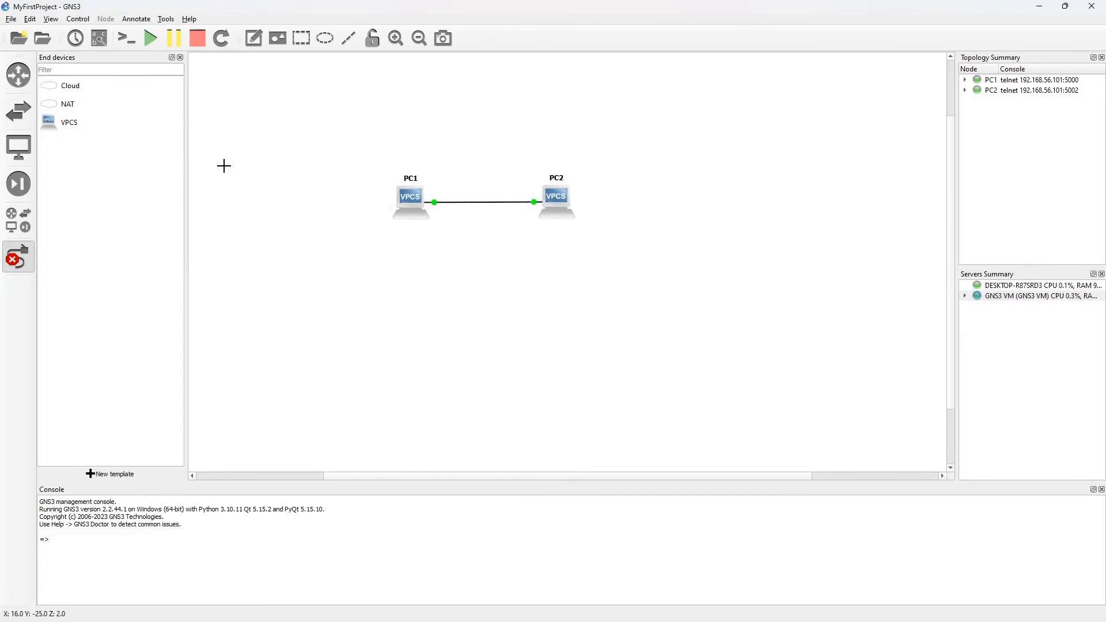
Step: Add an Open vSwitch from the switch devices to the topology, above and between PC1 and PC2
left_click(45, 86)
left_click(53, 173)
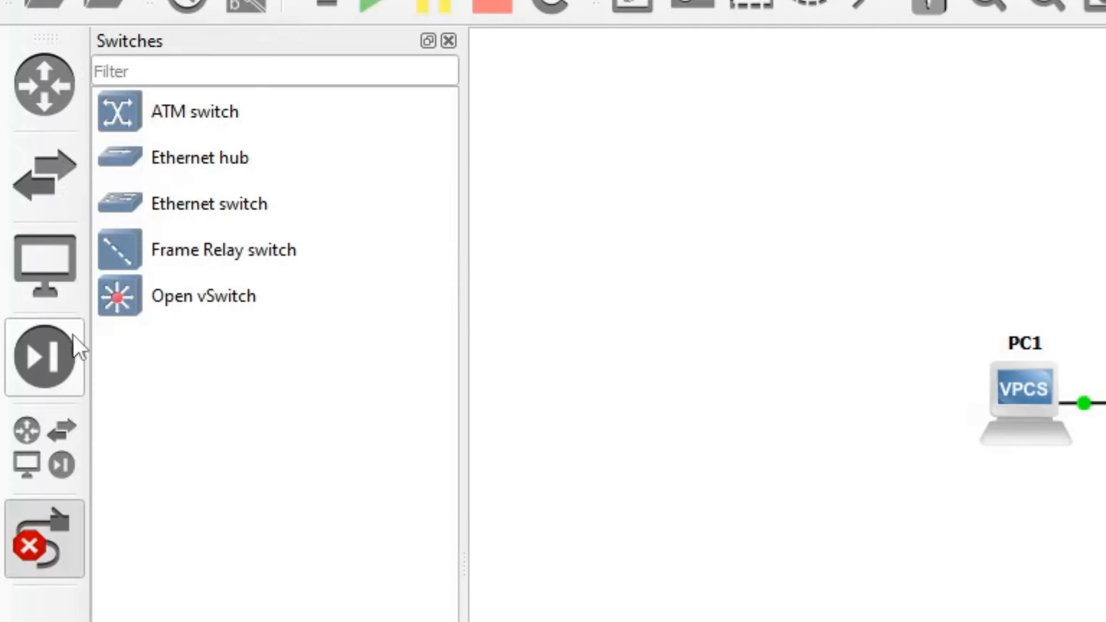
left_click(205, 299)
left_click_drag(231, 305, 491, 148)
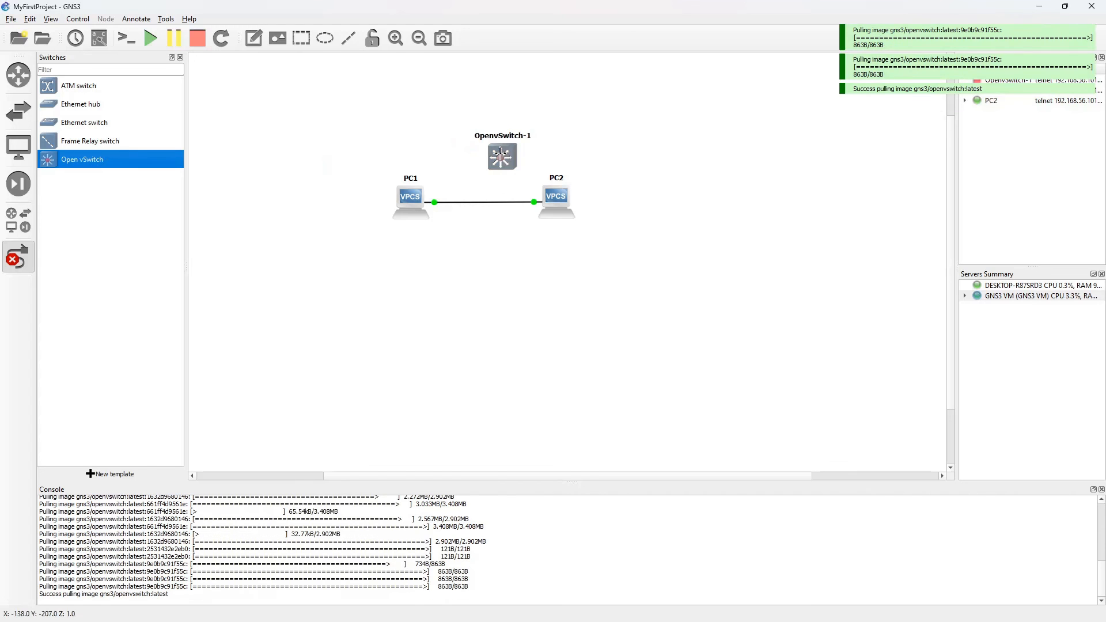
Step: Delete the direct link between PC1 and PC2
left_click(474, 189)
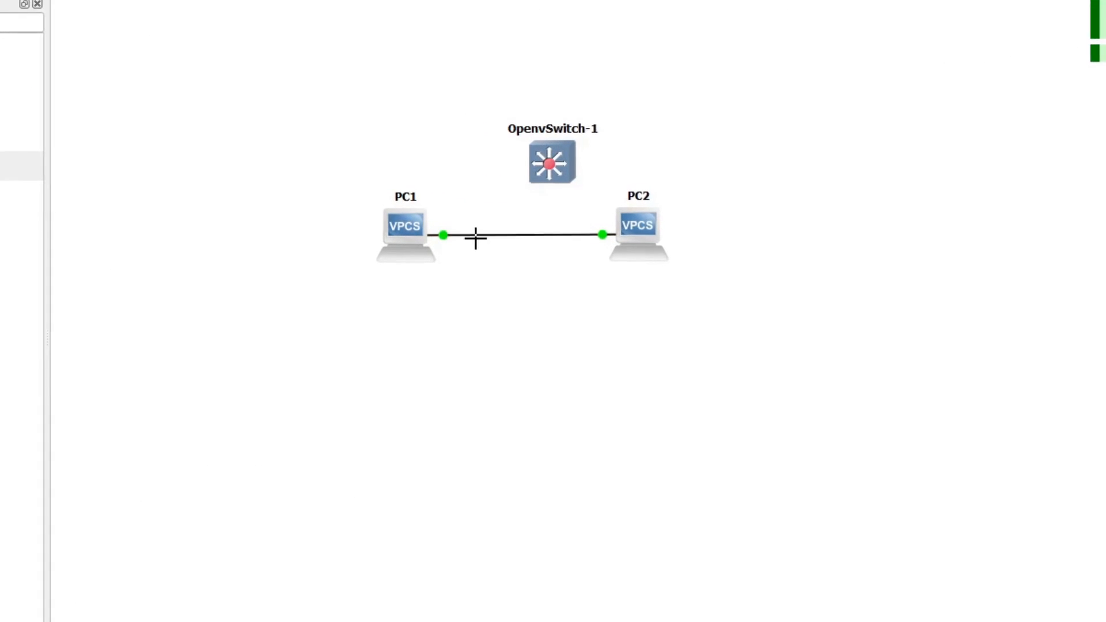
right_click(478, 233)
left_click(521, 328)
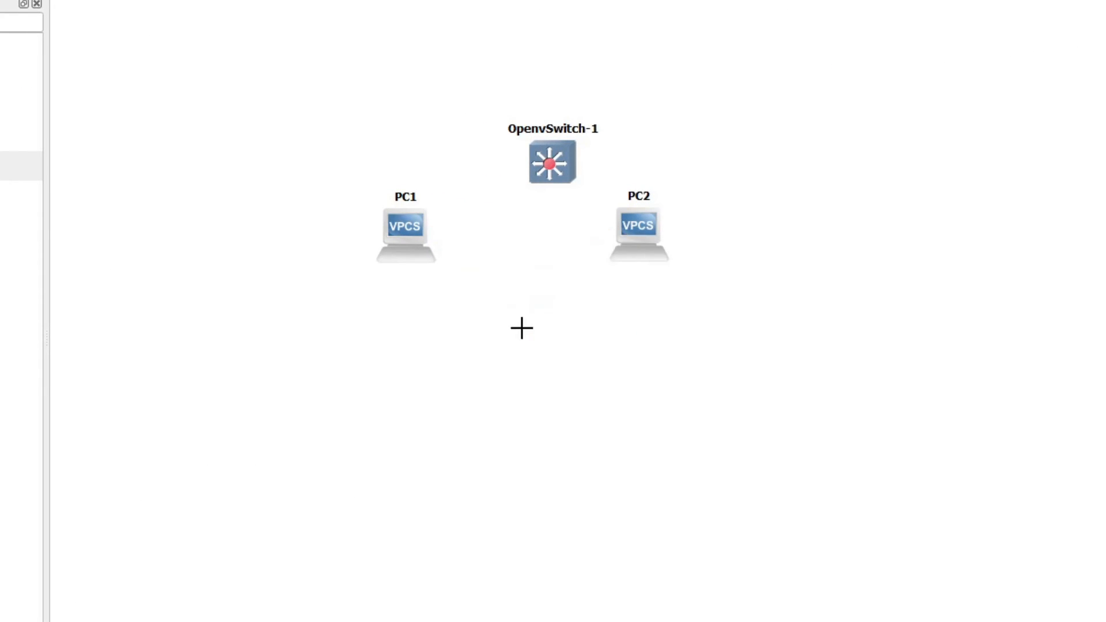
Step: Link PC1 to the eth15 port of the Open vSwitch
left_click(406, 226)
left_click(453, 234)
left_click(542, 166)
left_click(582, 494)
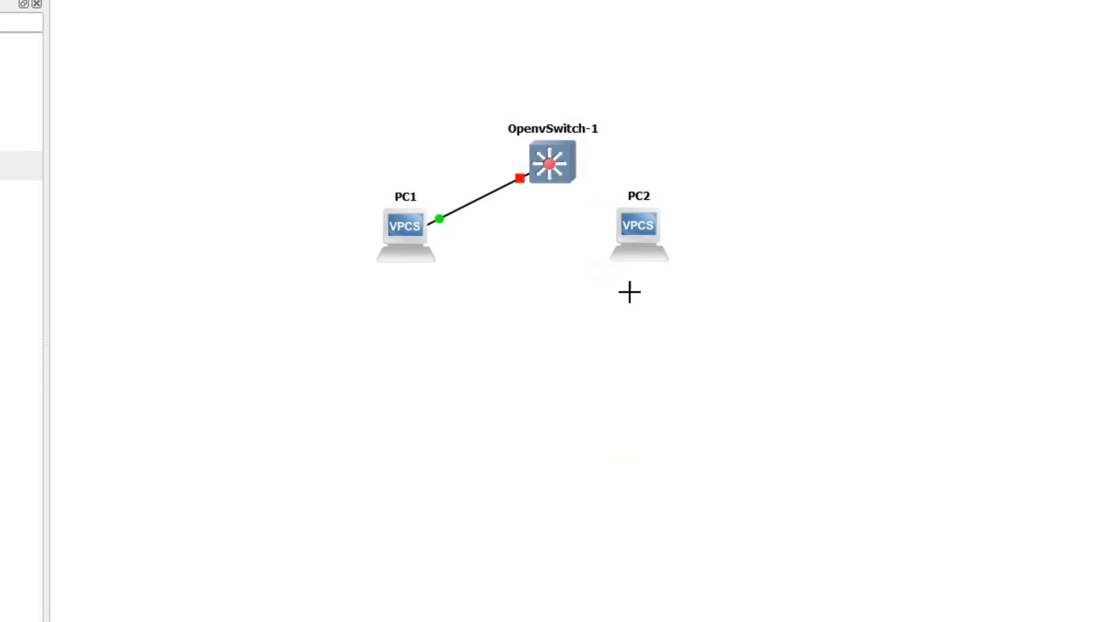
Step: Link PC2 to the eth14 port of the Open vSwitch
left_click(631, 226)
left_click(657, 240)
left_click(552, 166)
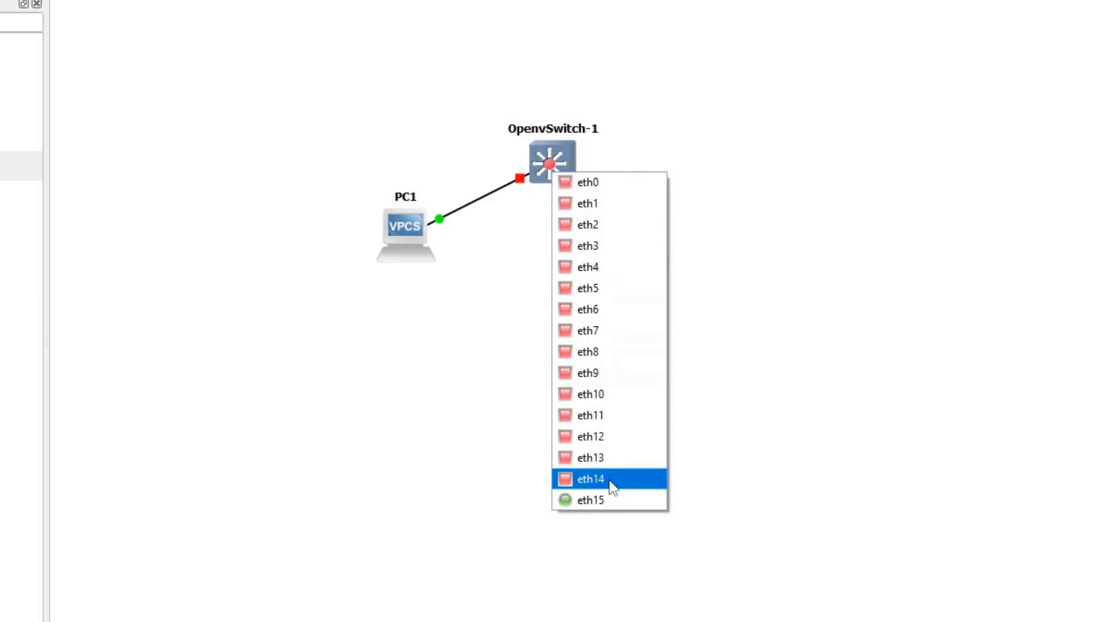
left_click(610, 479)
Step: Move the Open vSwitch slightly so it sits centred above the two PCs, and start it
left_click_drag(552, 163, 526, 150)
right_click(525, 150)
left_click(556, 226)
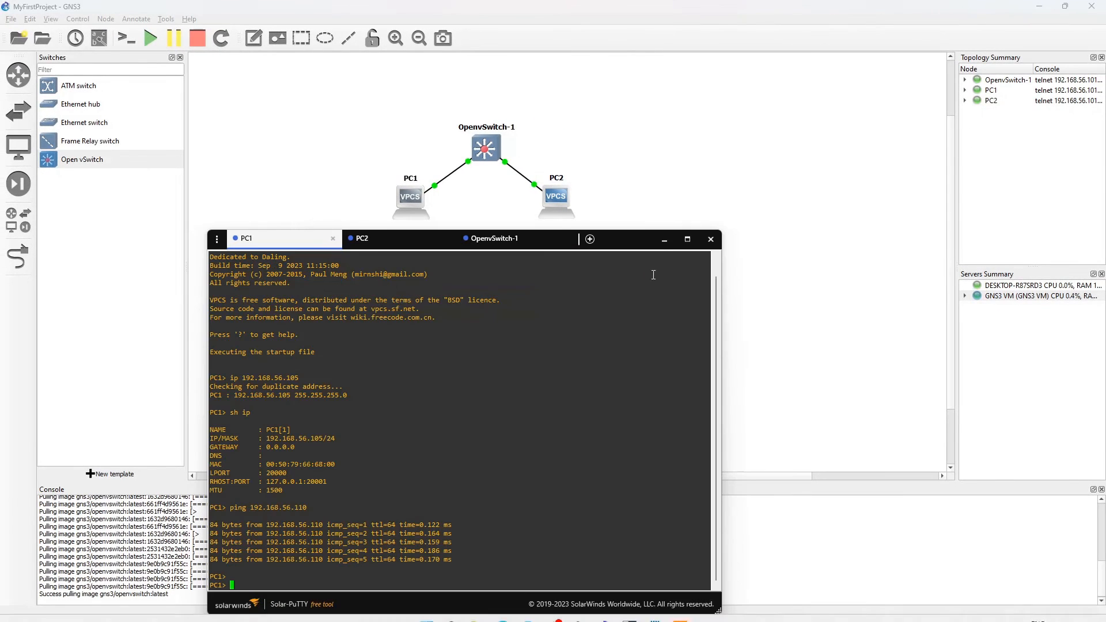
Step: Test the connection through the switch by pinging 192.168.56.110 from PC1 and 192.168.56.105 from PC2
left_click_drag(629, 251, 677, 137)
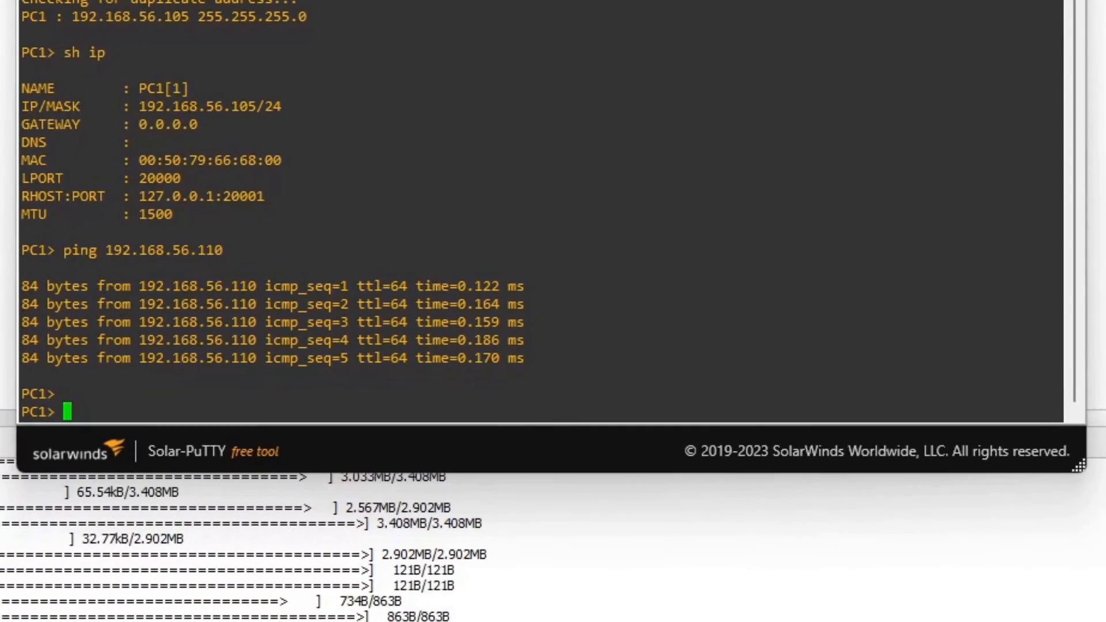
type("ng 192.168.56.110")
key("Return")
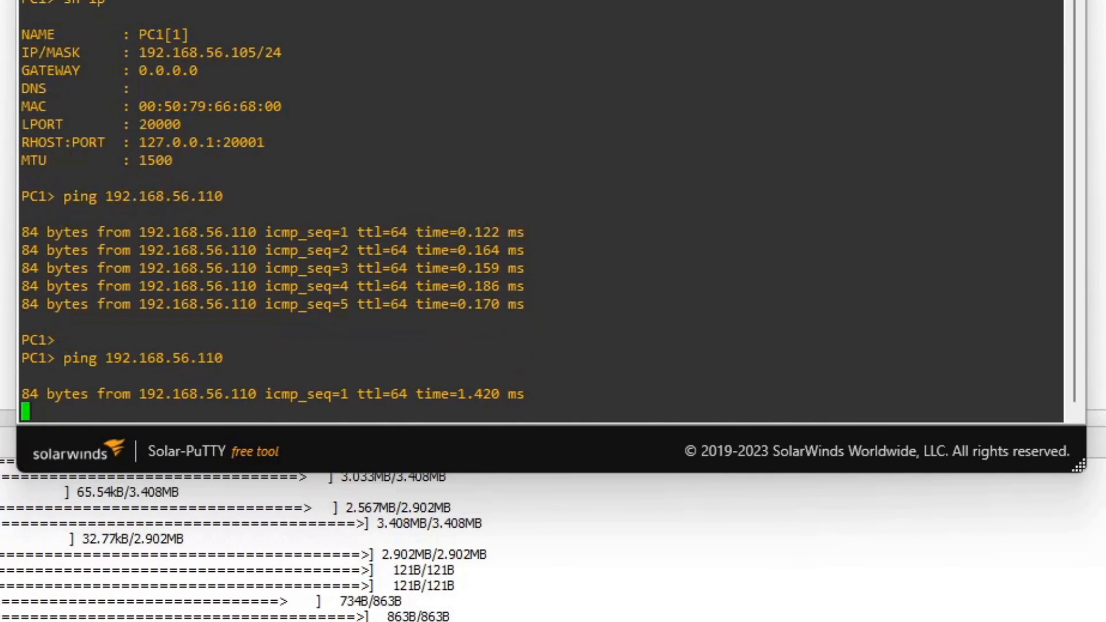
key("ctrl+c")
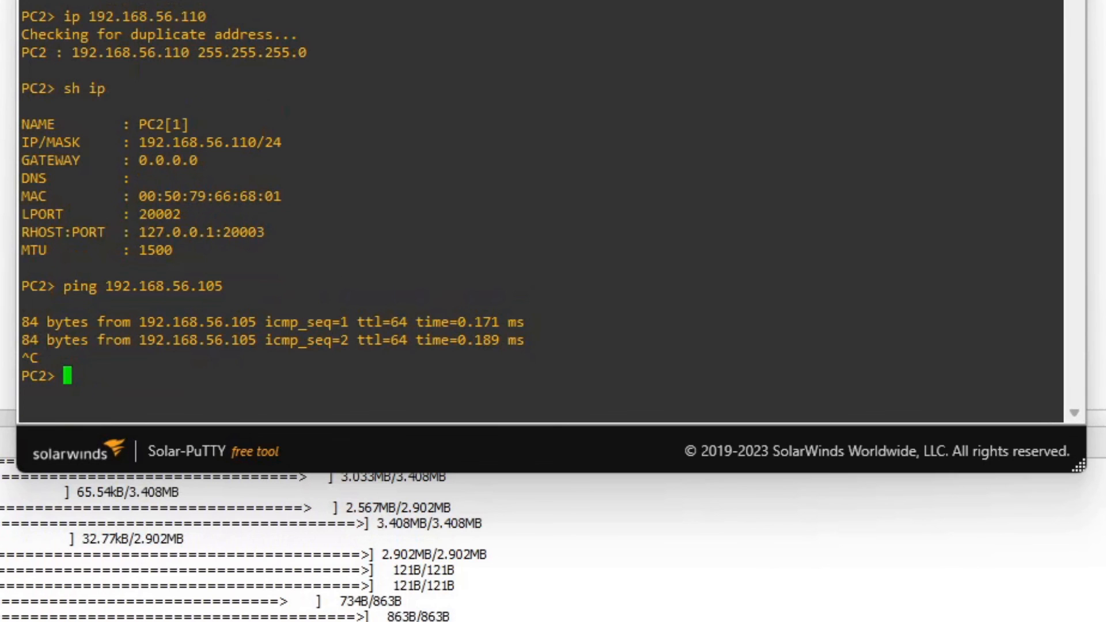
key("Up")
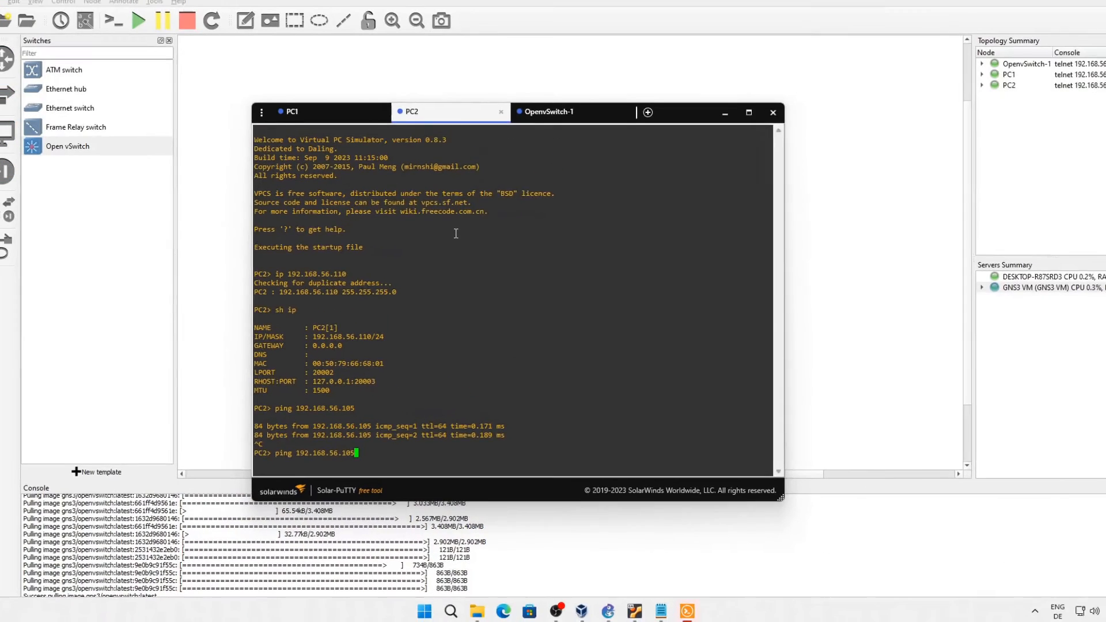
key("Return")
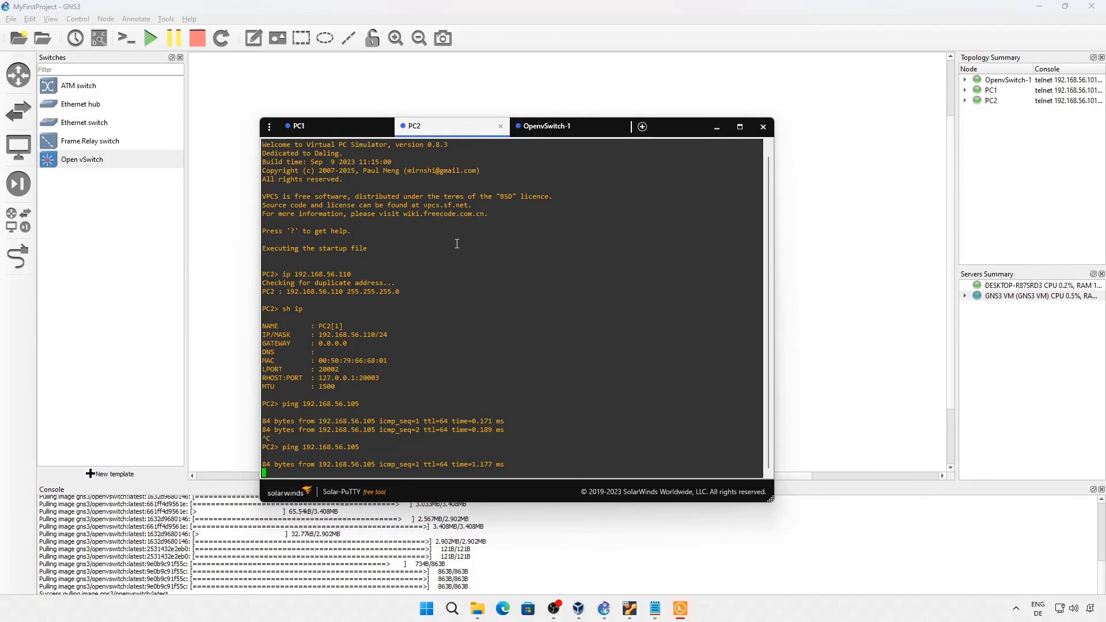